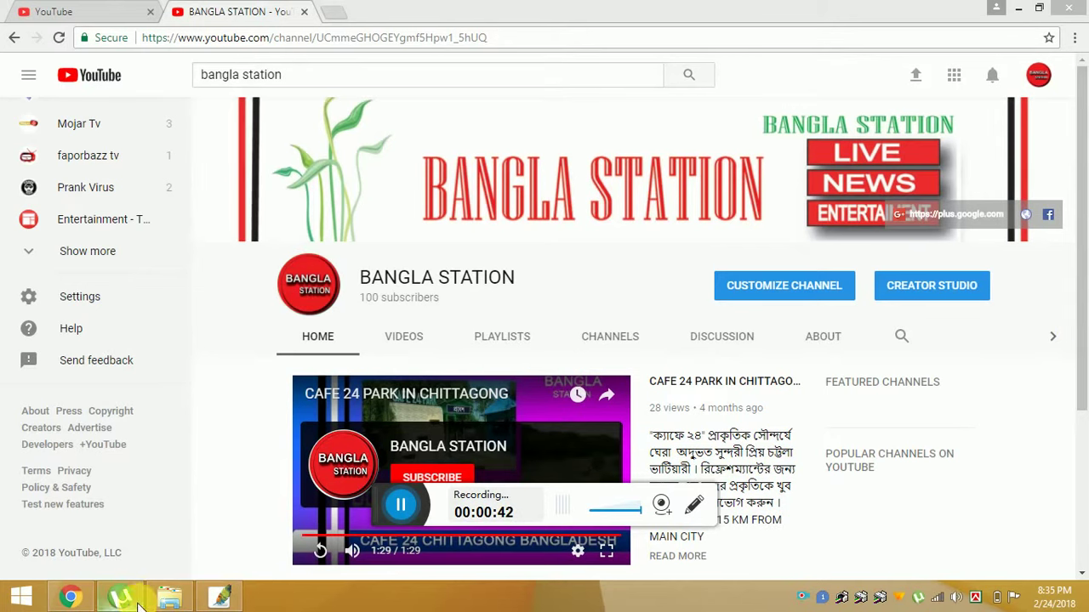
Minimize Photoshop and Chrome, then open This PC maximized to browse the drives
click(219, 596)
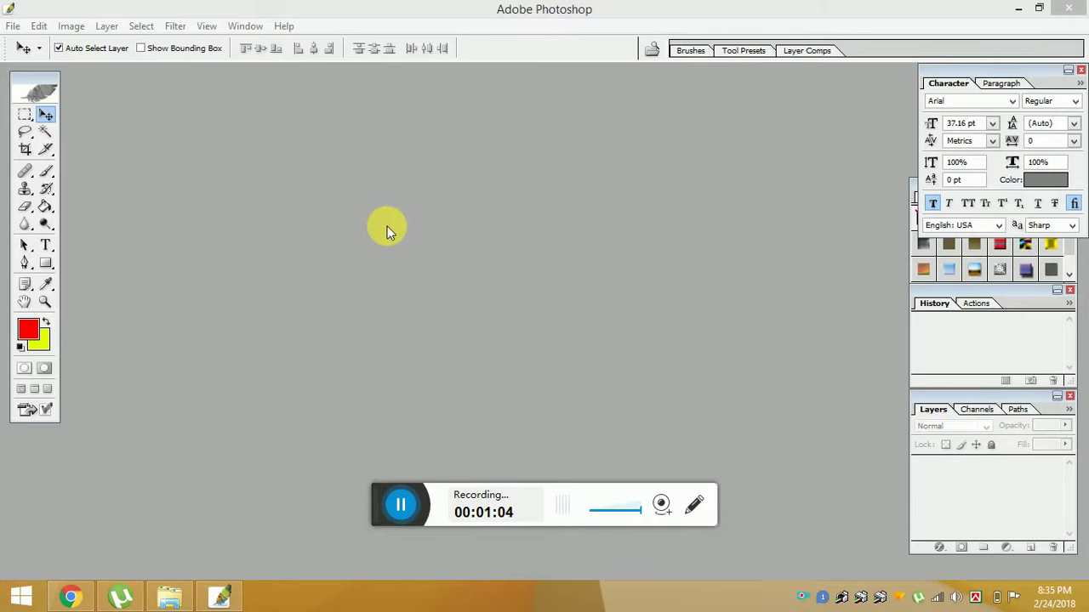
click(1019, 10)
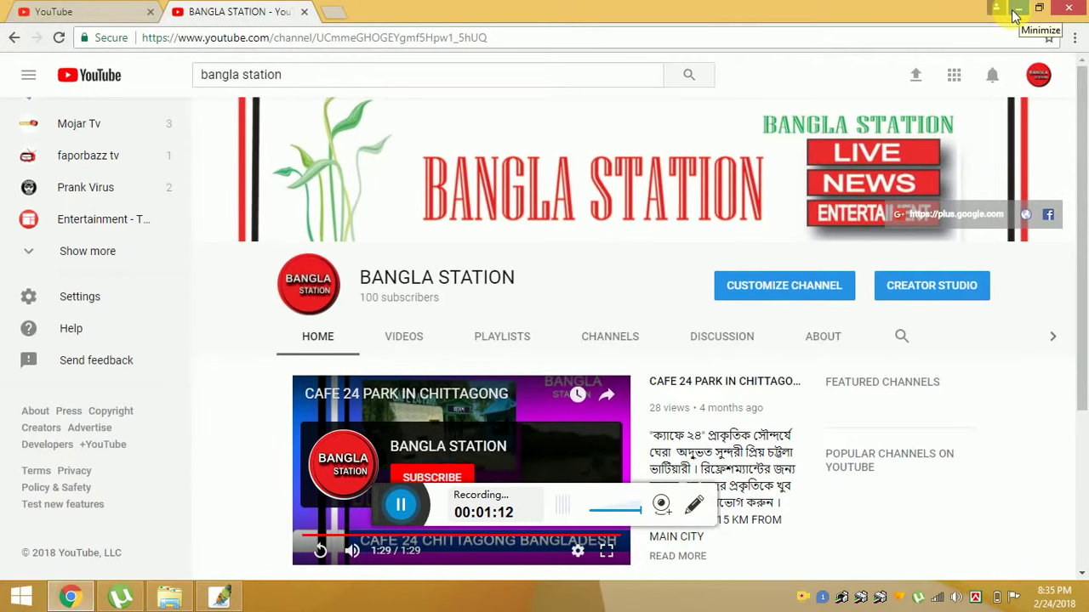
click(1015, 11)
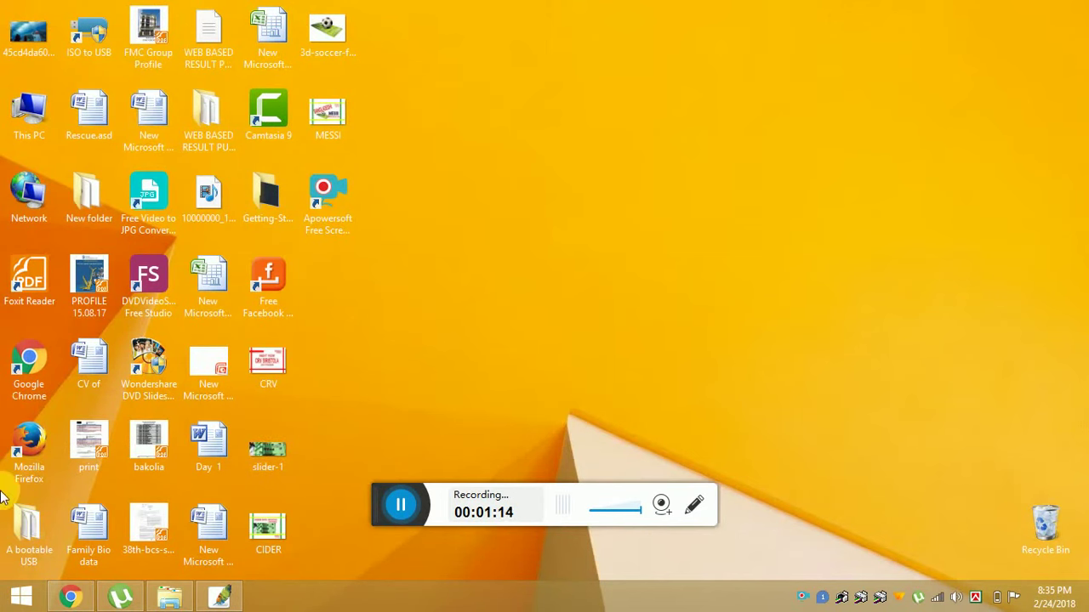
double_click(29, 119)
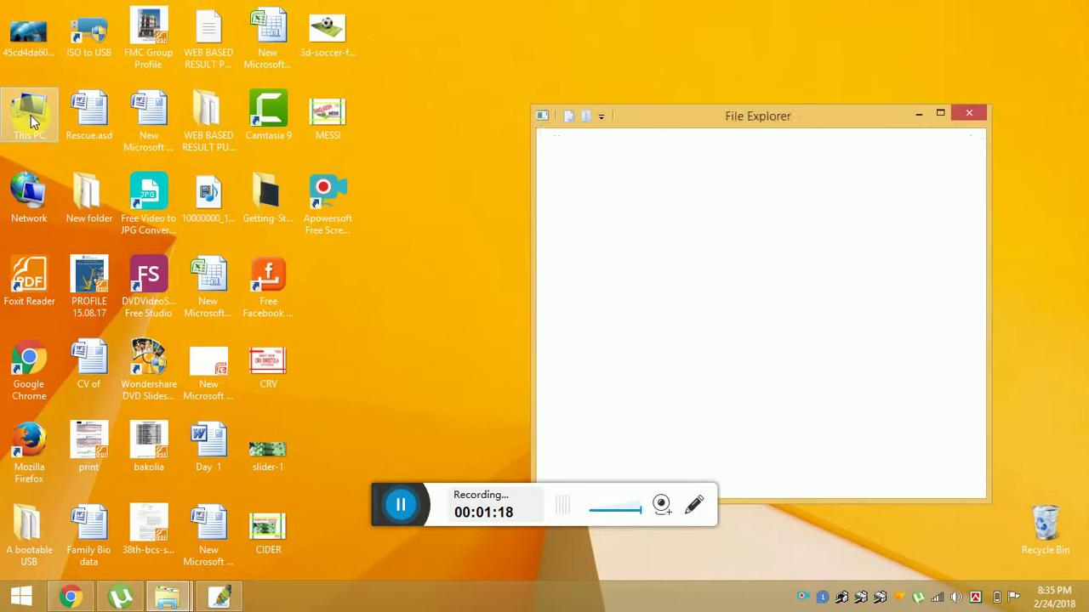
click(940, 112)
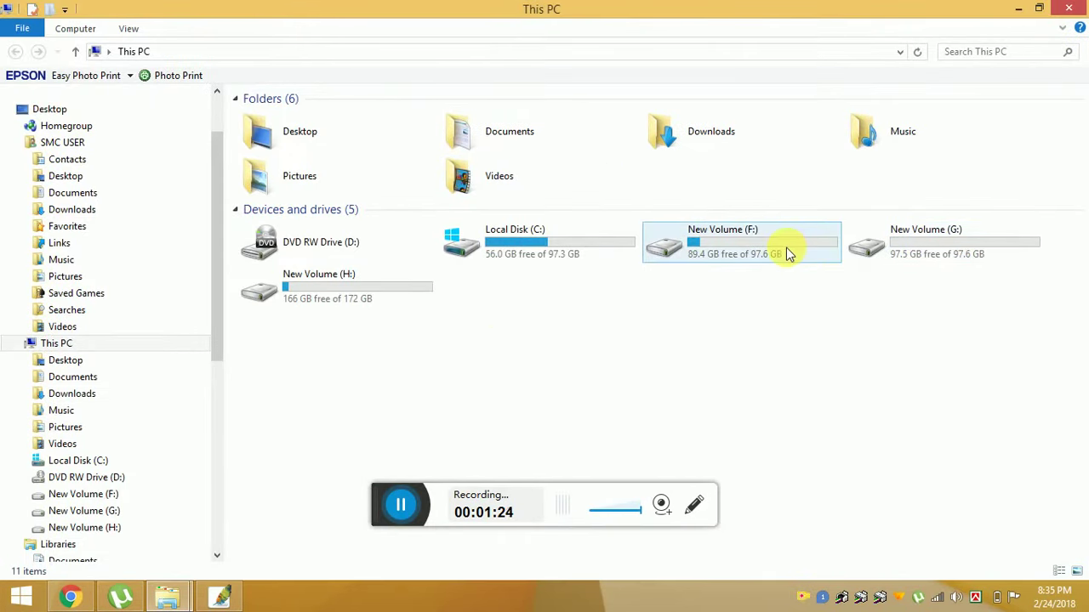
Look inside New Volume (G:), then go back and open New Volume (H:)
click(919, 247)
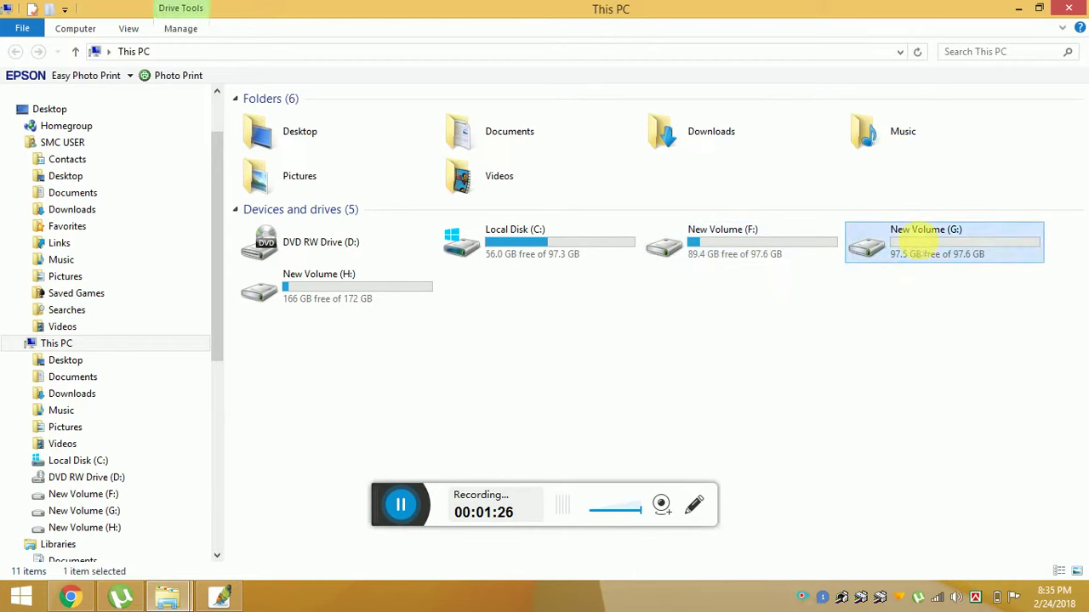
double_click(919, 245)
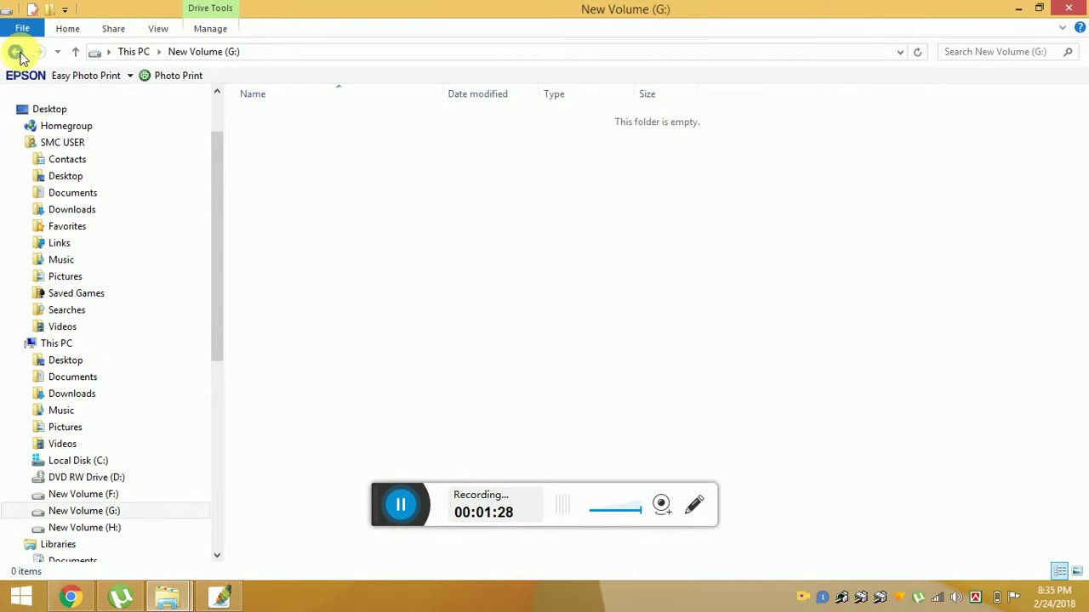
click(17, 53)
double_click(335, 294)
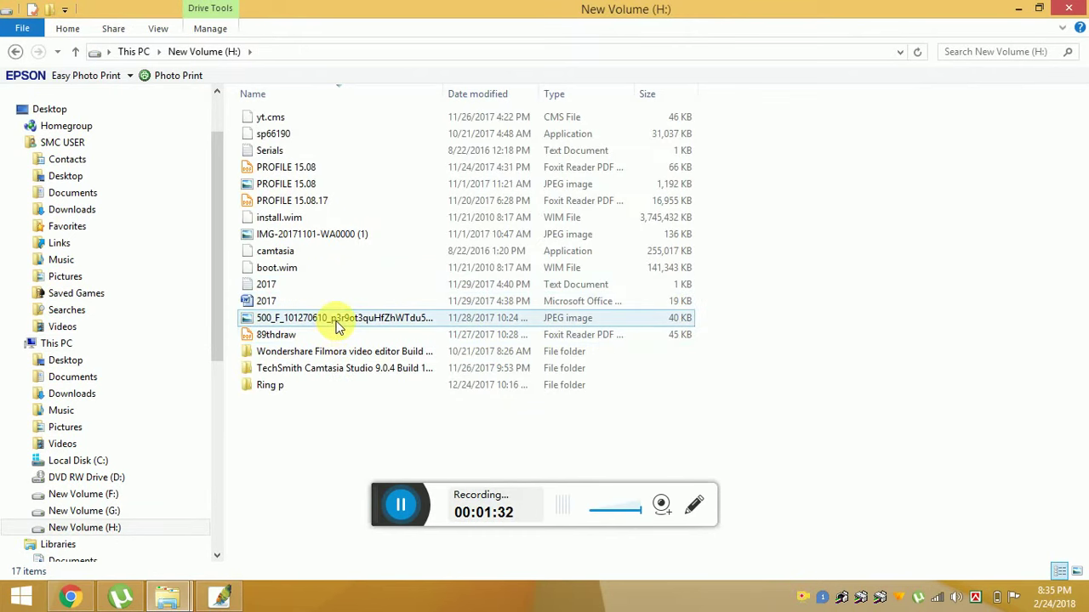
Preview the 500_F JPEG on drive H:, then close it and return to Chrome
click(339, 326)
double_click(337, 328)
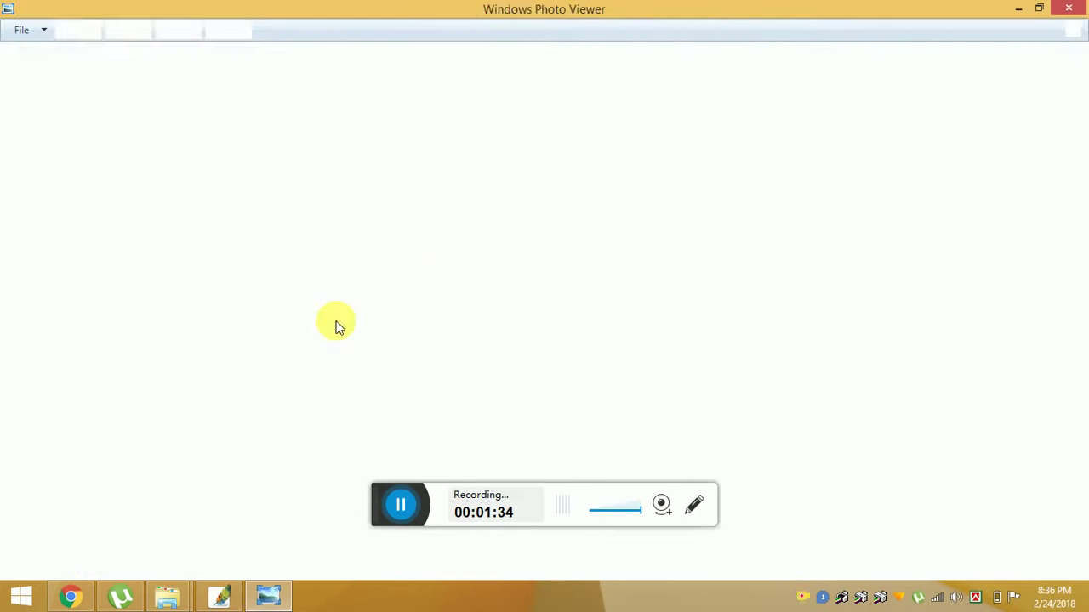
click(1074, 8)
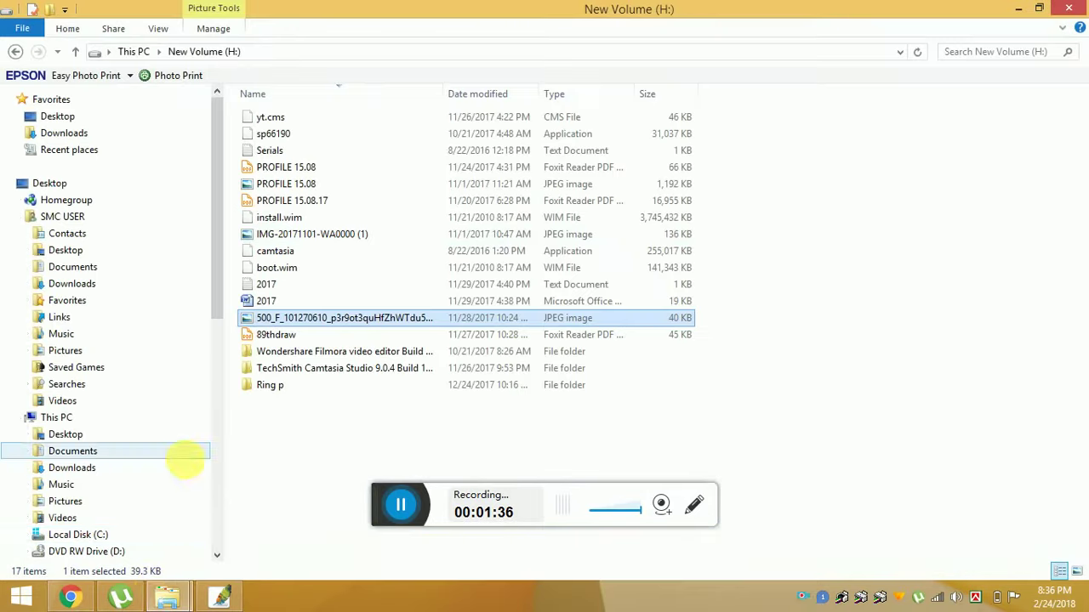
click(81, 597)
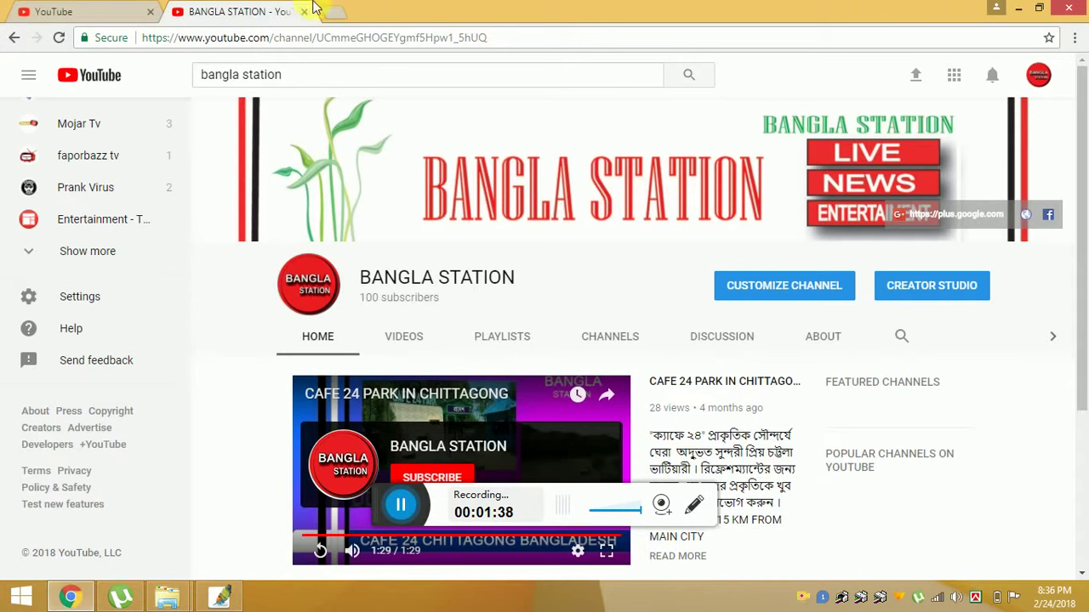
In a new tab, go to google.com and search for 'model image'
click(334, 12)
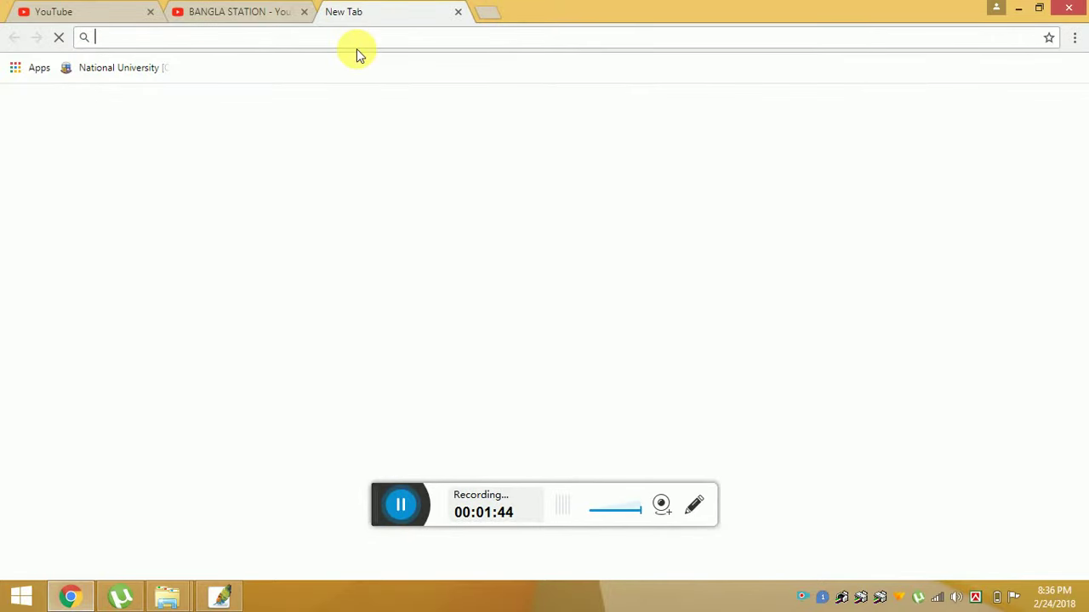
text(google.com)
key(Return)
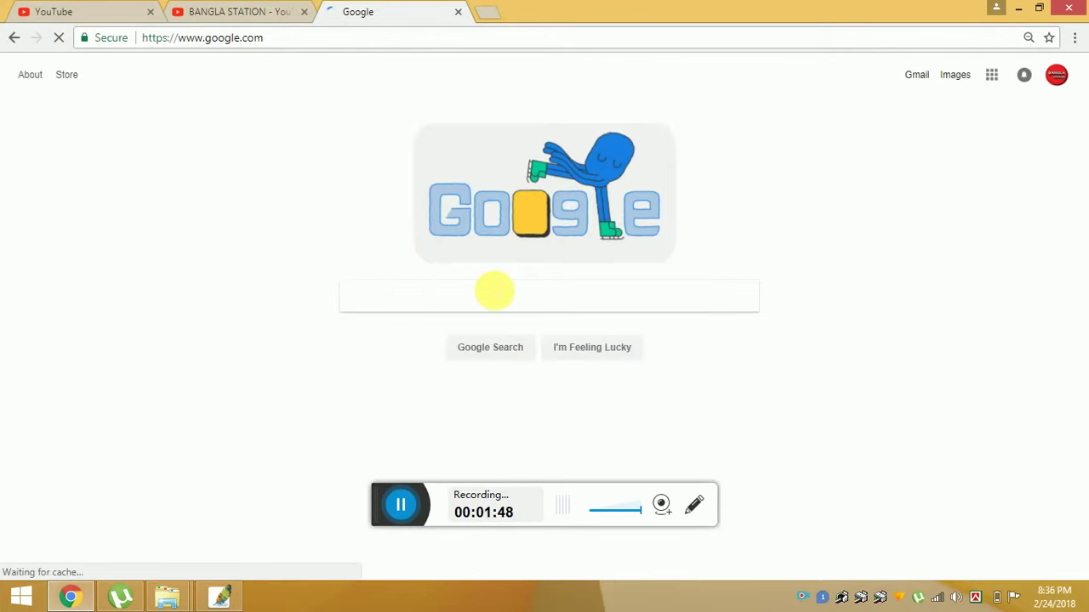
click(484, 301)
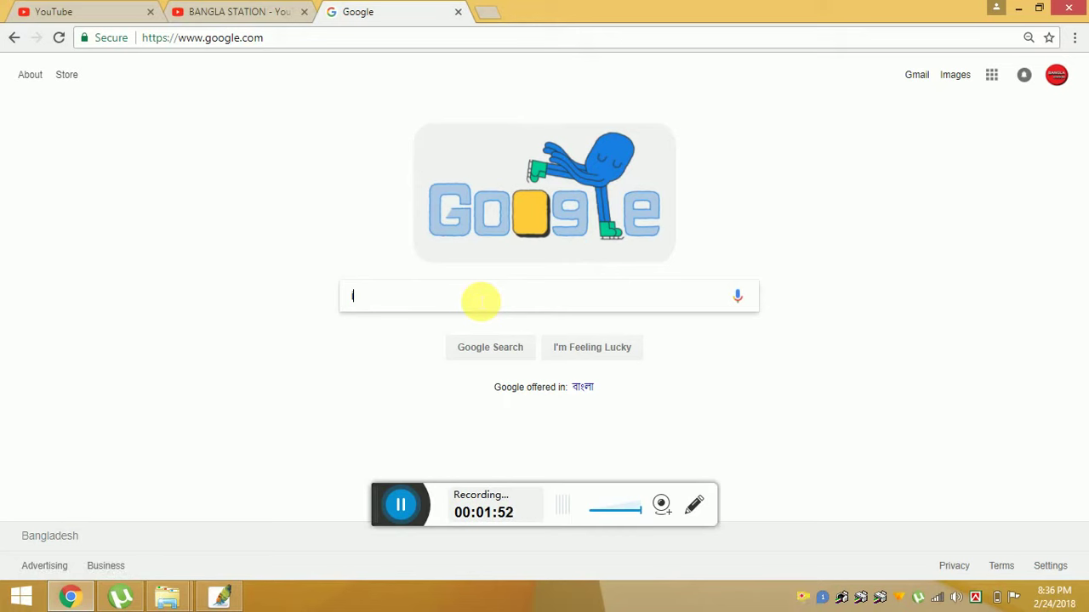
click(481, 301)
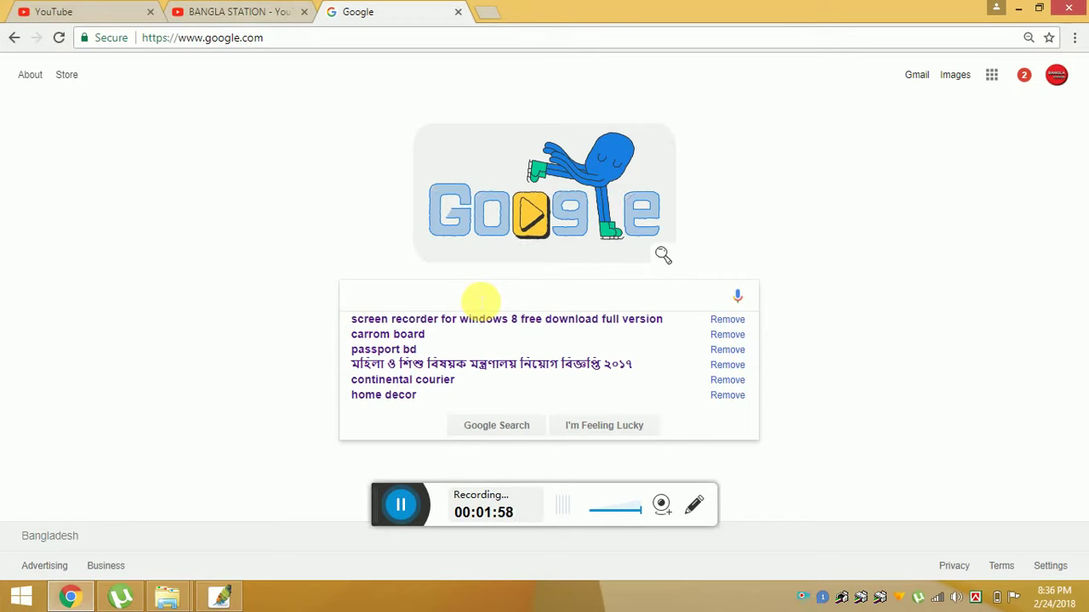
text(m)
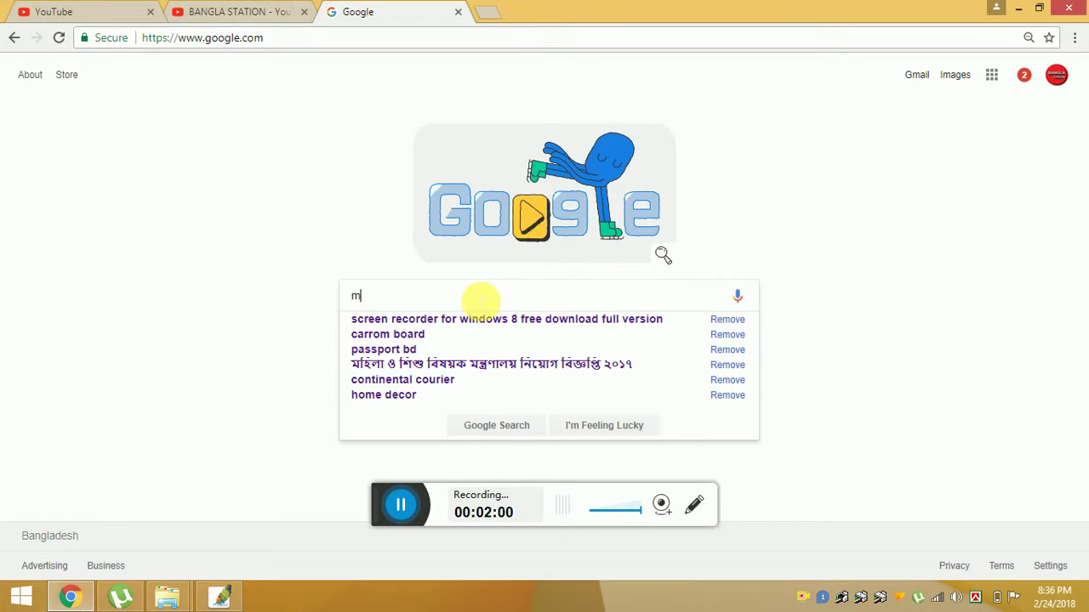
text(odel )
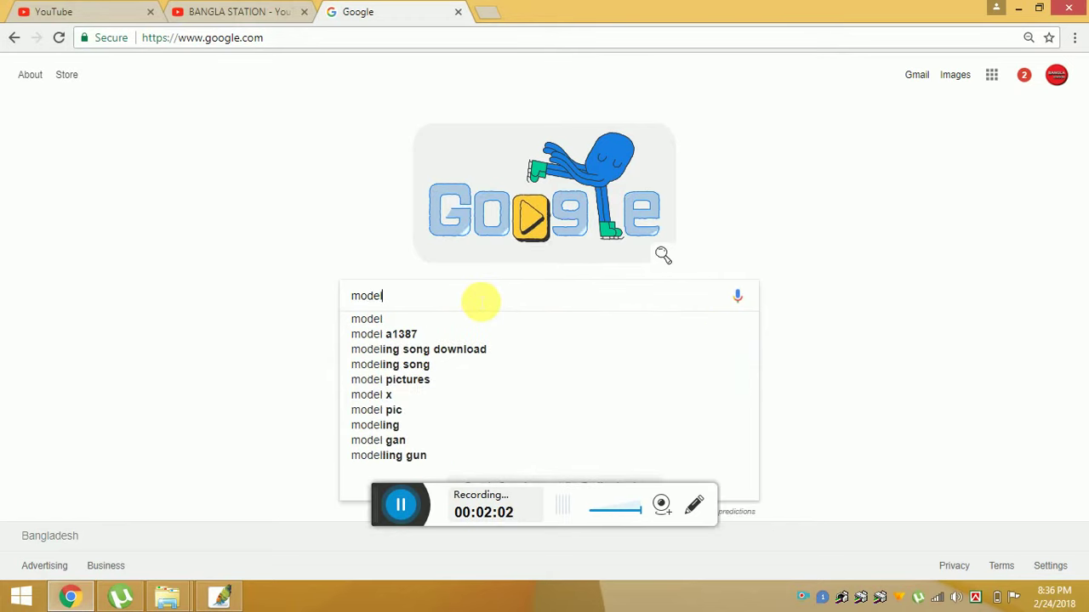
text(im)
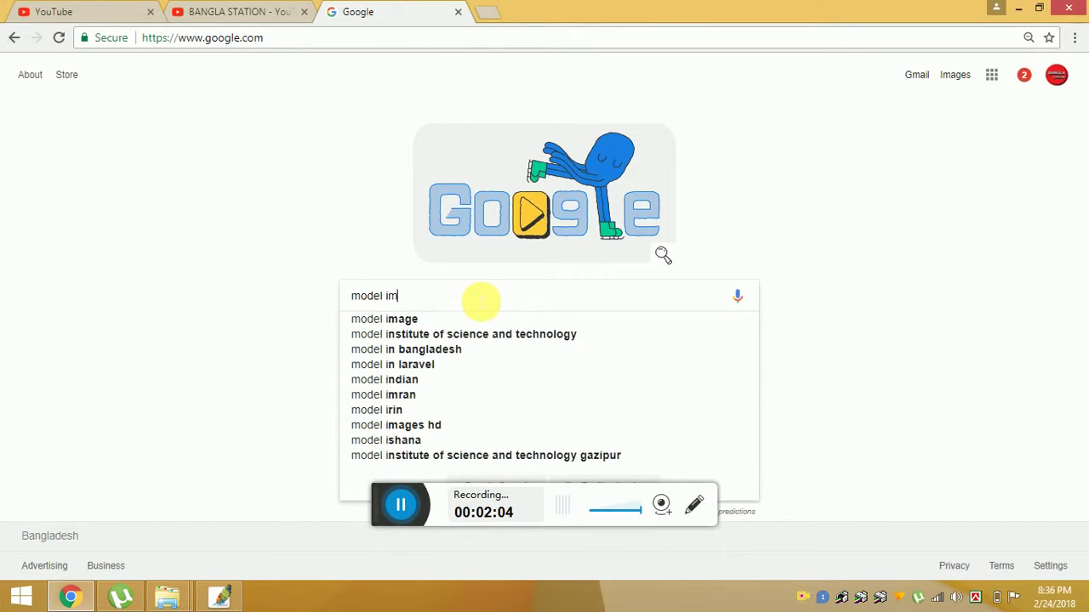
text(age)
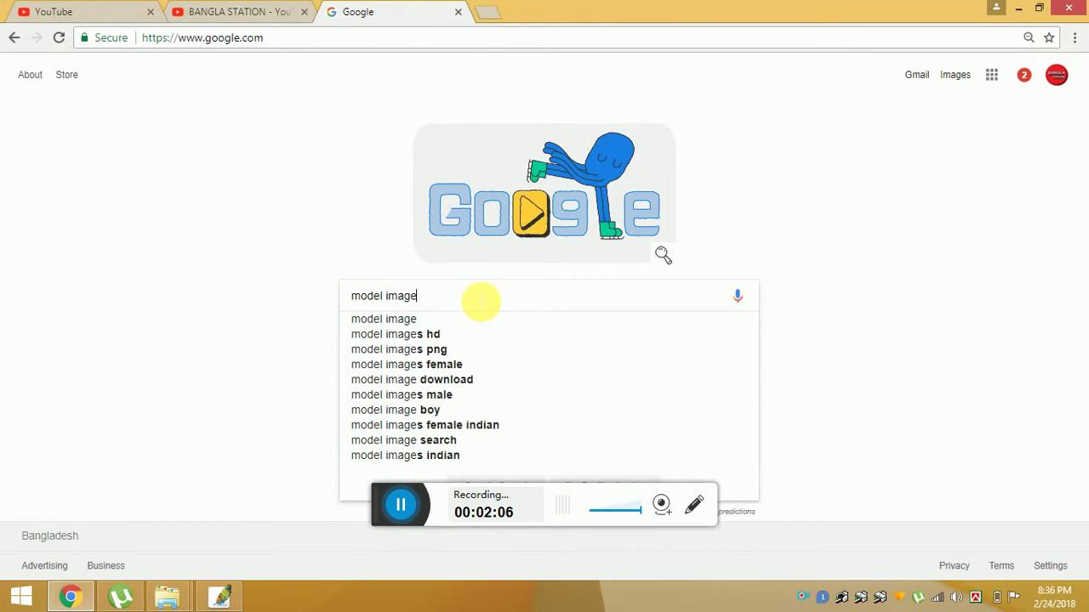
key(Return)
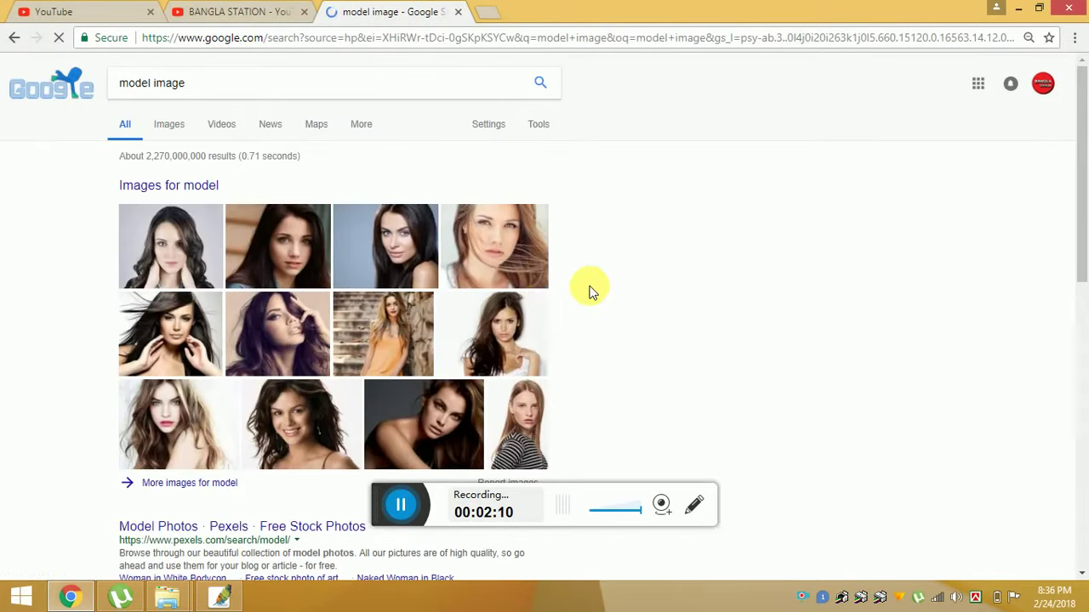
Switch to the Images results and scroll through the model photos
scroll(537, 293, down, 6)
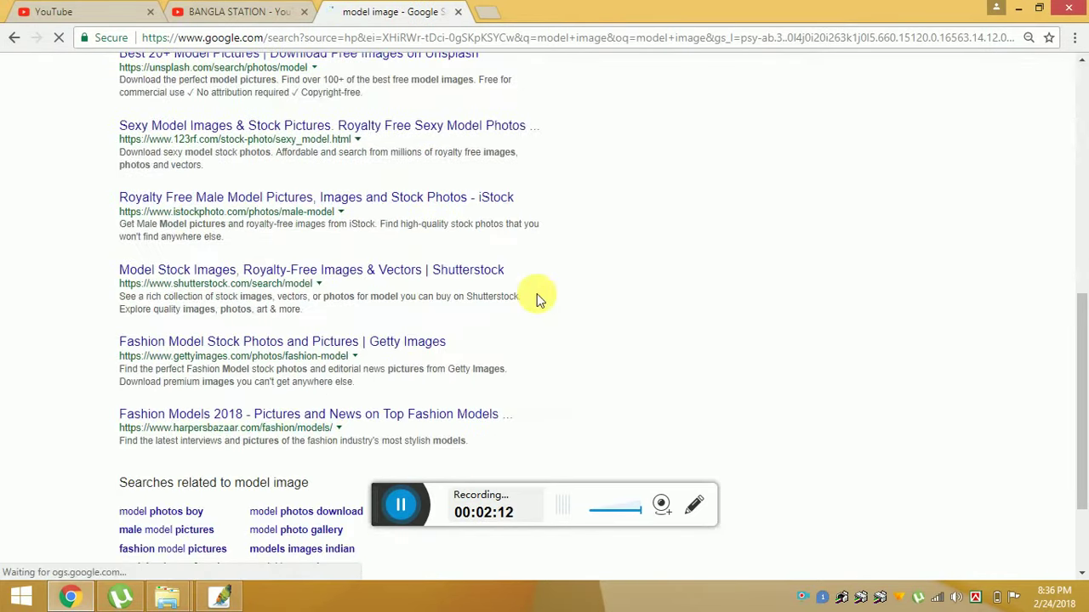
scroll(537, 293, up, 6)
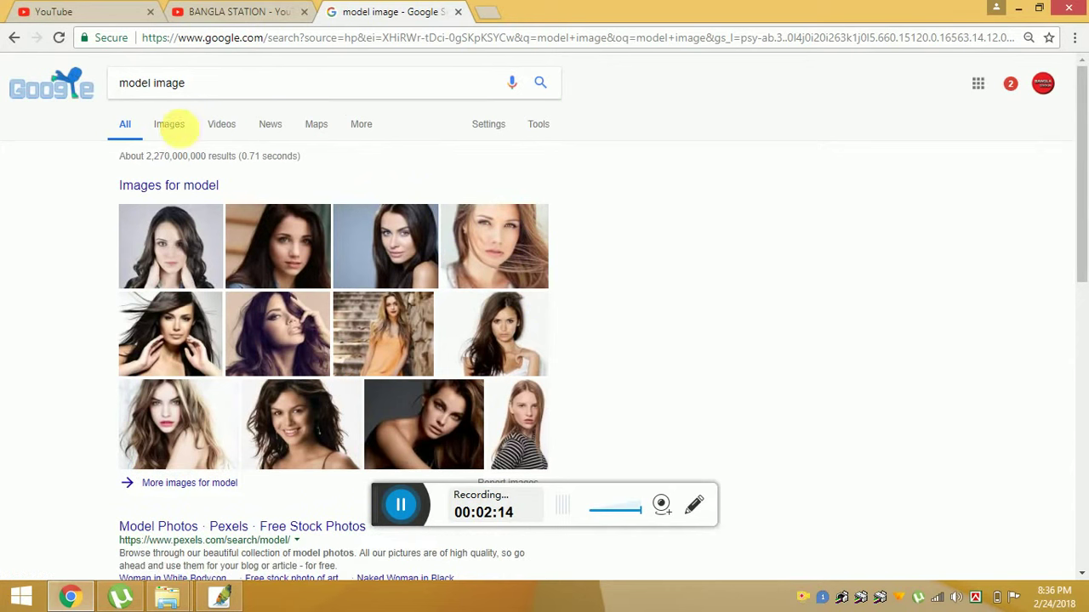
click(174, 126)
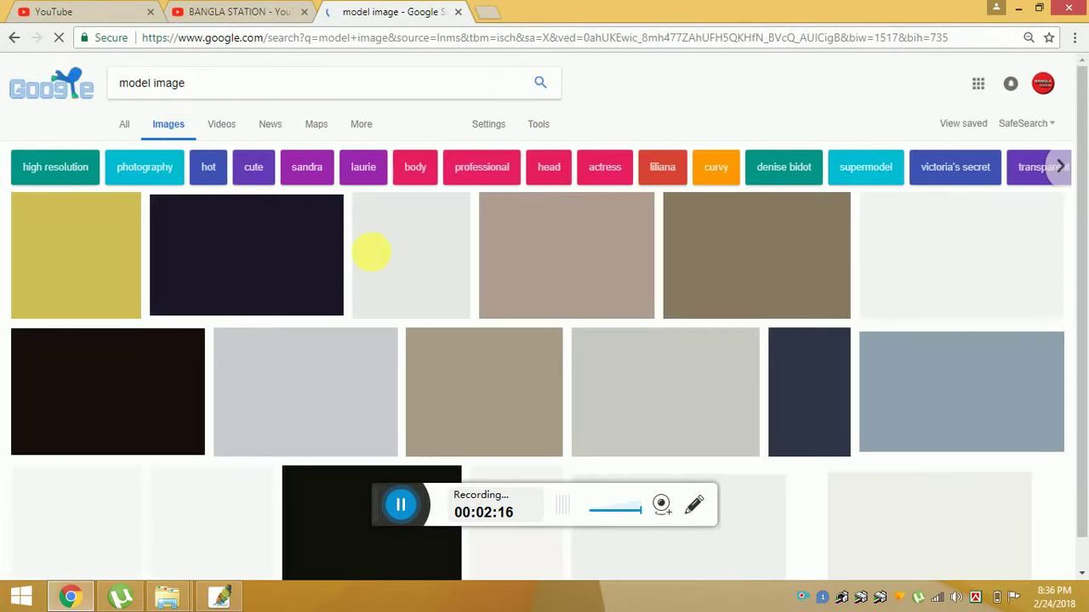
scroll(531, 261, down, 1)
scroll(583, 276, down, 4)
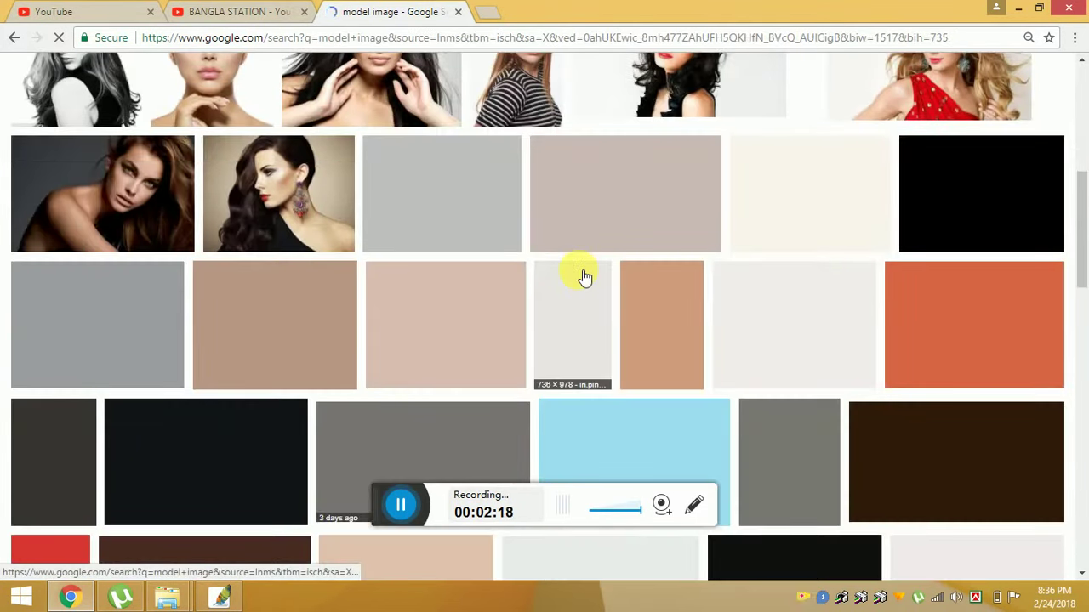
scroll(584, 276, down, 2)
scroll(583, 277, down, 1)
scroll(583, 276, down, 1)
scroll(583, 276, down, 1)
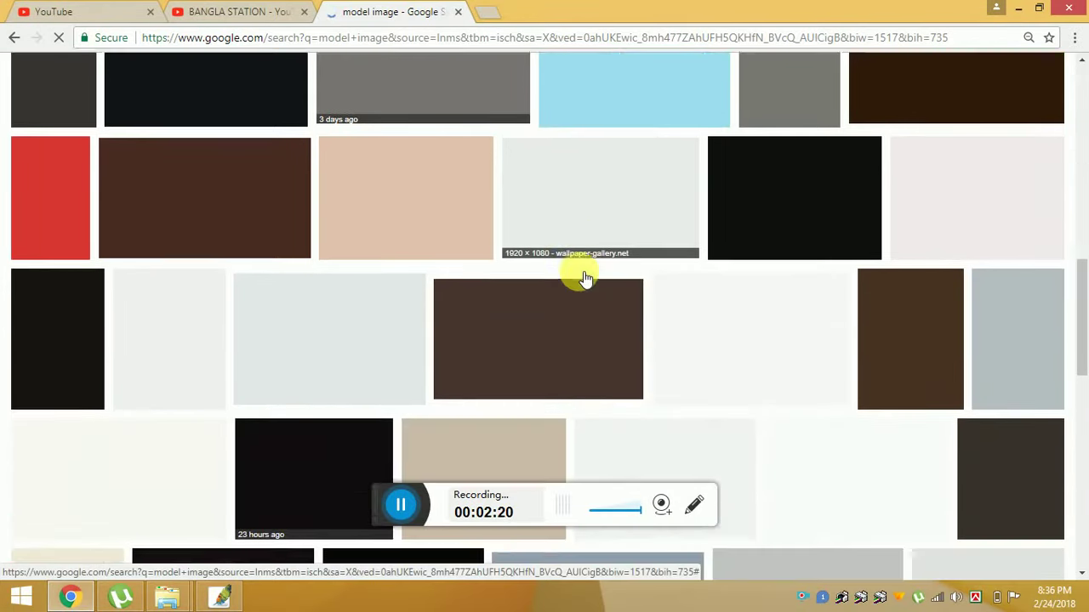
scroll(583, 276, down, 3)
scroll(584, 276, up, 8)
scroll(584, 276, up, 5)
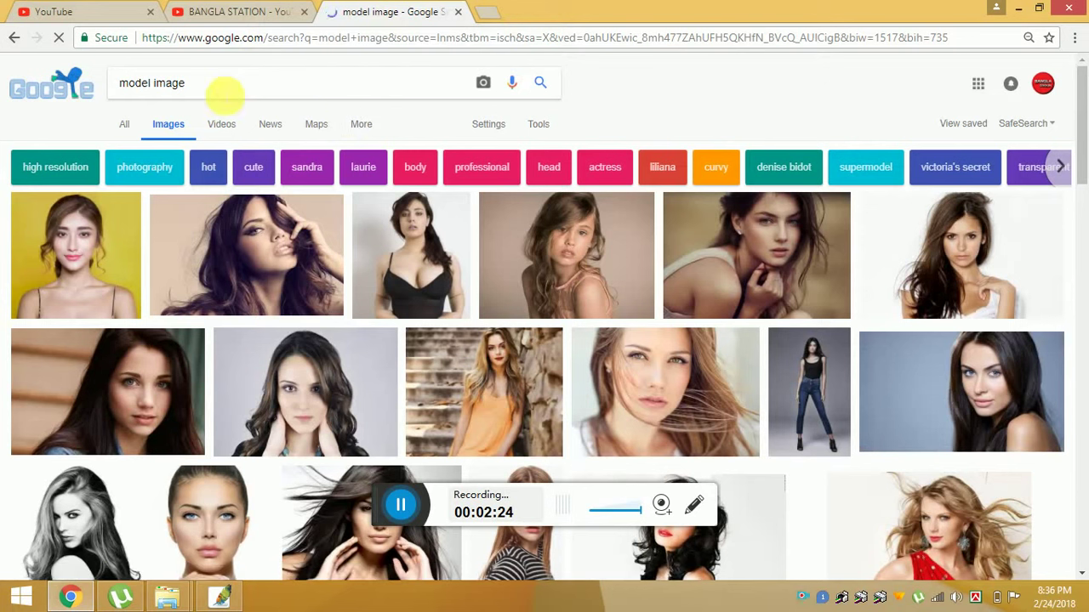
key(ctrl+a)
text(a)
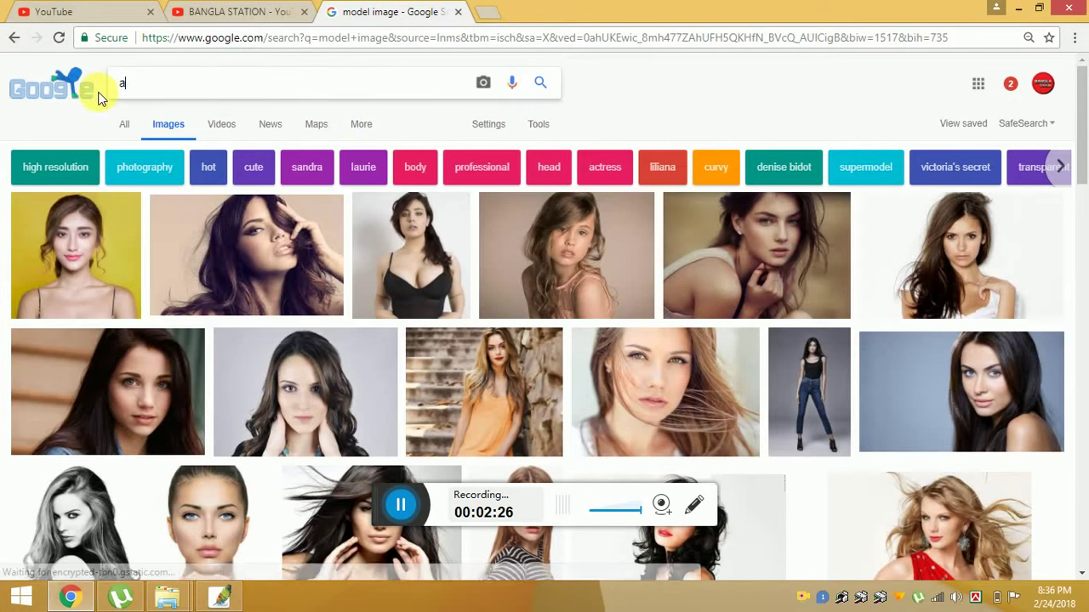
text(ctres)
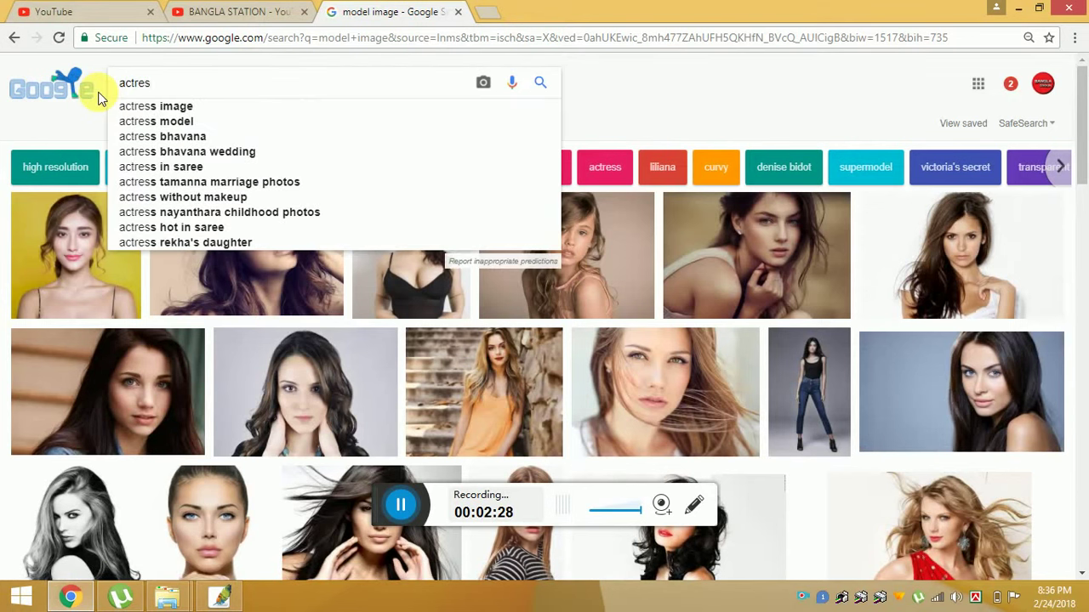
key(Down)
key(Return)
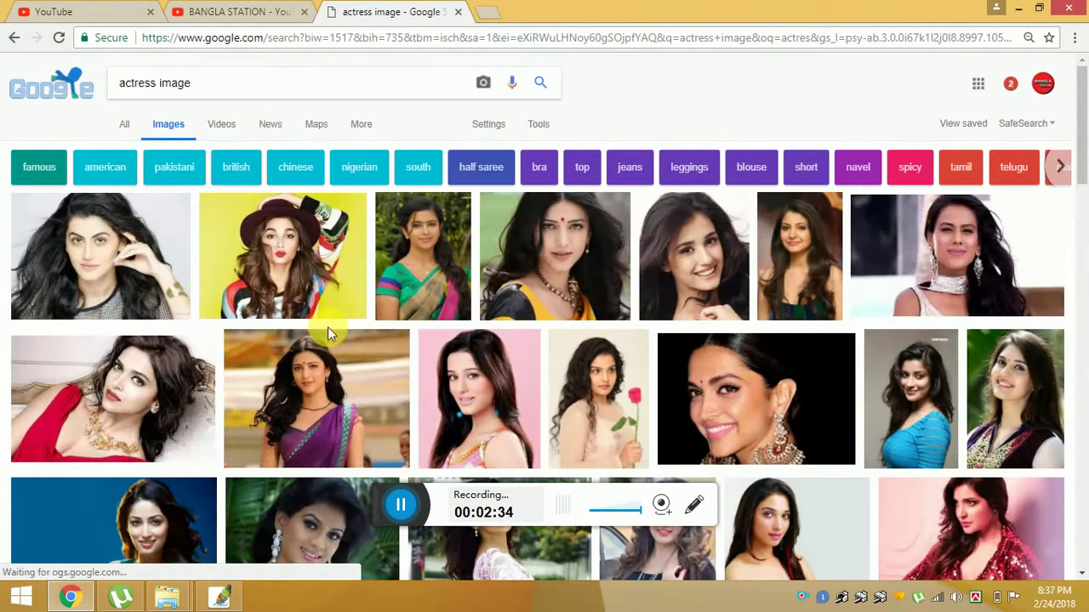
scroll(820, 394, down, 2)
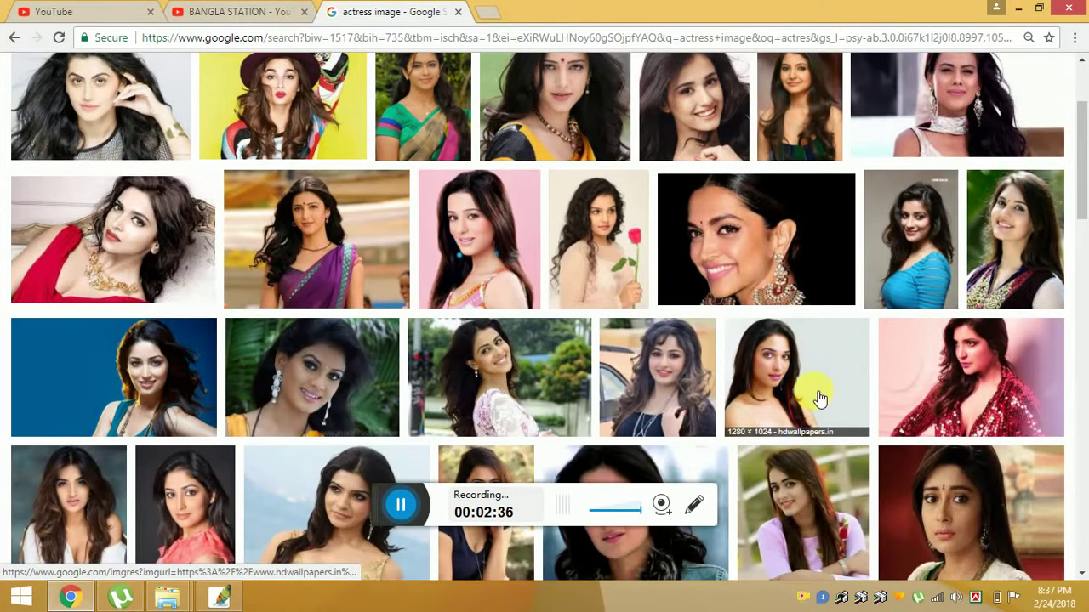
scroll(819, 398, down, 2)
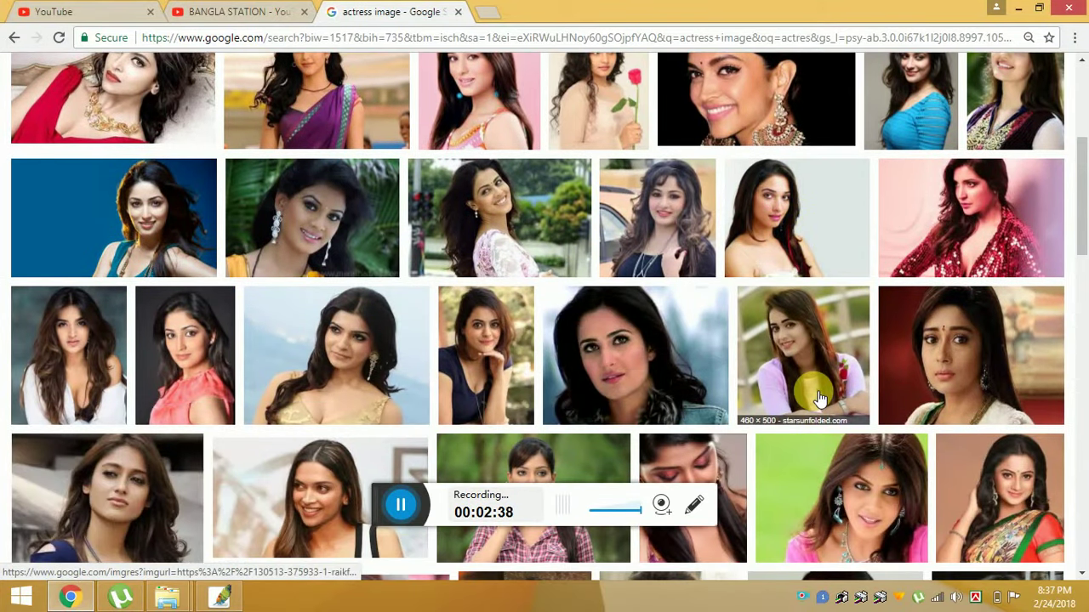
scroll(817, 400, down, 2)
scroll(817, 400, down, 1)
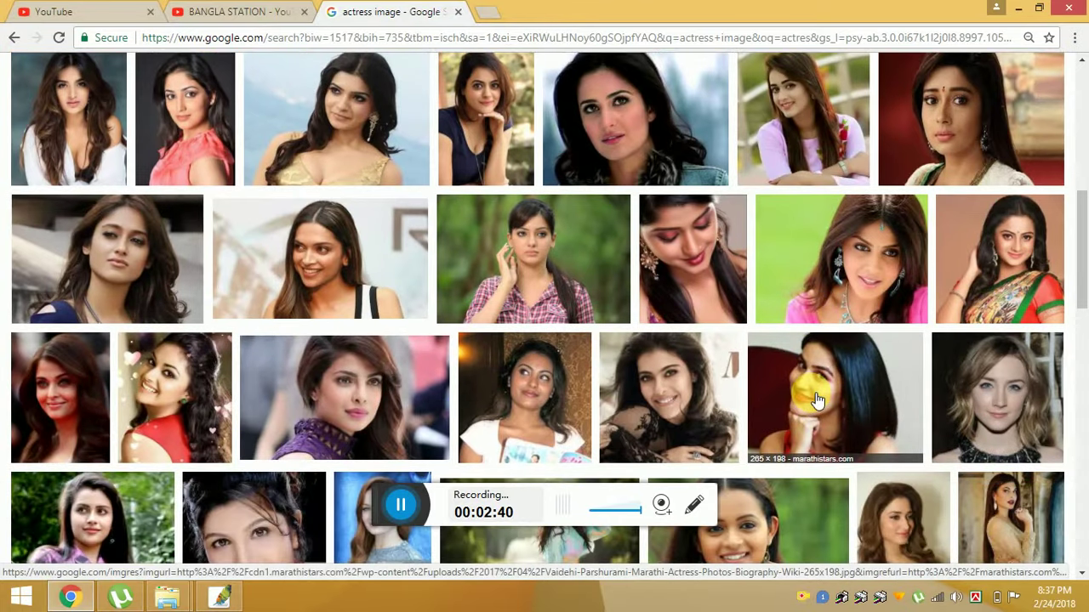
scroll(814, 396, down, 1)
scroll(810, 394, down, 1)
scroll(812, 396, down, 1)
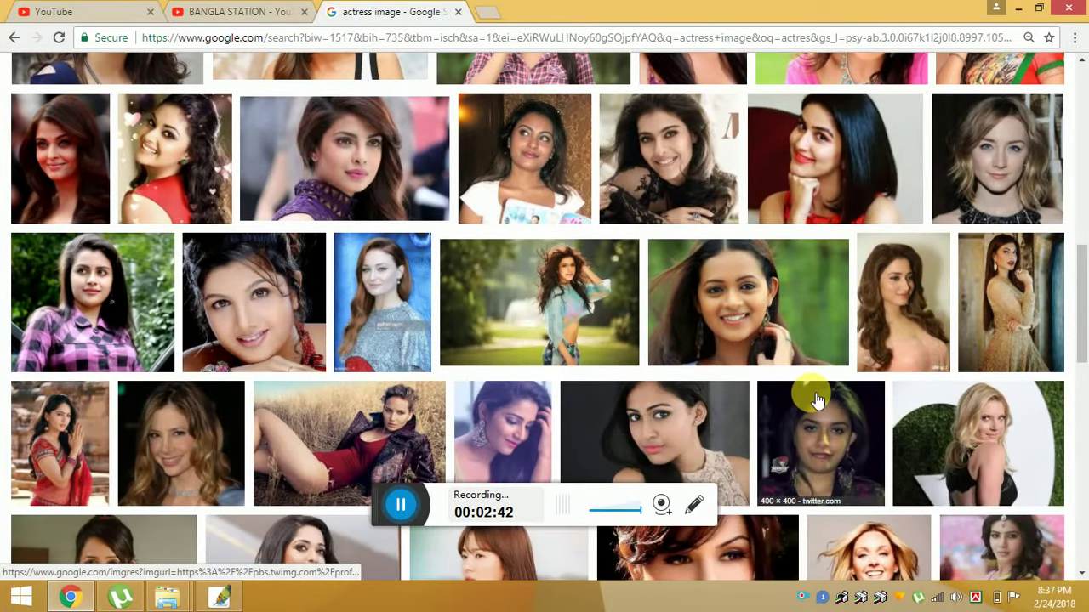
scroll(816, 400, down, 2)
scroll(817, 399, down, 3)
scroll(816, 400, down, 2)
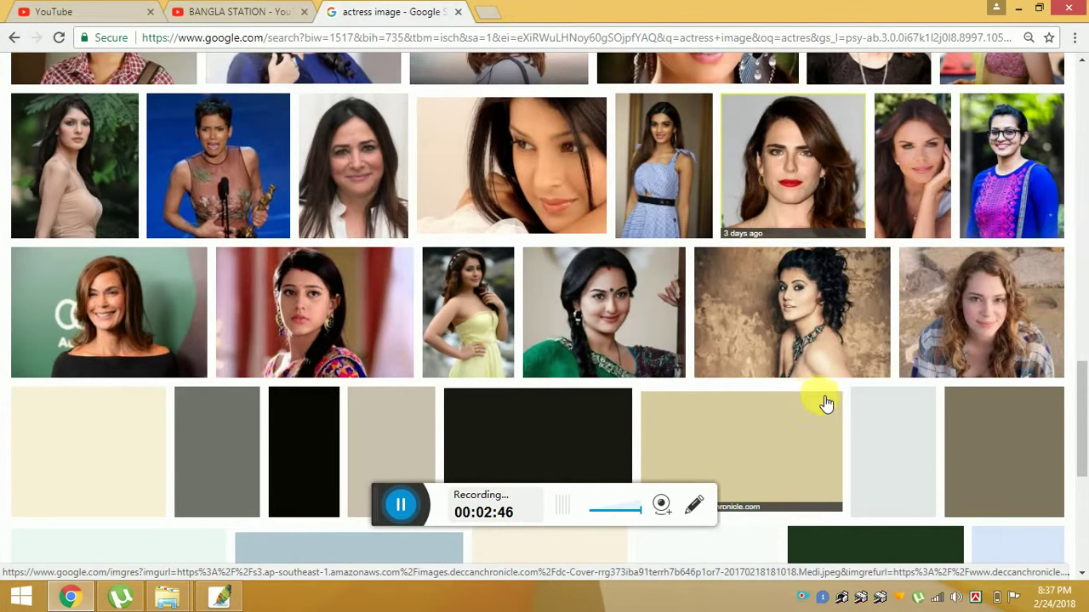
scroll(808, 374, down, 1)
scroll(795, 351, down, 3)
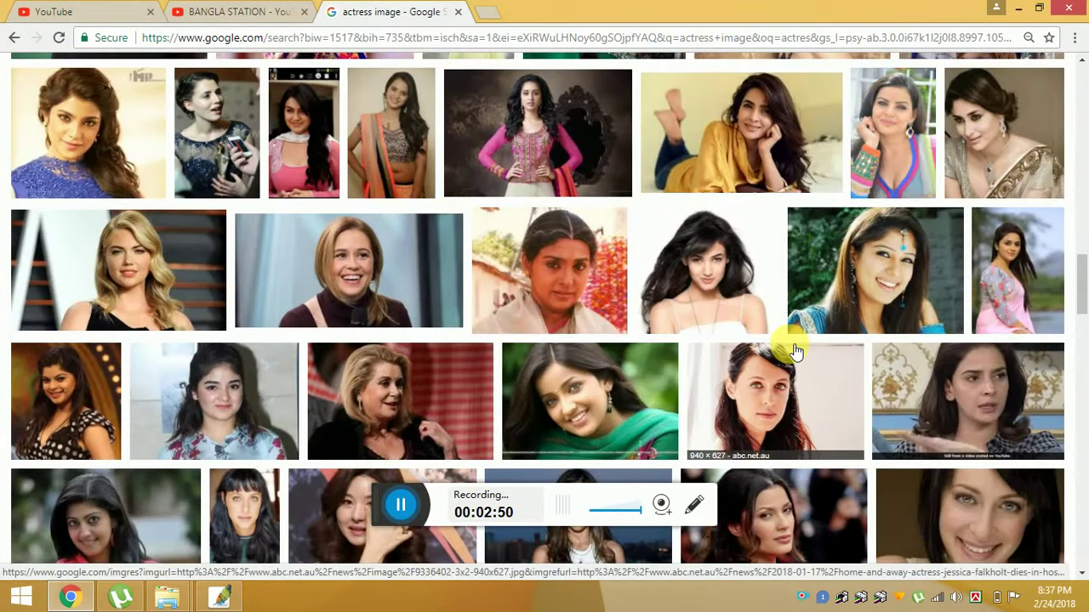
scroll(795, 351, down, 1)
scroll(796, 351, down, 2)
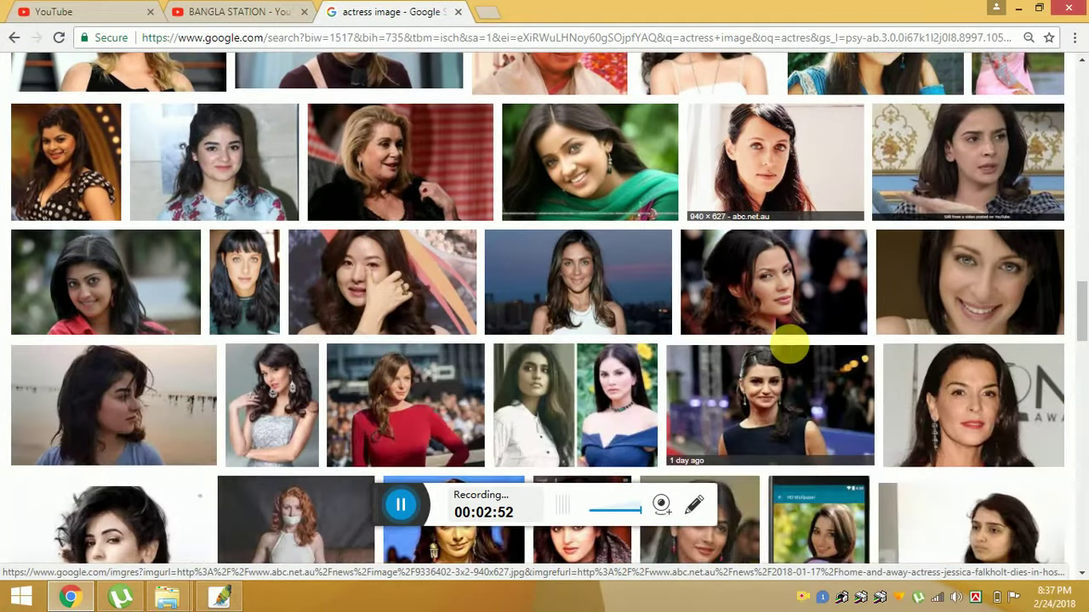
scroll(796, 352, down, 1)
scroll(795, 351, down, 1)
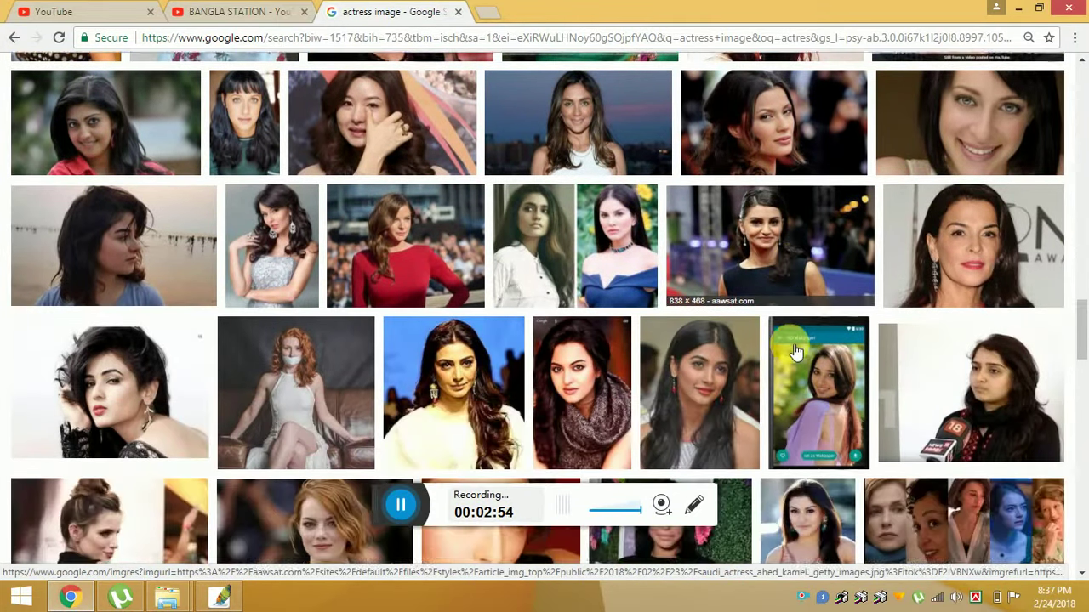
scroll(795, 352, down, 1)
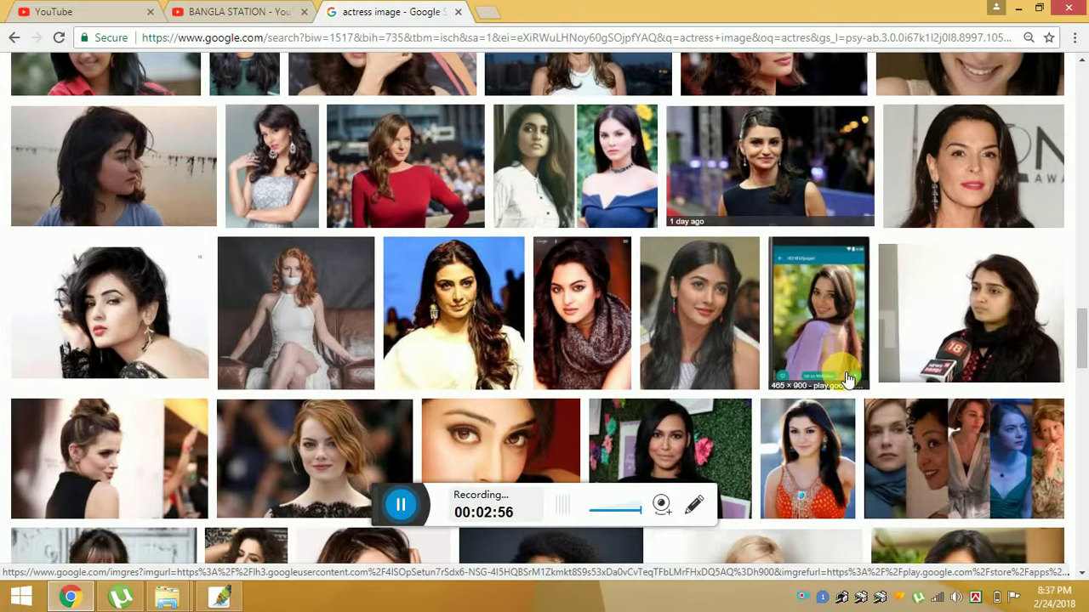
scroll(847, 378, up, 2)
scroll(847, 378, up, 4)
scroll(847, 378, up, 2)
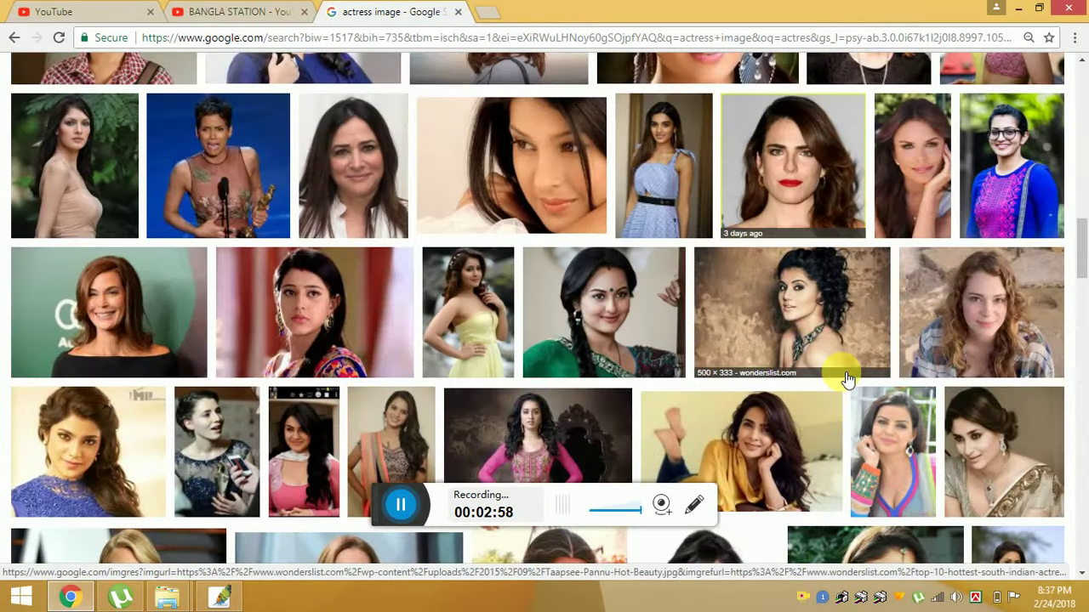
scroll(847, 378, up, 4)
scroll(847, 375, up, 2)
scroll(847, 375, up, 3)
scroll(847, 375, up, 2)
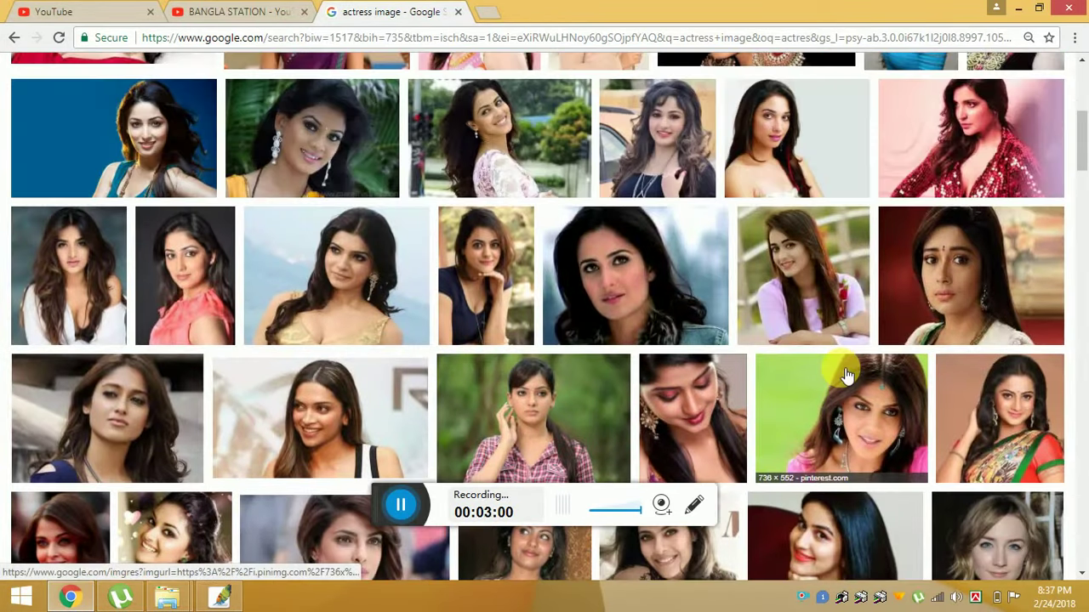
click(519, 438)
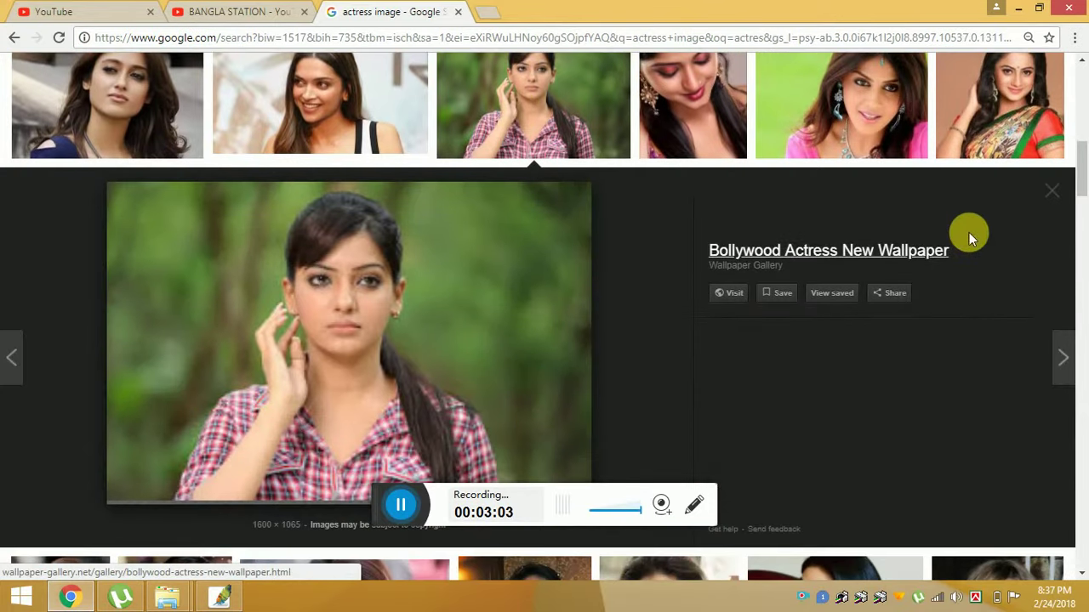
click(969, 232)
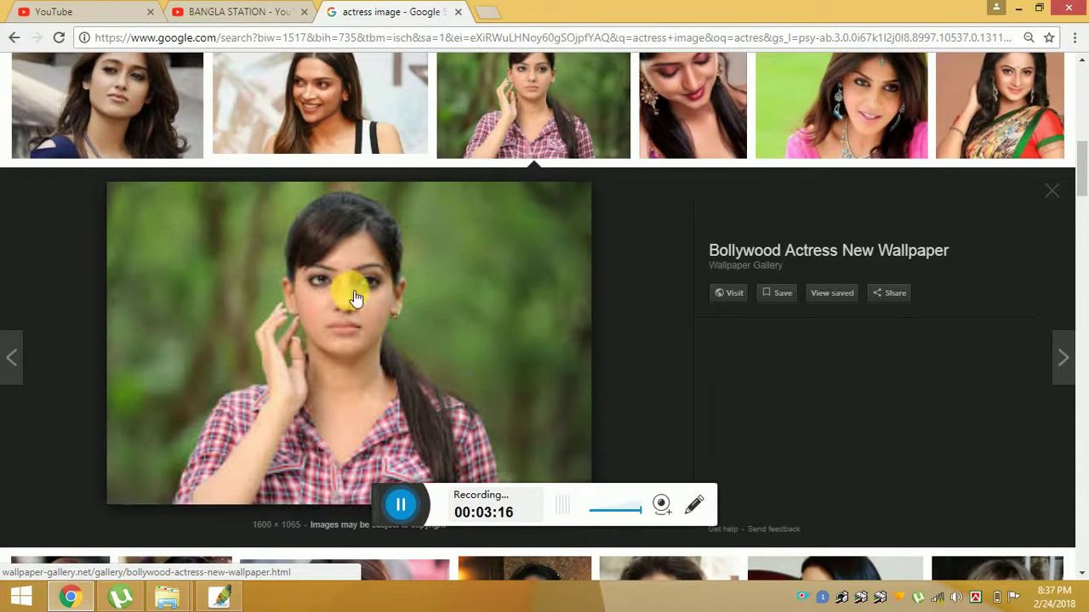
scroll(455, 225, up, 1)
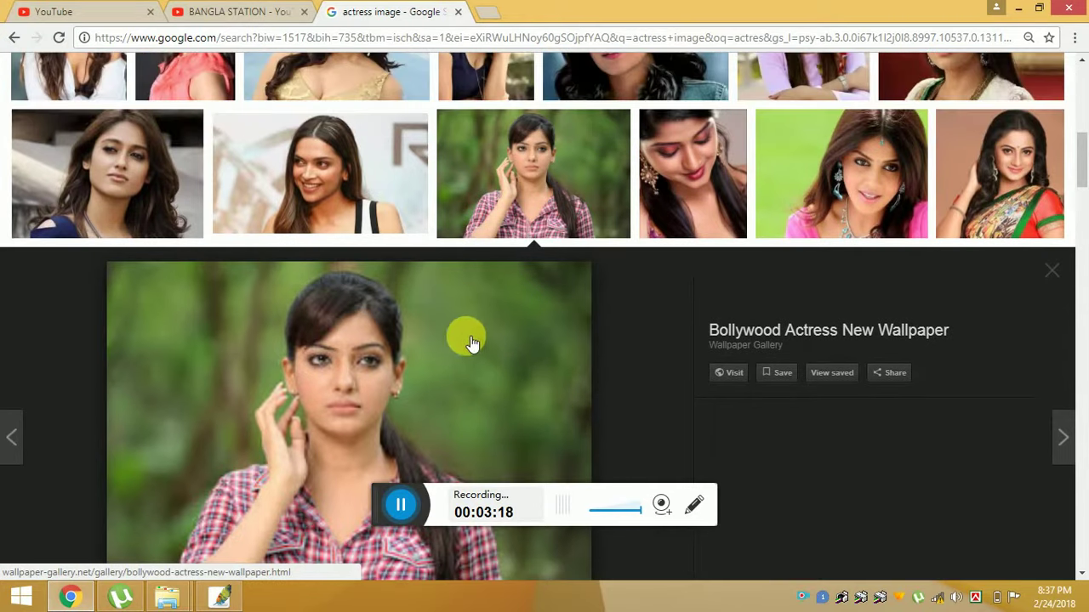
scroll(991, 208, up, 2)
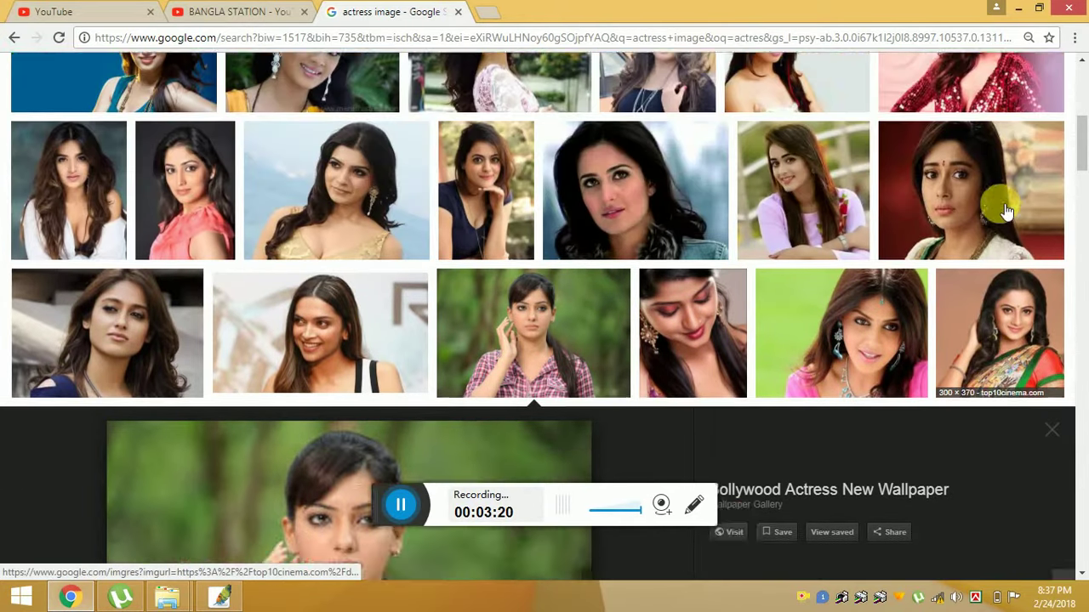
scroll(1003, 272, up, 1)
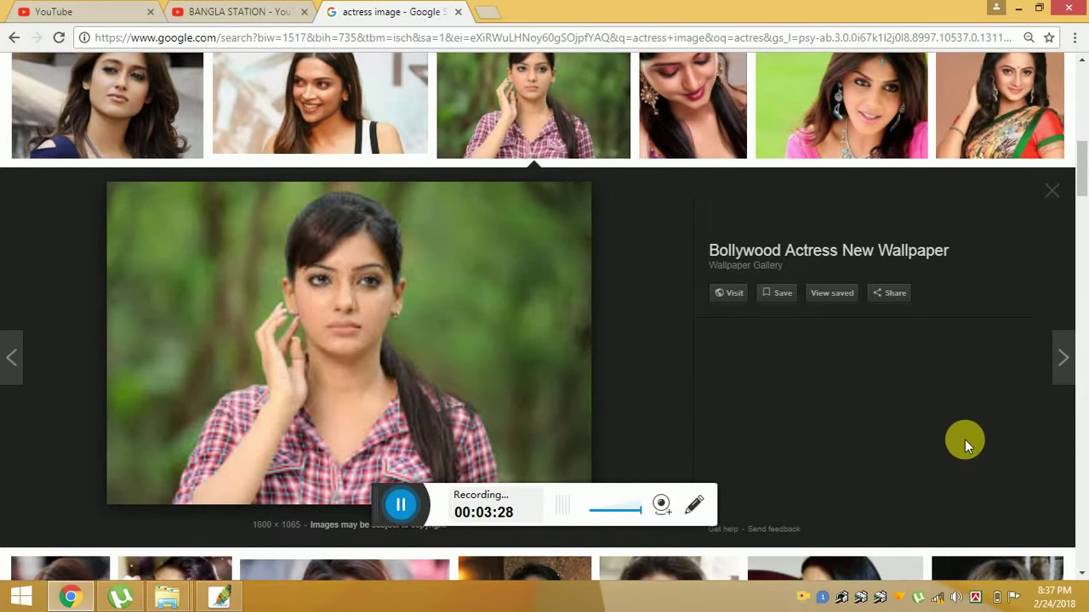
click(1003, 132)
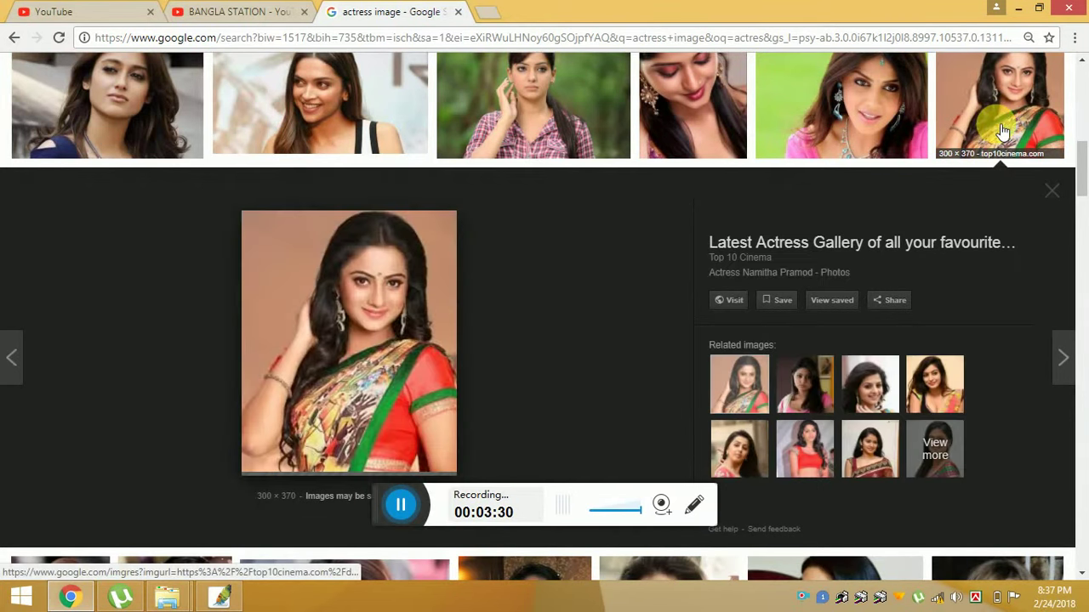
scroll(881, 187, up, 3)
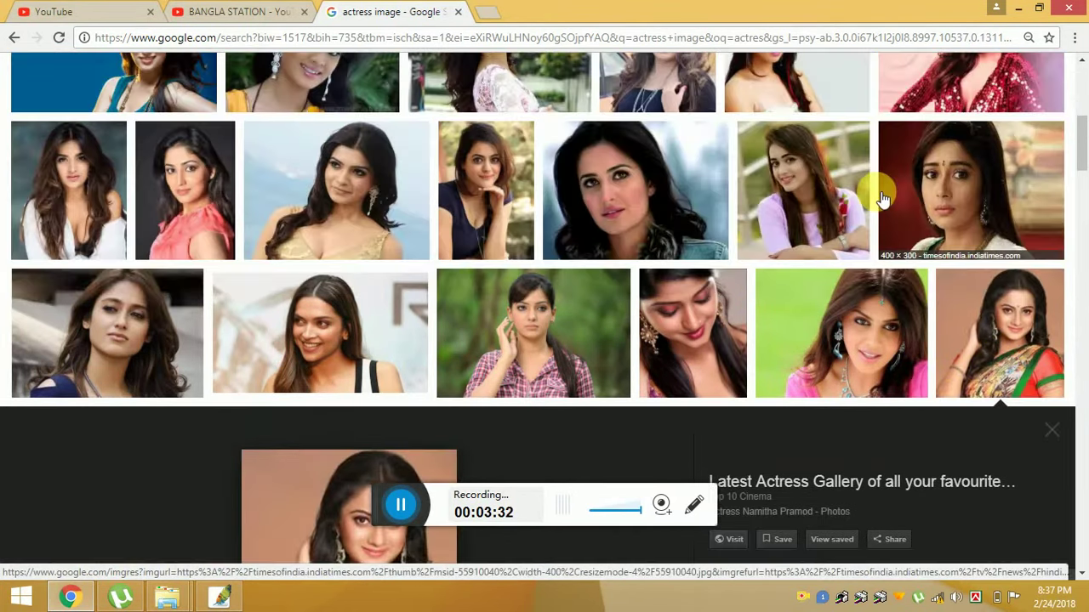
scroll(876, 189, up, 5)
scroll(749, 306, up, 5)
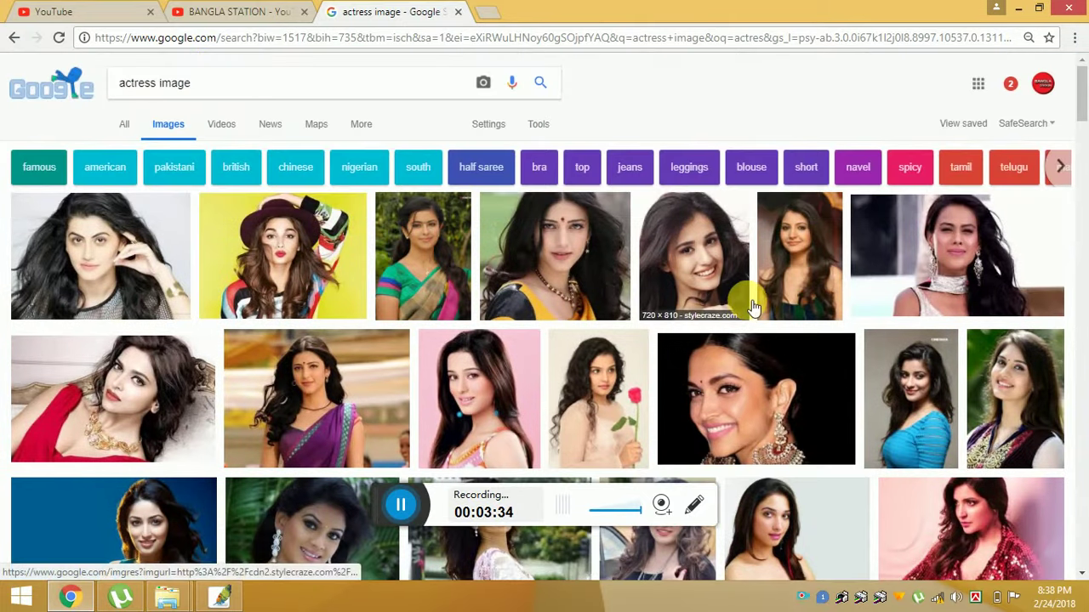
click(176, 448)
scroll(181, 434, down, 5)
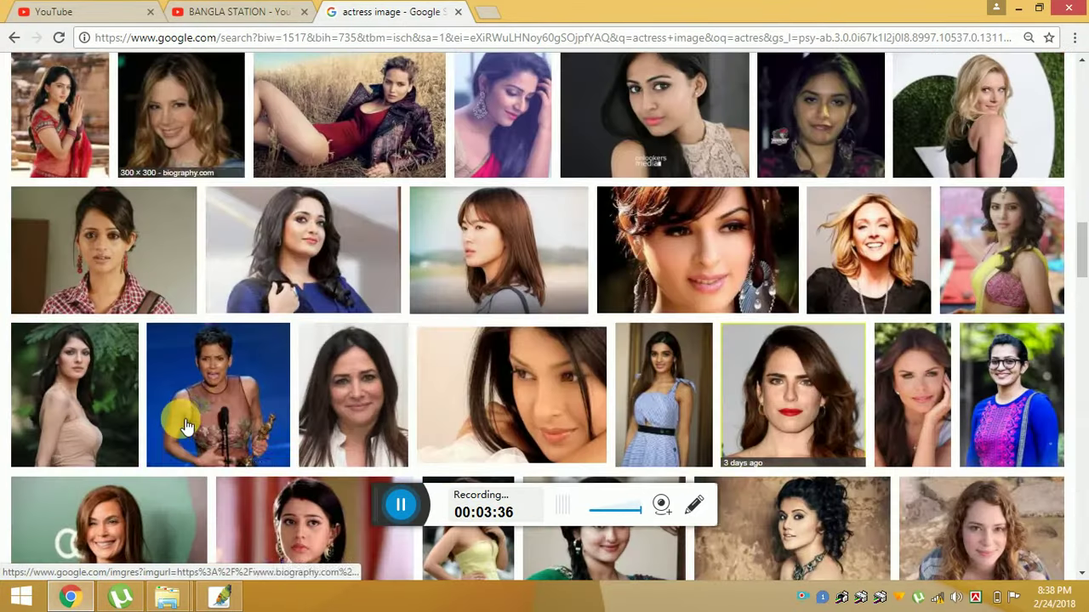
scroll(182, 417, down, 1)
scroll(182, 414, down, 3)
scroll(186, 418, up, 1)
scroll(187, 421, up, 5)
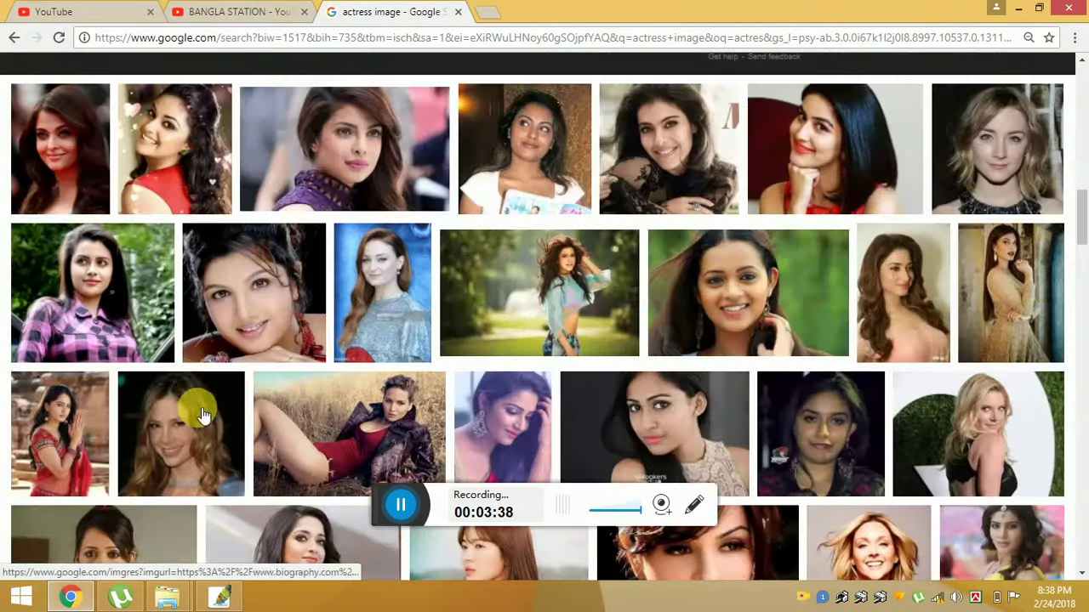
scroll(204, 417, up, 5)
scroll(209, 365, up, 3)
Search Google Images for 'salman khan' and open the red-background photo's preview
click(243, 83)
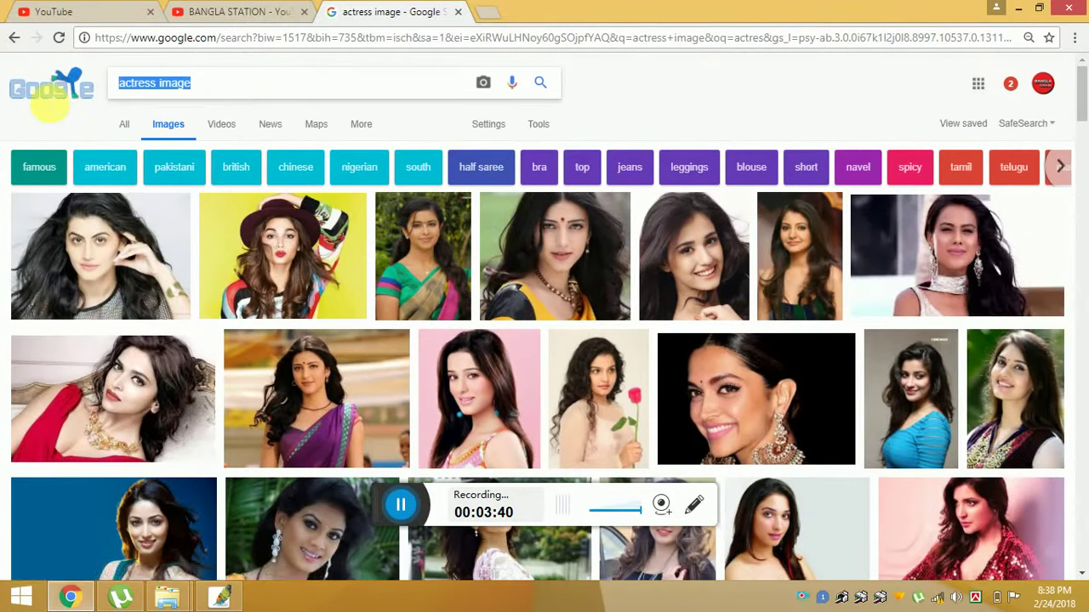
text(salma)
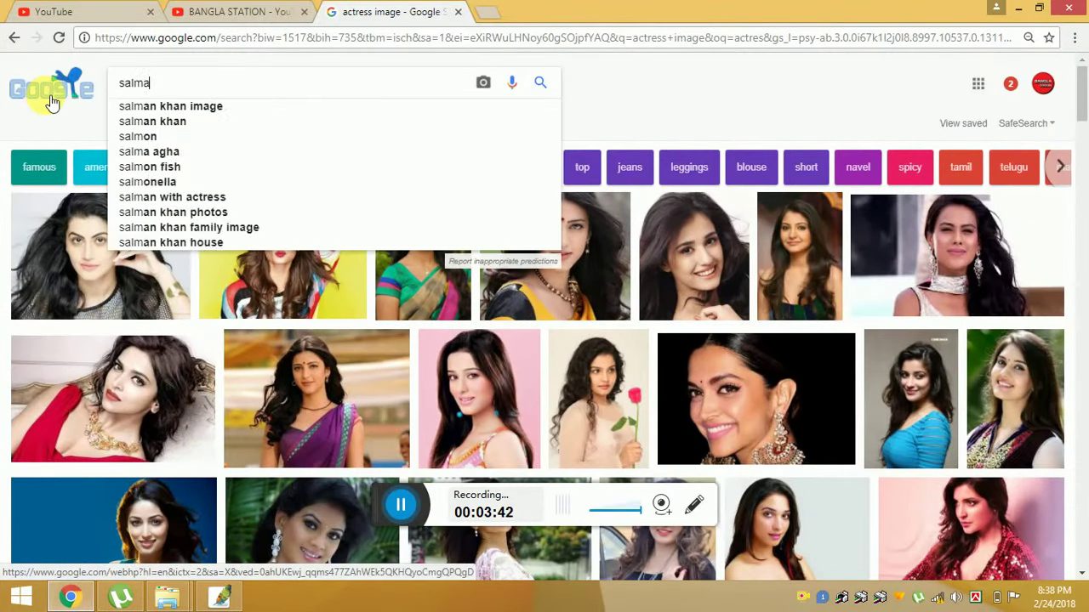
text(n khan)
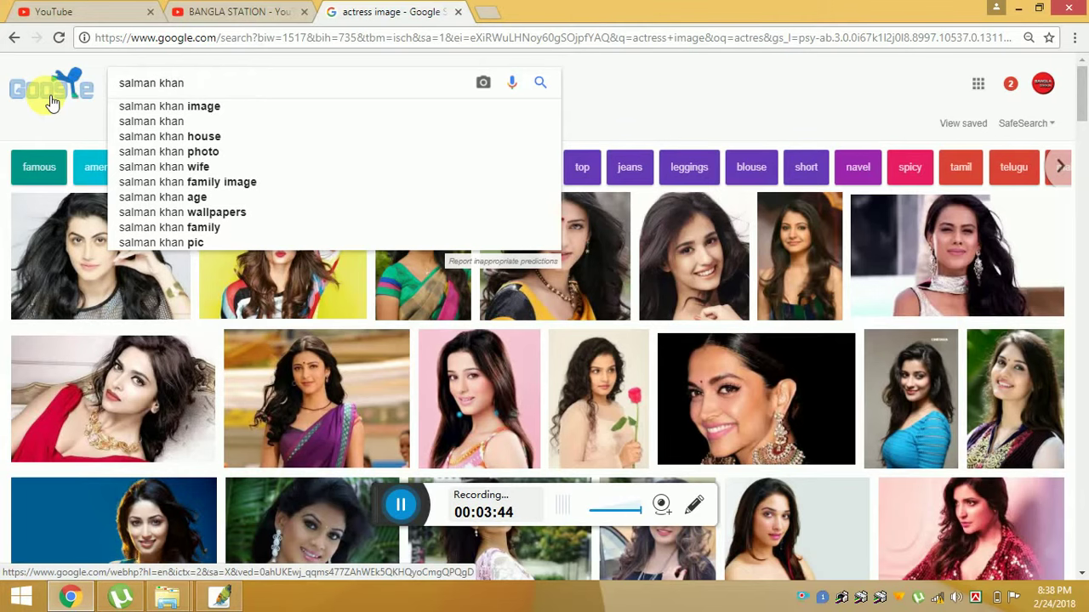
key(Return)
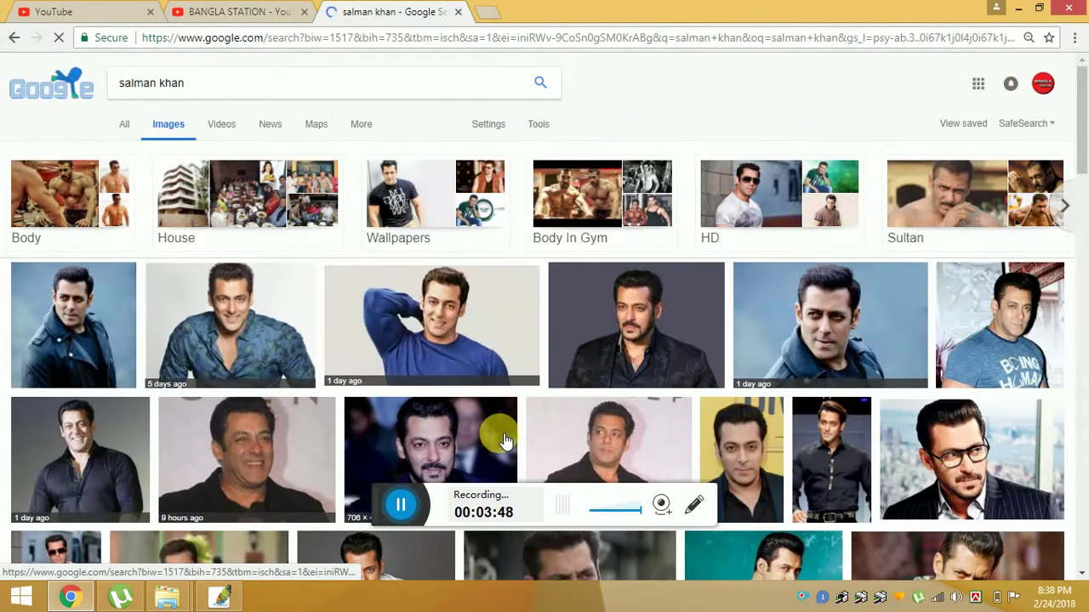
scroll(505, 435, down, 5)
scroll(765, 368, down, 1)
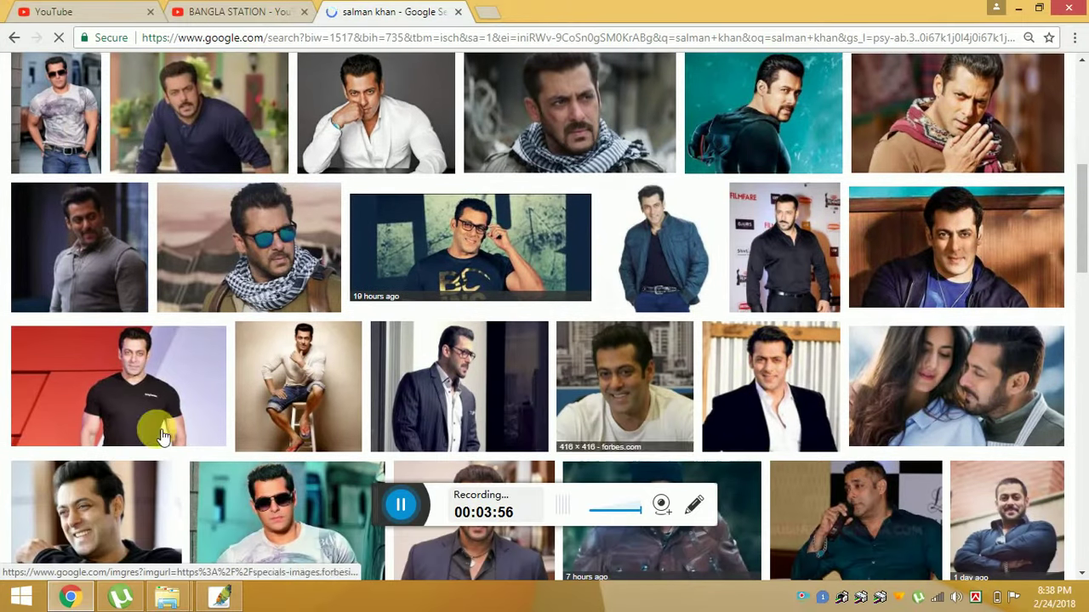
click(177, 381)
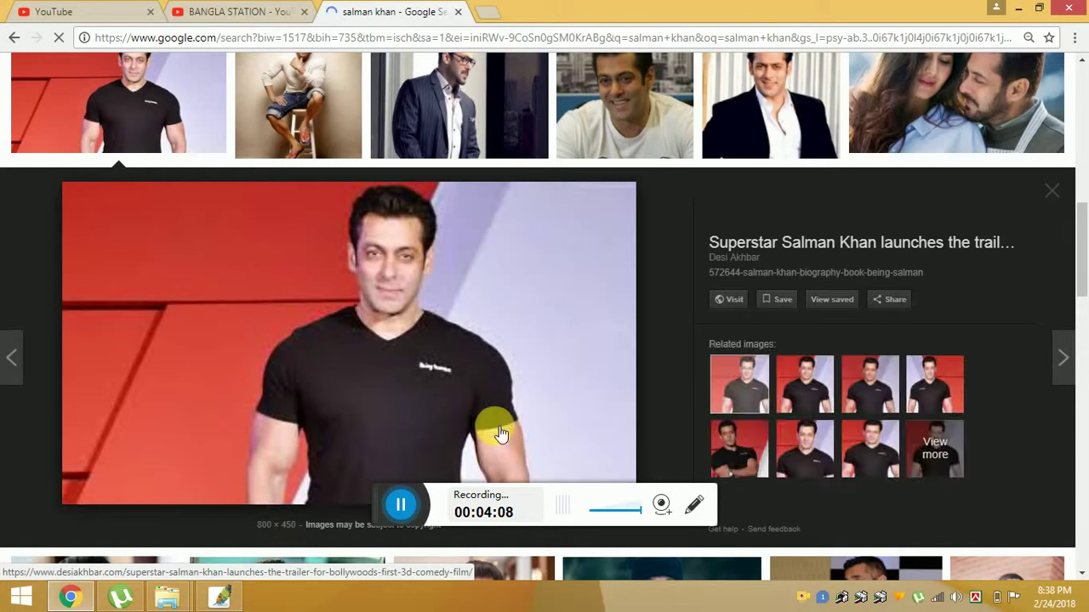
Save the previewed red-background photo to the Desktop as a JPEG
right_click(389, 247)
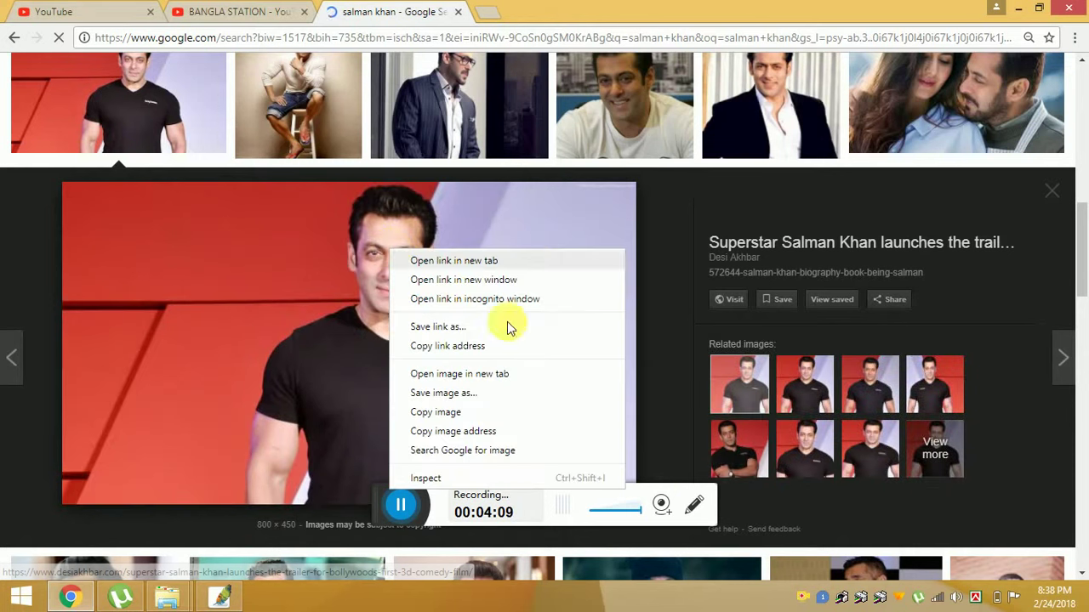
click(445, 392)
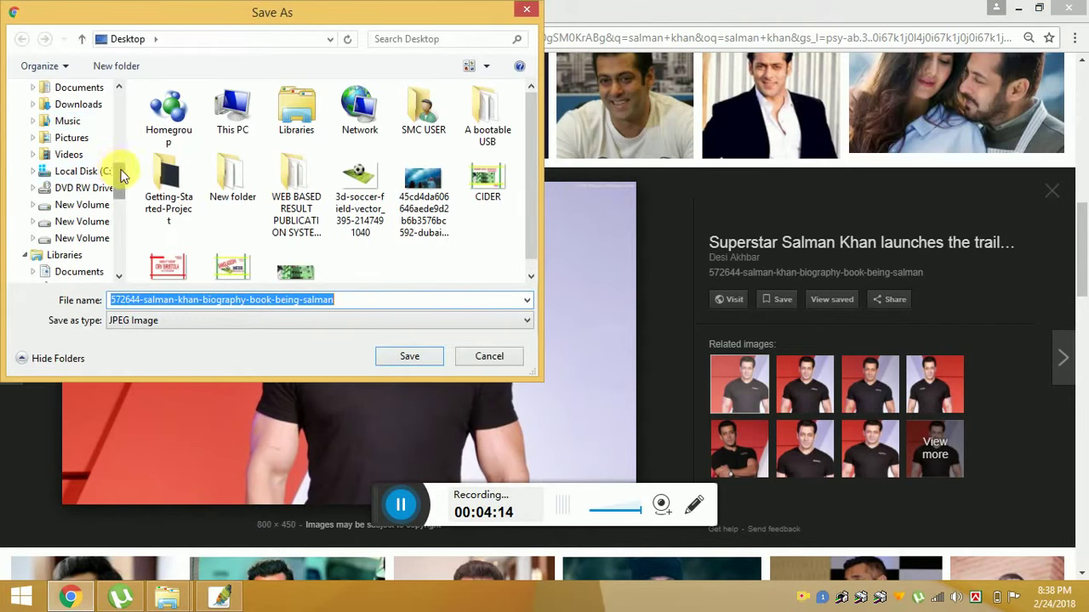
drag(122, 175, 127, 102)
click(78, 181)
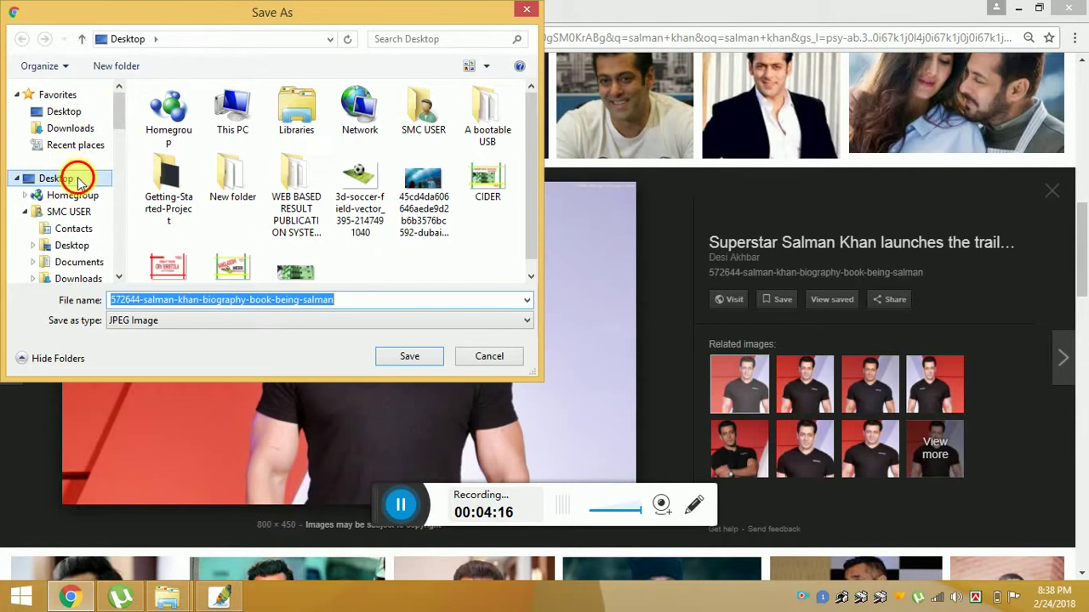
click(399, 359)
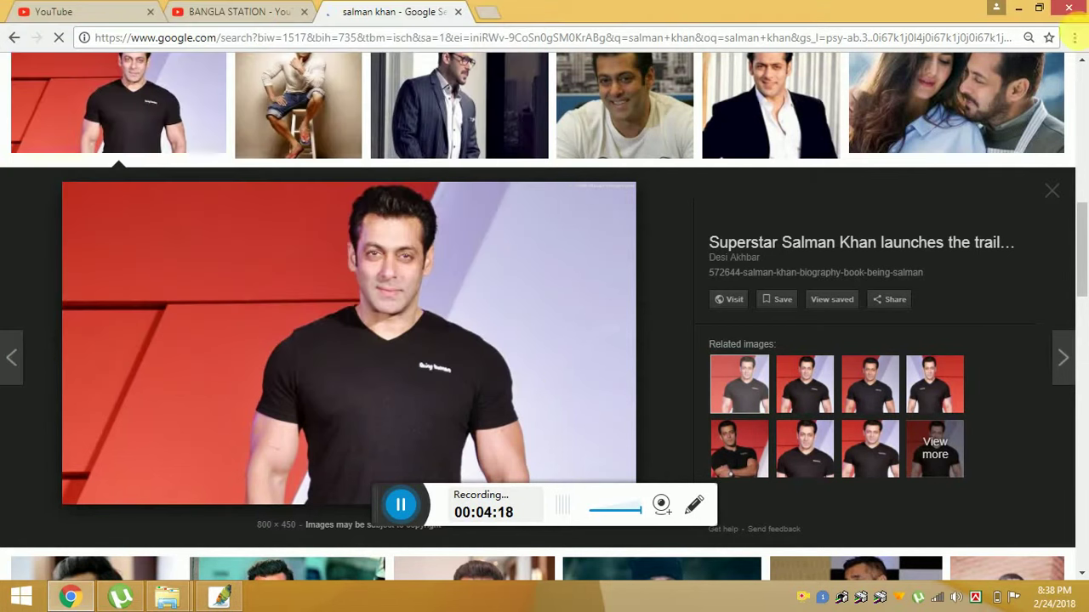
Minimize Chrome and File Explorer, then drag the downloaded photo onto Photoshop's taskbar button
click(1020, 10)
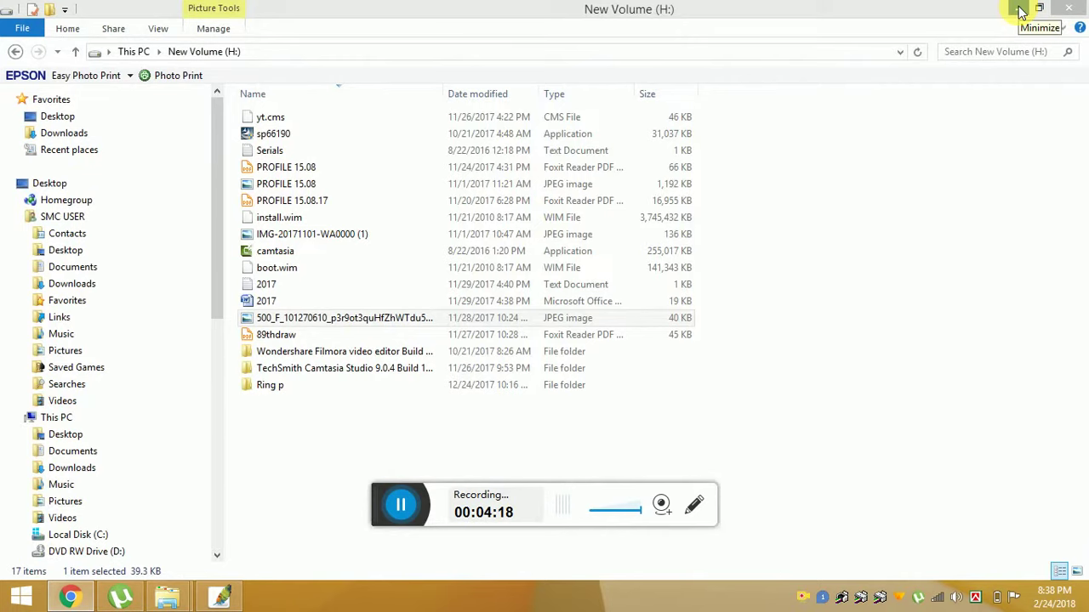
click(1020, 10)
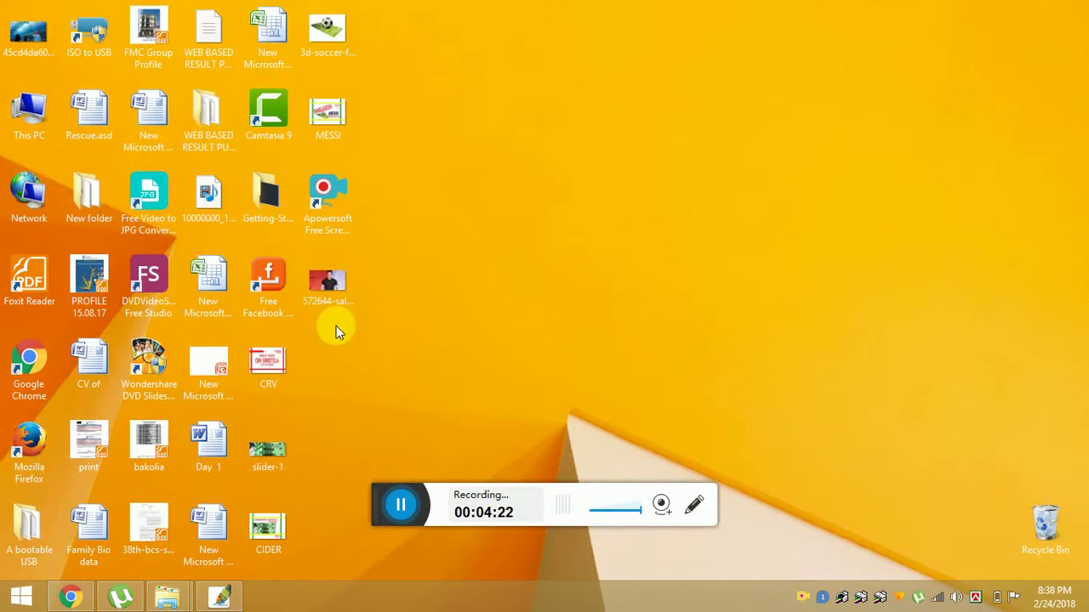
drag(333, 294, 421, 367)
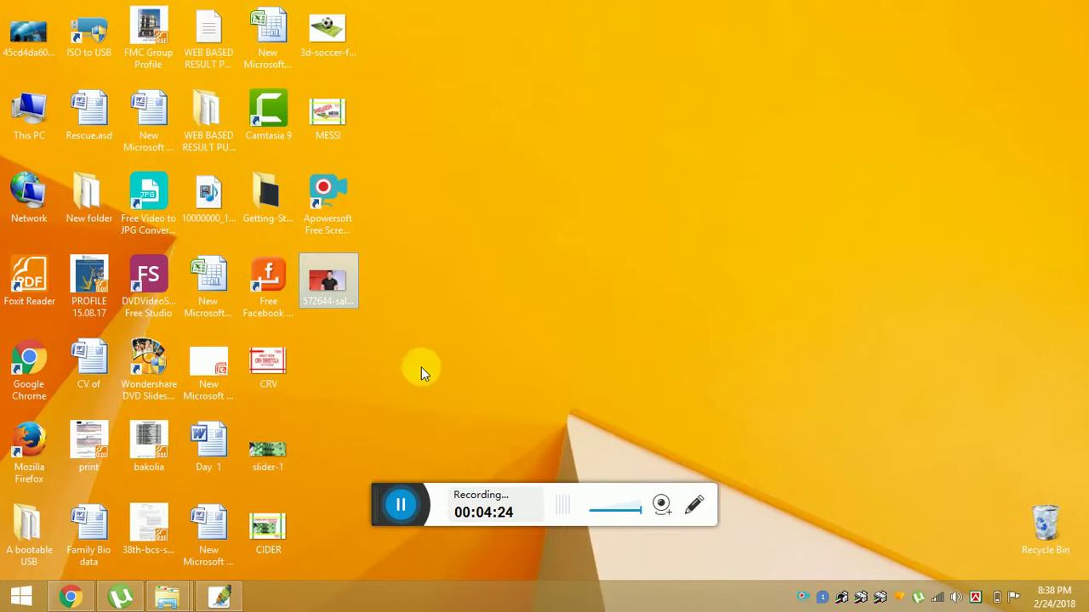
click(353, 310)
click(313, 312)
mouse_move(330, 346)
mouse_down()
mouse_move(220, 602)
mouse_move(374, 344)
mouse_up()
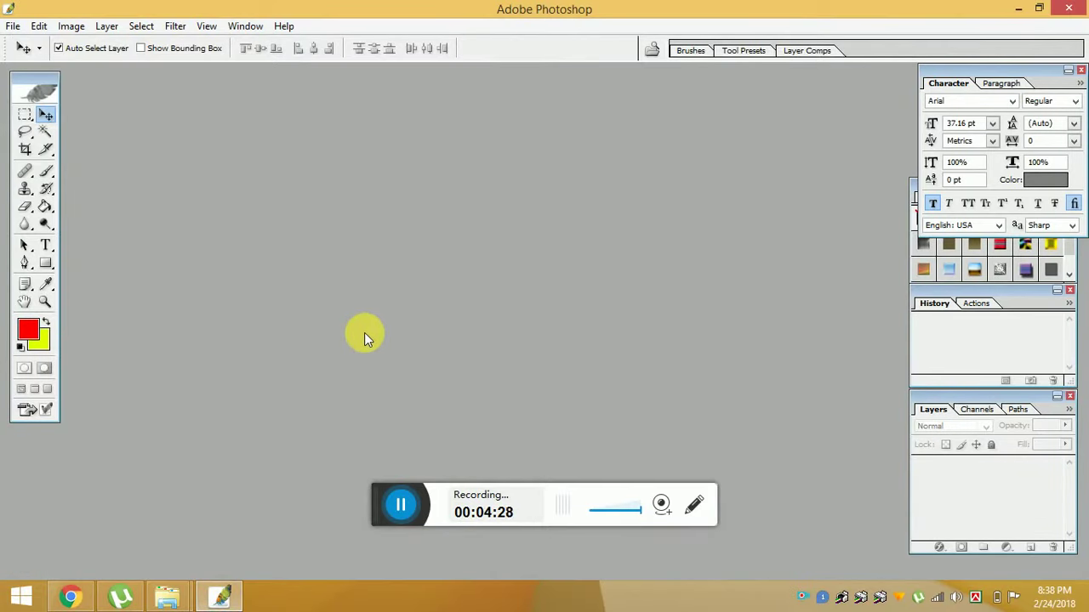
Open the 572644 JPEG from the Desktop via File > Open
click(13, 24)
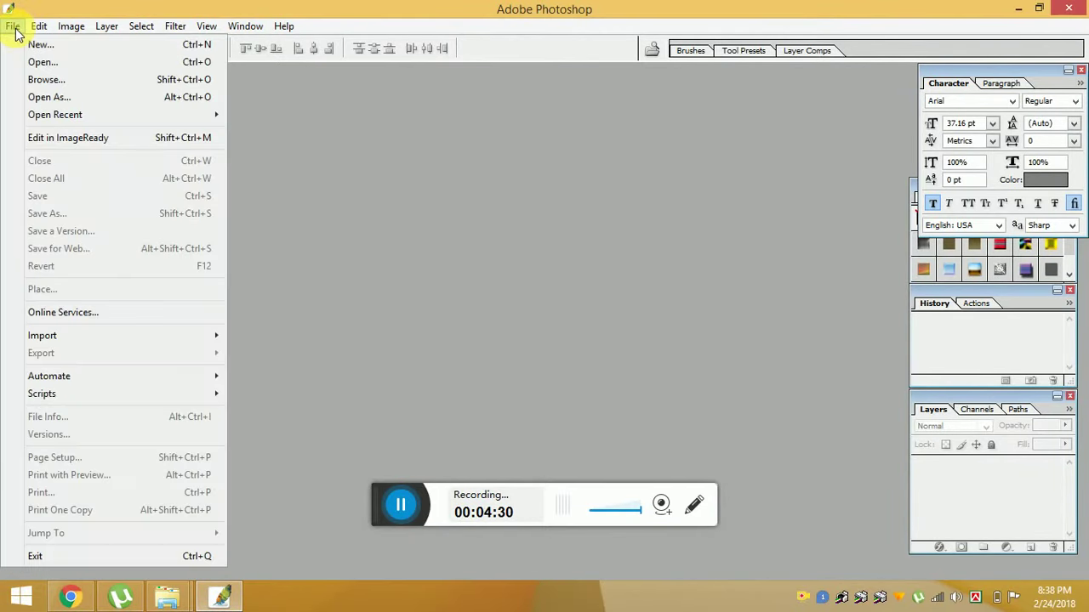
click(94, 66)
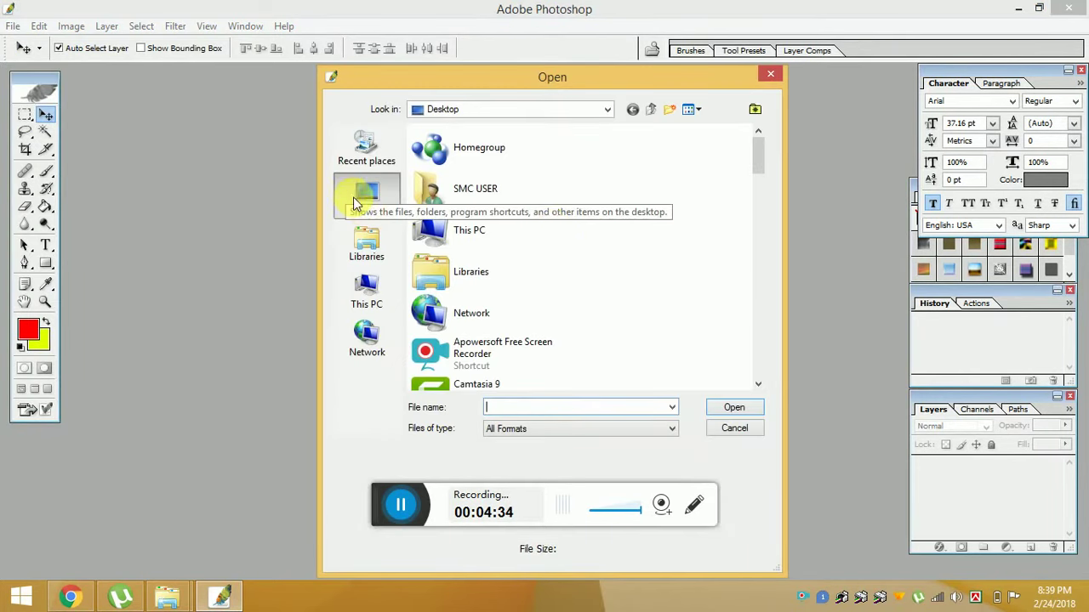
mouse_move(756, 164)
mouse_down()
mouse_move(758, 304)
mouse_move(776, 382)
mouse_move(764, 362)
mouse_move(762, 381)
mouse_move(753, 287)
mouse_move(656, 236)
mouse_up()
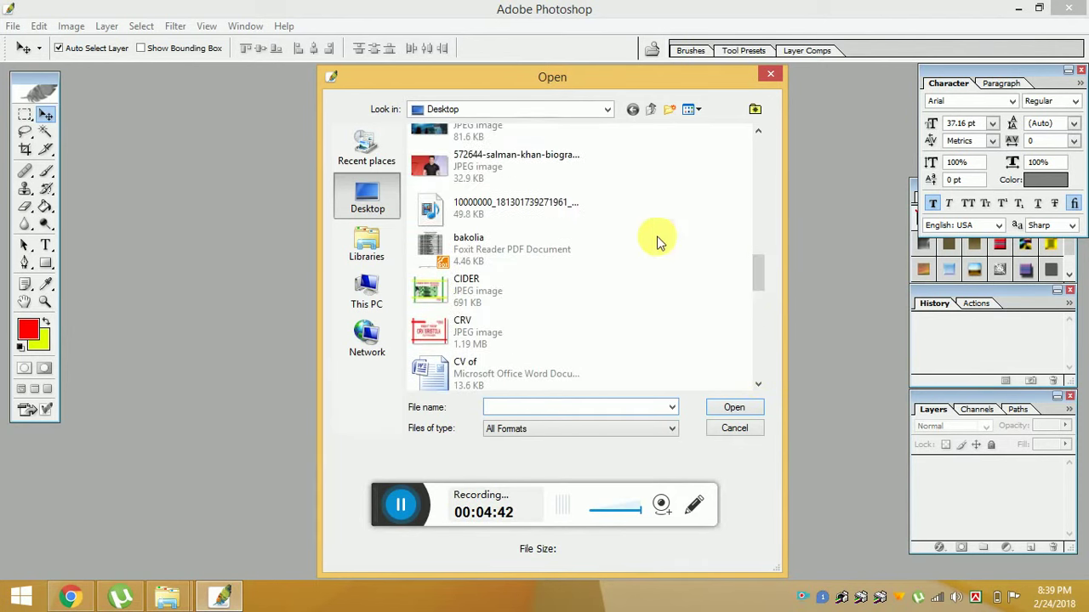
click(552, 171)
click(730, 407)
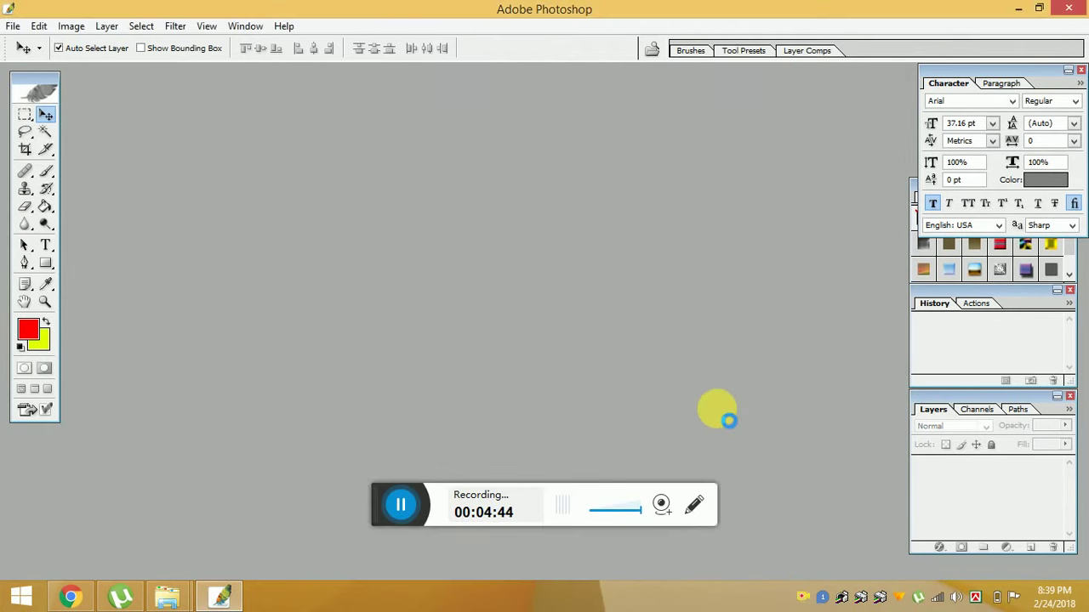
Maximize the photo and set the Crop tool to 1.5 × 1.9 inches at 300 ppi
click(672, 79)
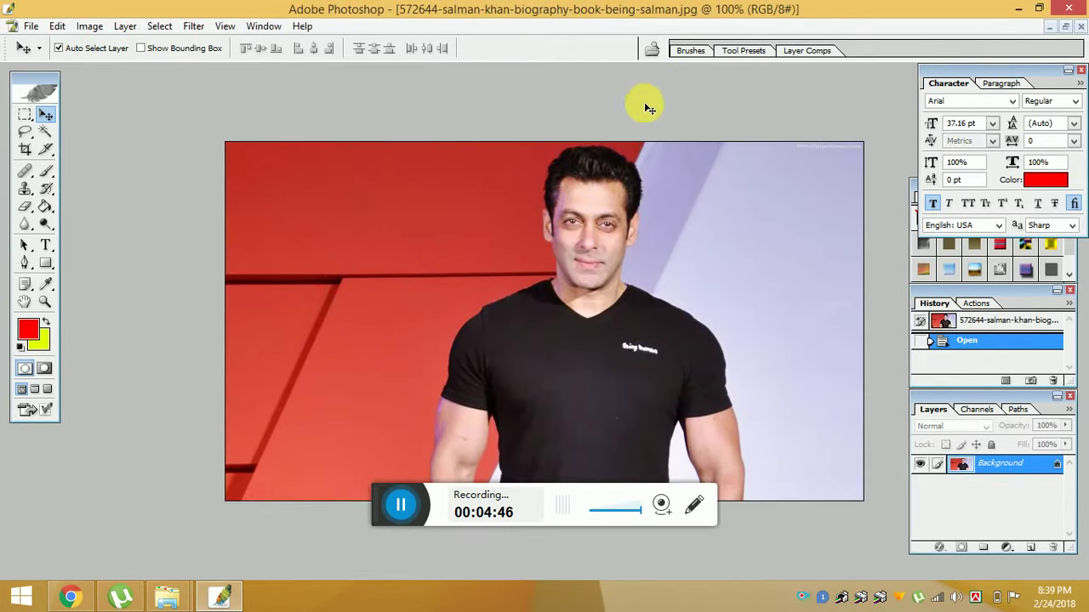
click(24, 149)
text(1)
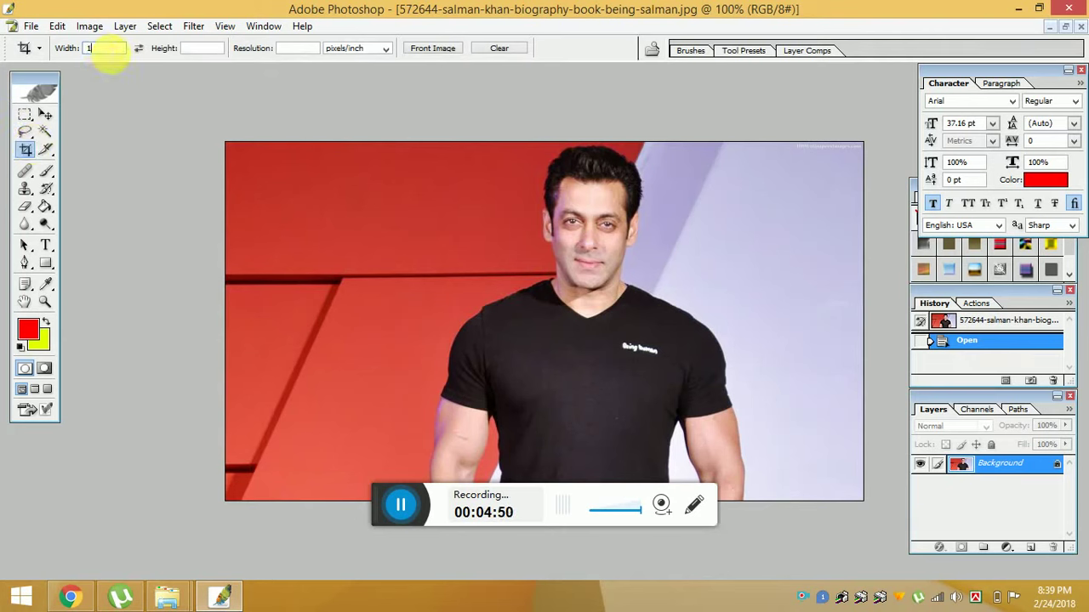
text(.5)
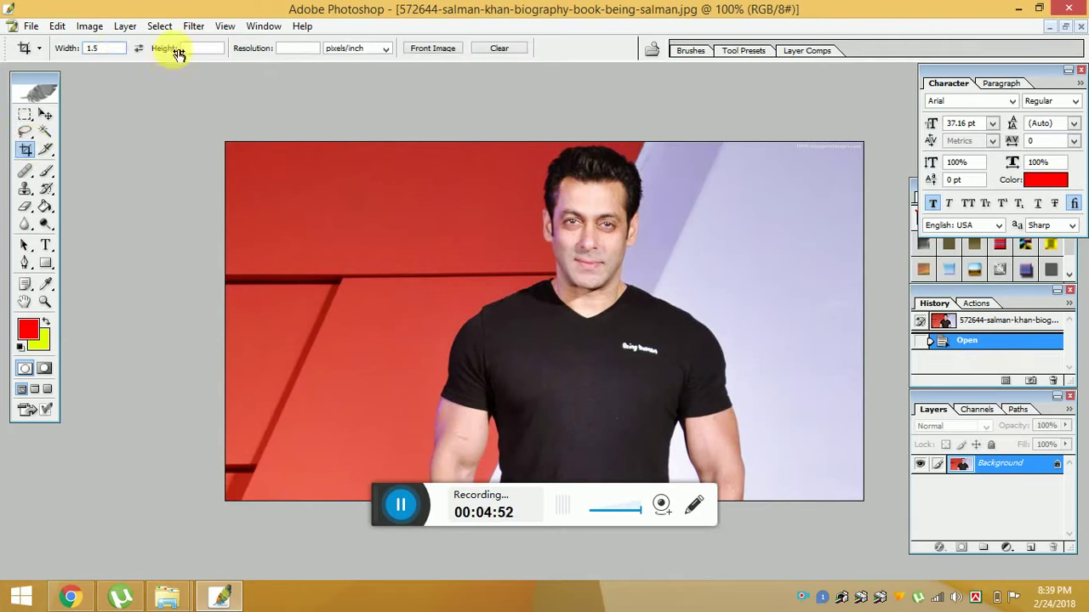
click(201, 48)
text(1.9)
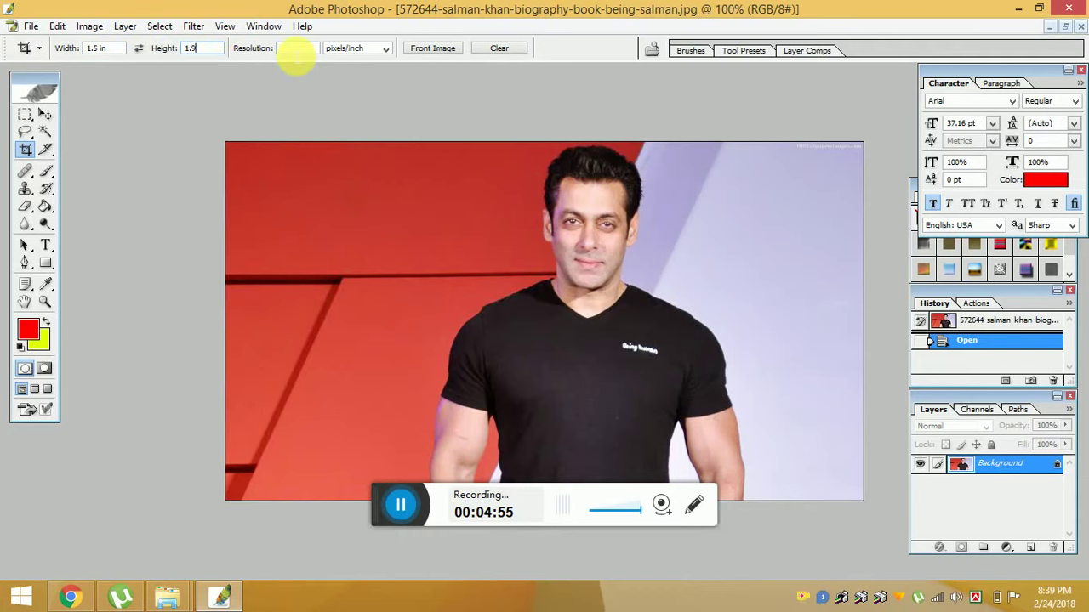
click(283, 49)
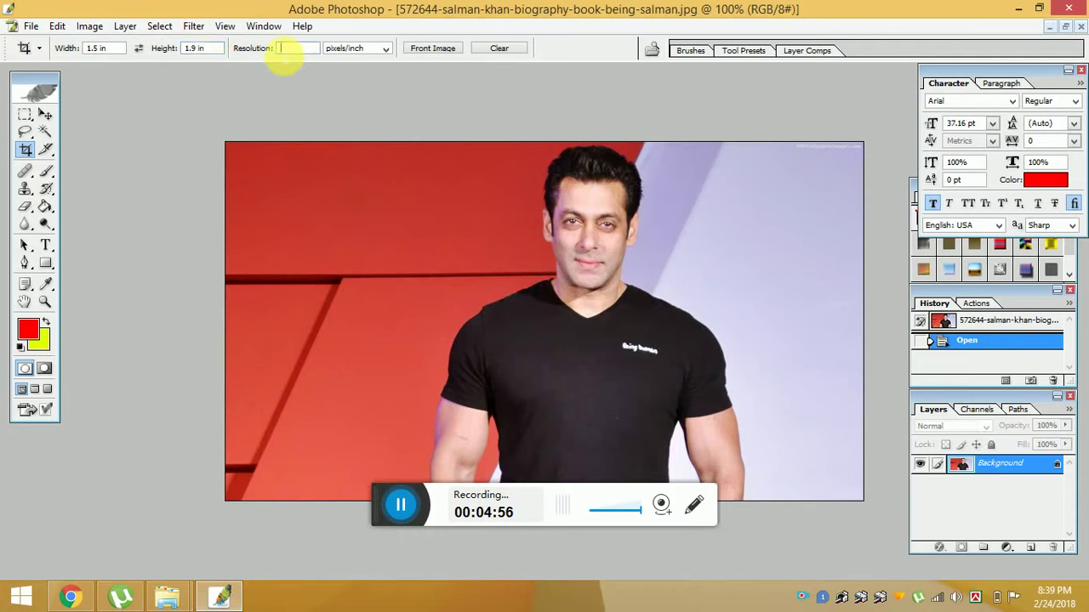
text(300)
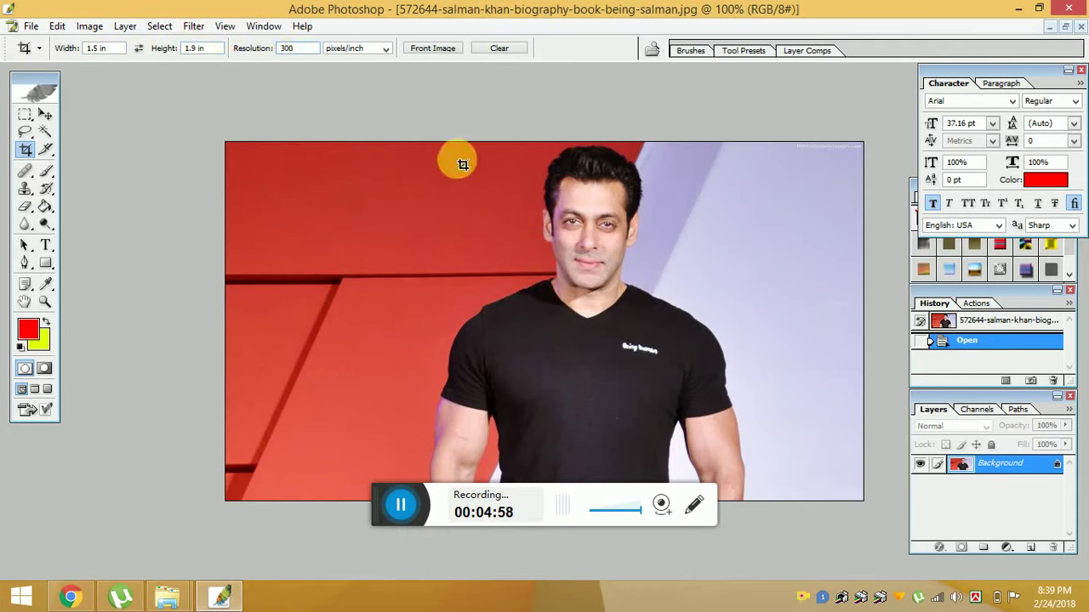
Draw and adjust a crop box centred on the head and shoulders, then apply it
drag(457, 144, 748, 445)
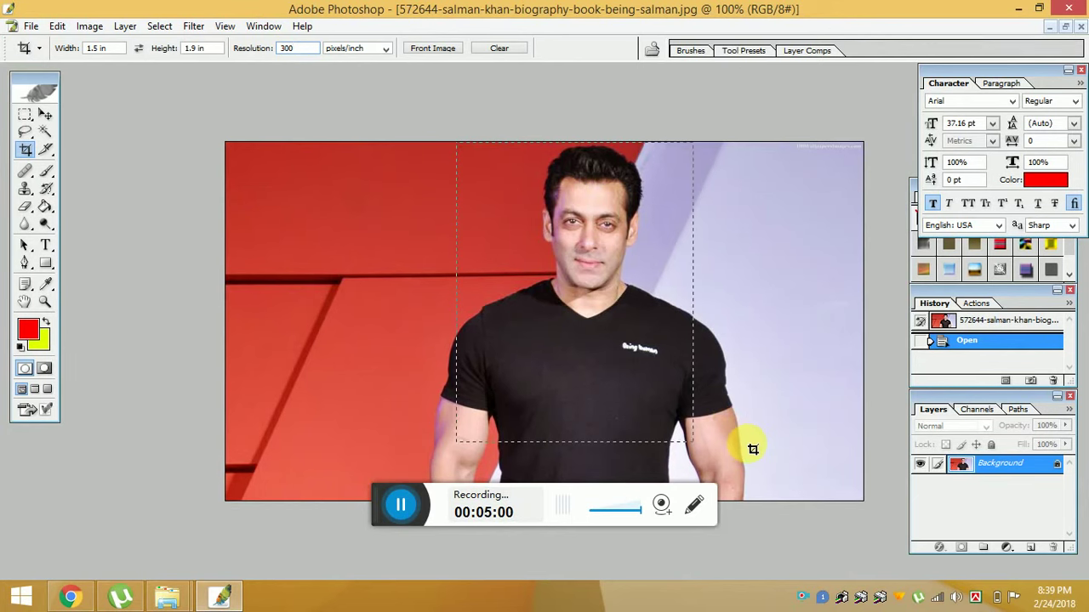
drag(583, 388, 598, 388)
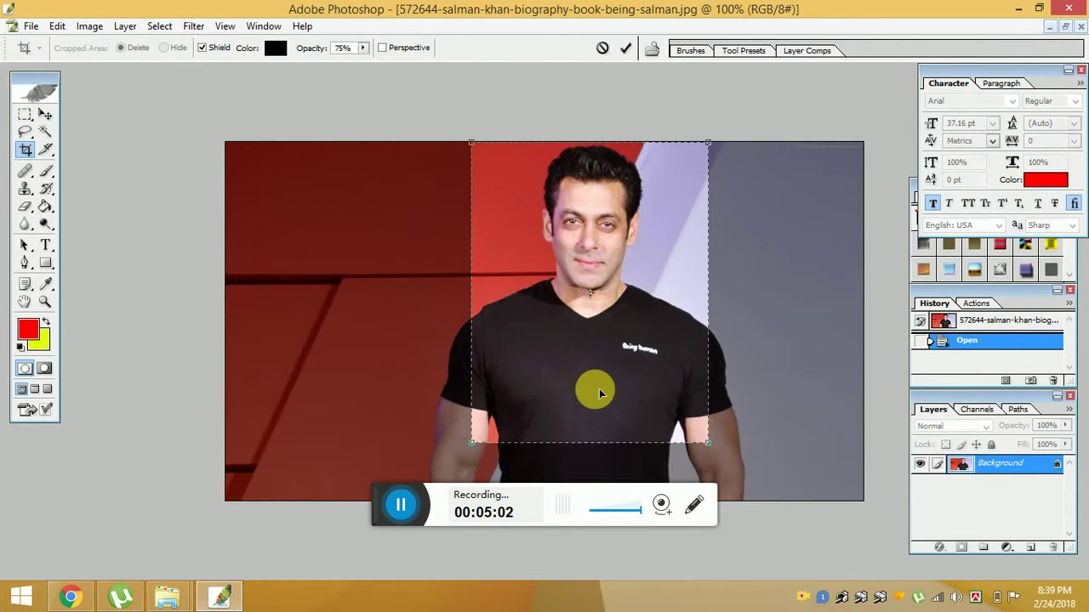
drag(699, 444, 677, 403)
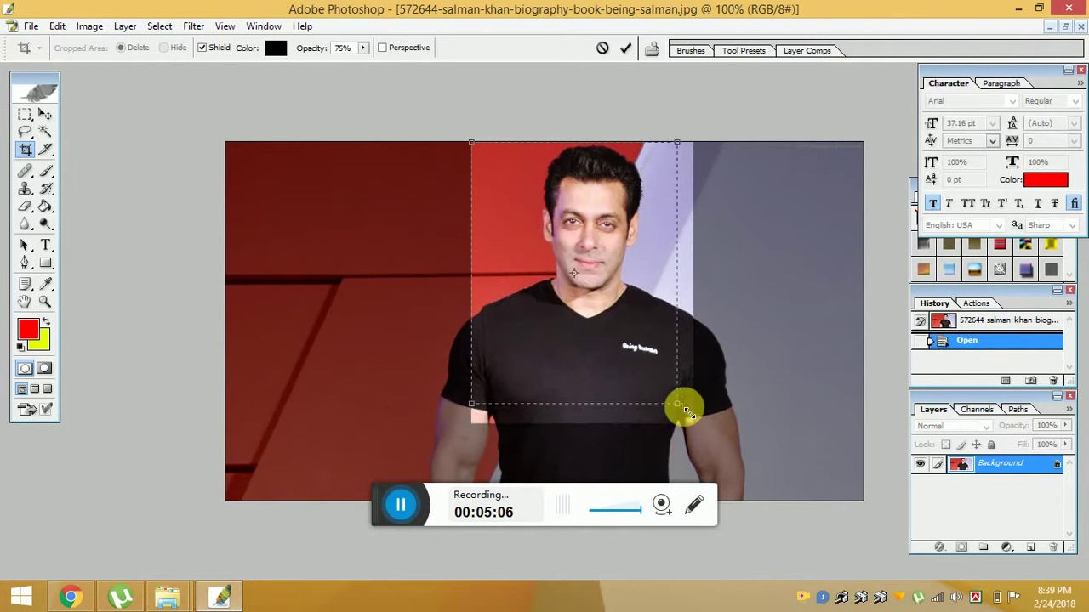
drag(600, 387, 615, 387)
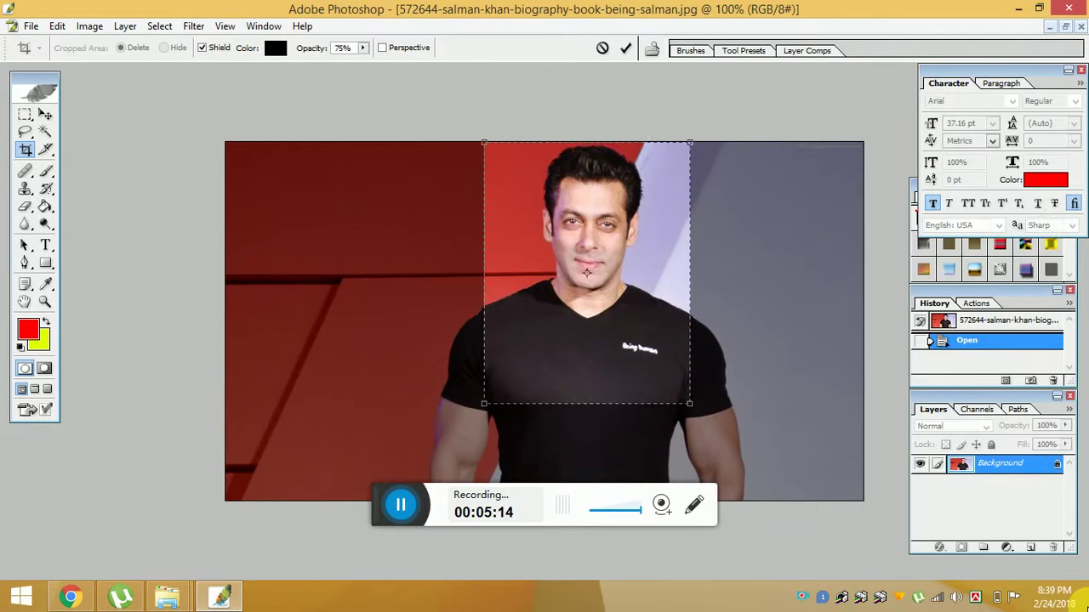
key(Return)
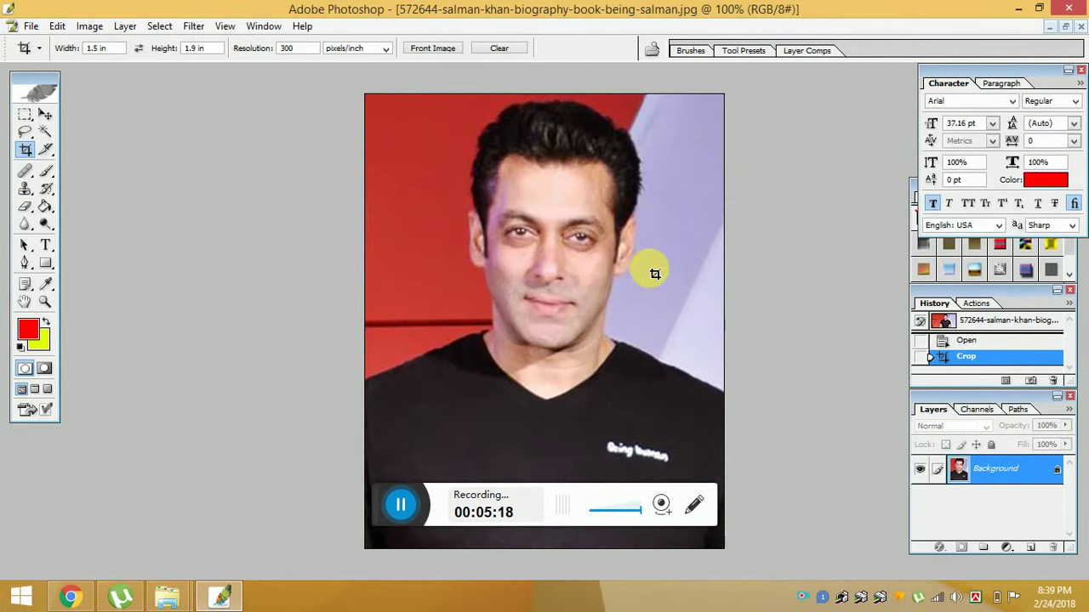
Zoom in and out to inspect the cropped portrait, then select the Pen Tool
scroll(617, 280, down, 1)
scroll(595, 287, up, 2)
scroll(595, 287, up, 2)
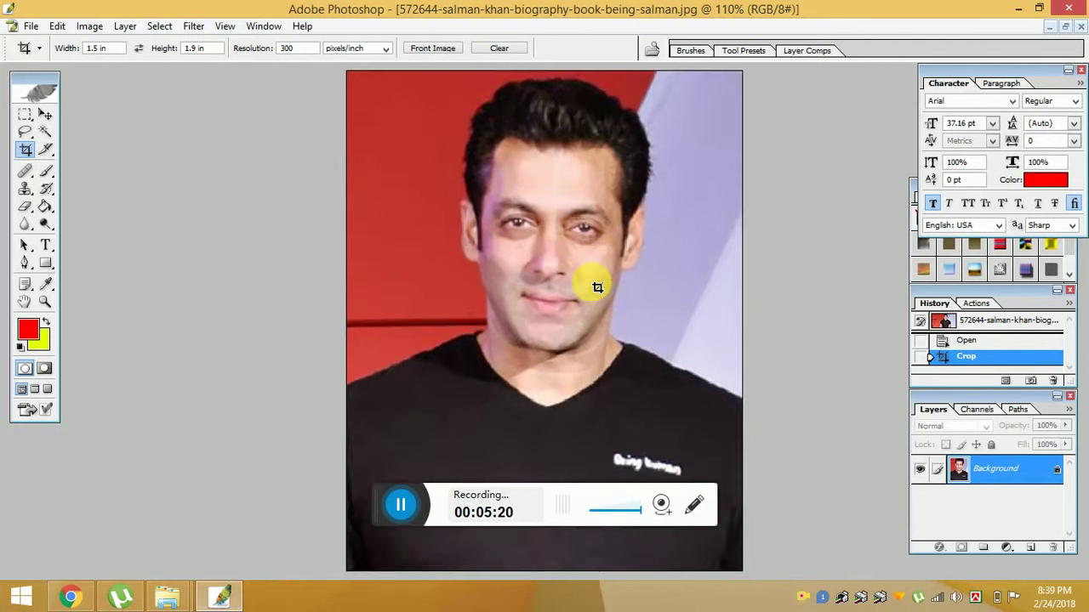
scroll(595, 285, down, 3)
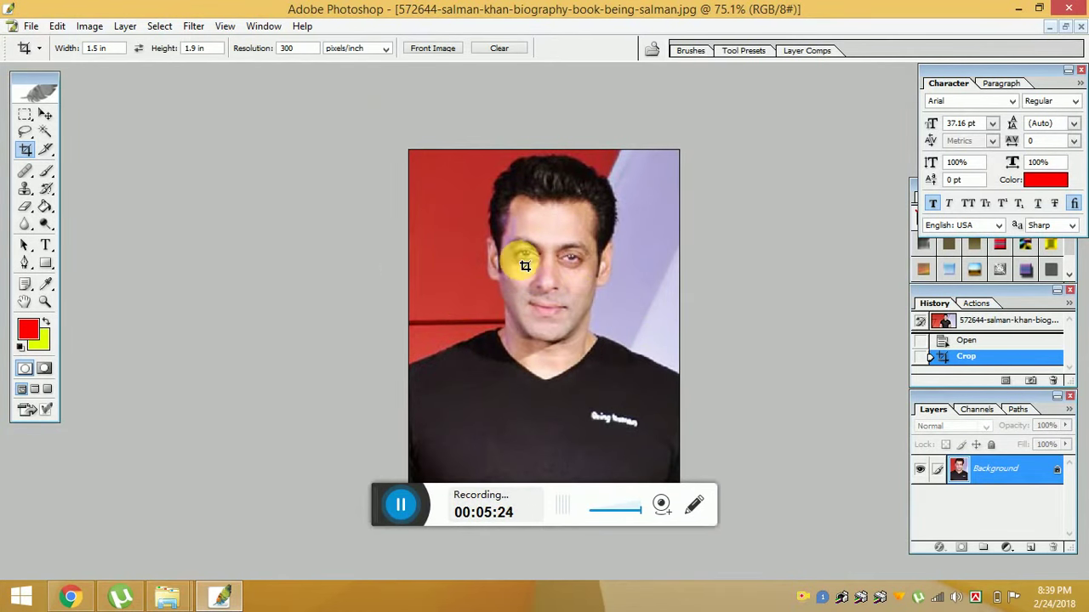
scroll(518, 255, down, 2)
scroll(537, 263, up, 2)
scroll(539, 265, up, 2)
scroll(539, 265, down, 2)
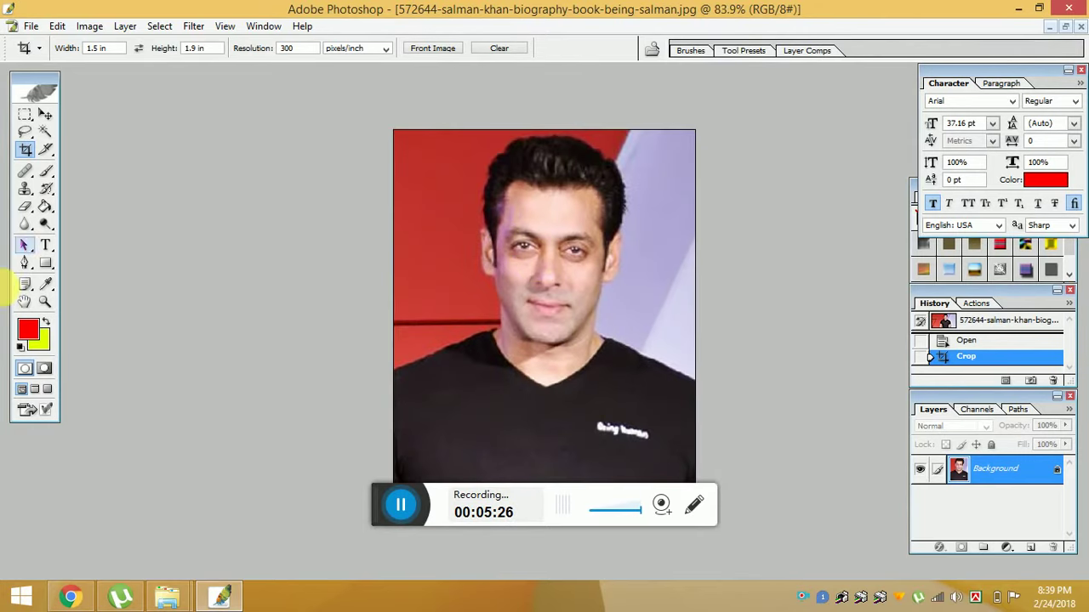
click(33, 268)
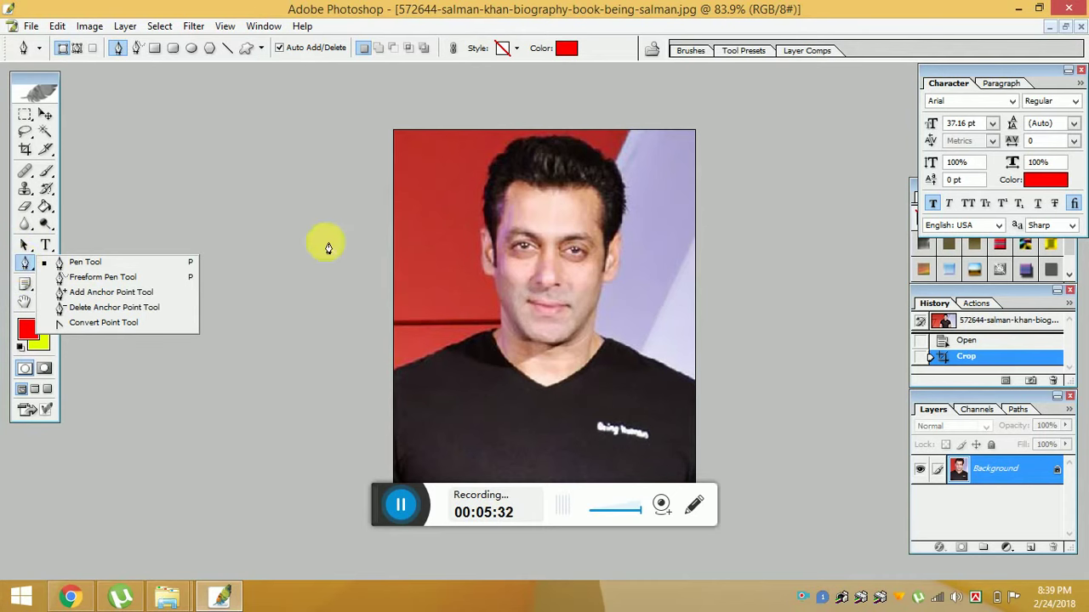
Place the first Pen anchors at the left shoulder edge, undoing a stray point
click(393, 372)
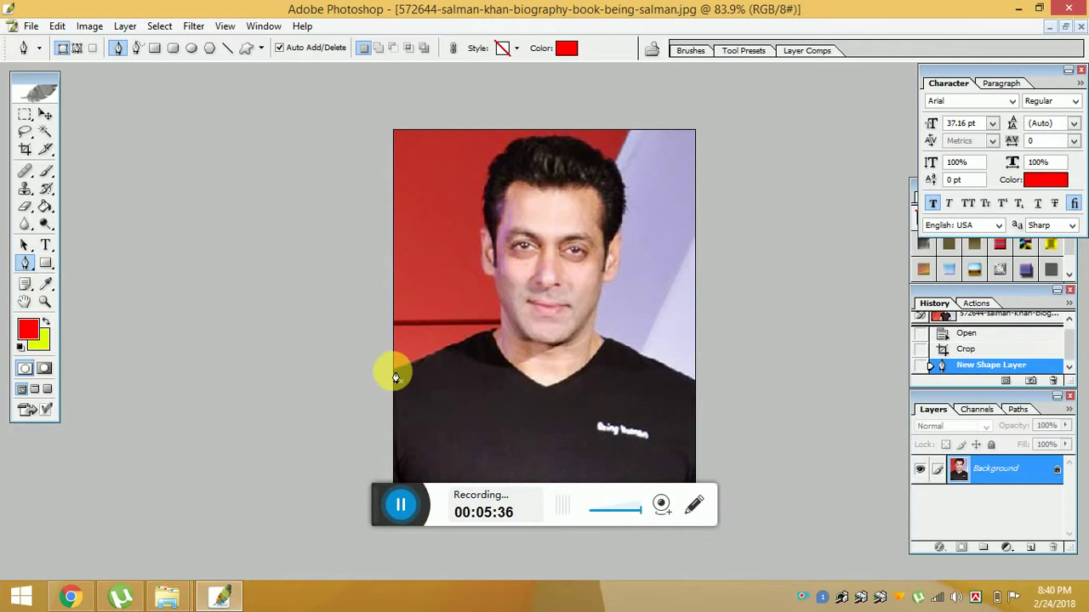
click(456, 342)
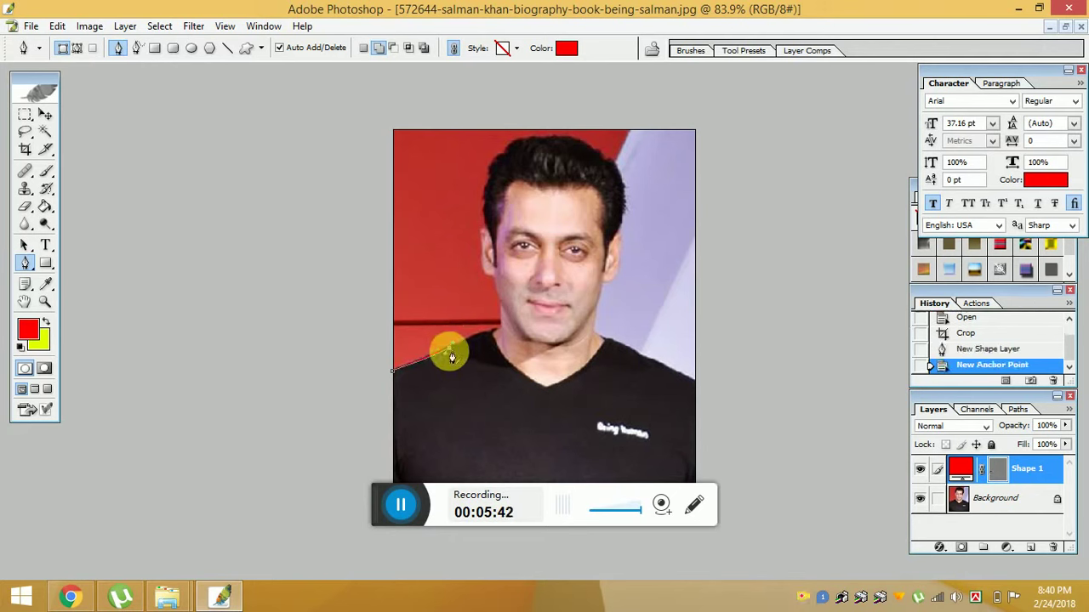
key(ctrl+z)
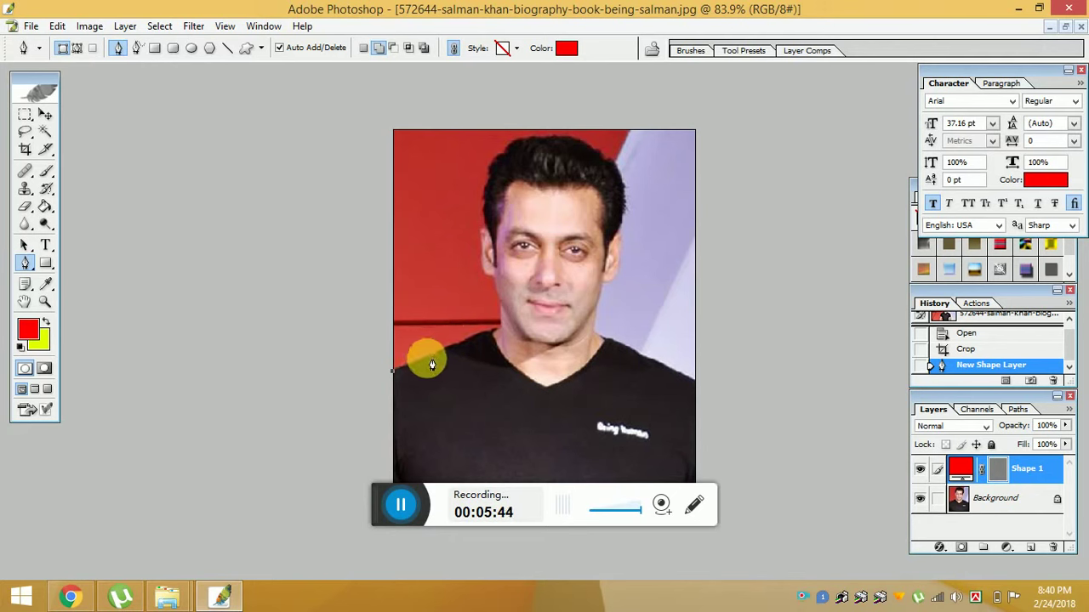
click(436, 361)
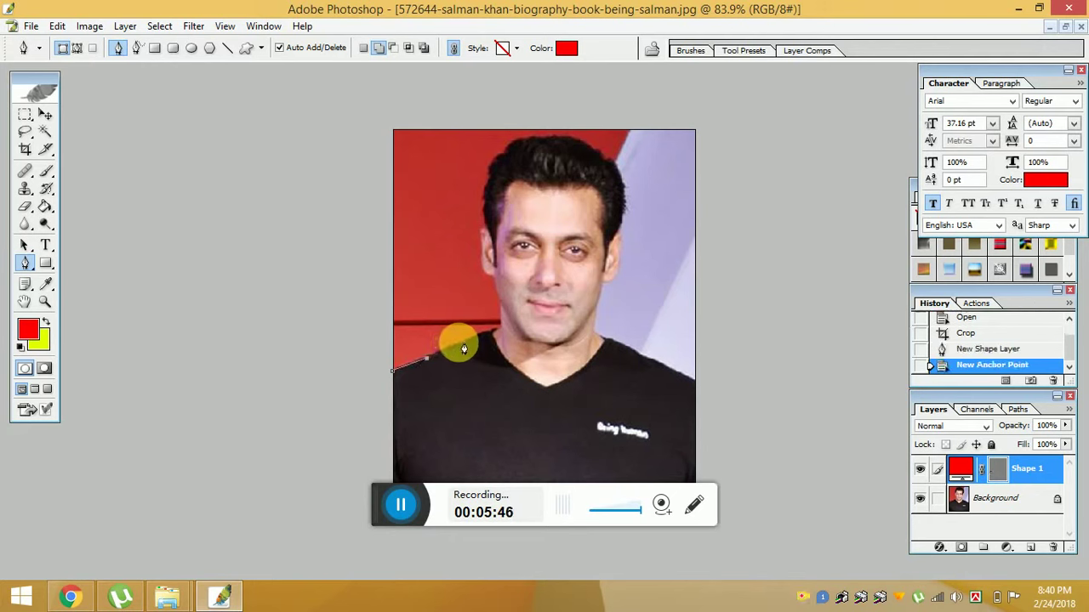
click(460, 344)
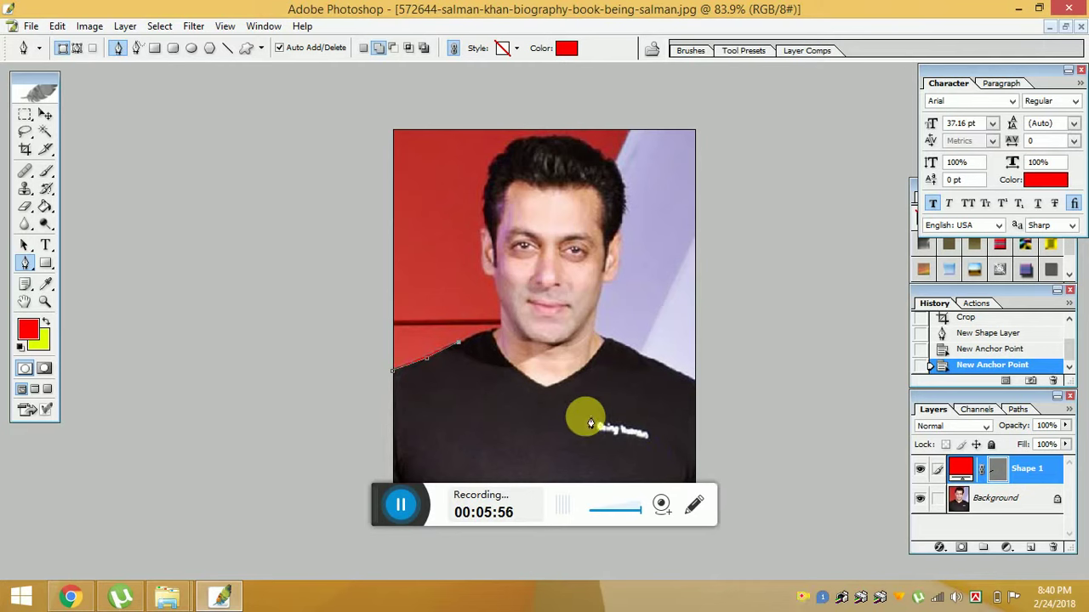
Zoom in and extend the outline along the shoulder to the base of the neck
alt+scroll(553, 382, up, 1)
alt+scroll(553, 383, up, 1)
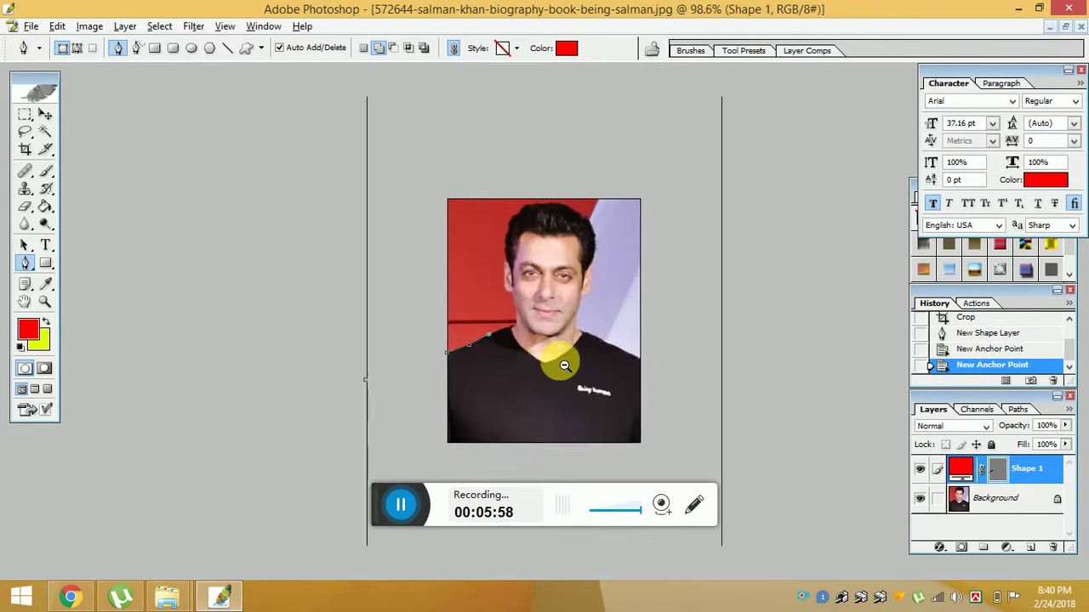
alt+scroll(561, 365, up, 3)
key(alt+space)
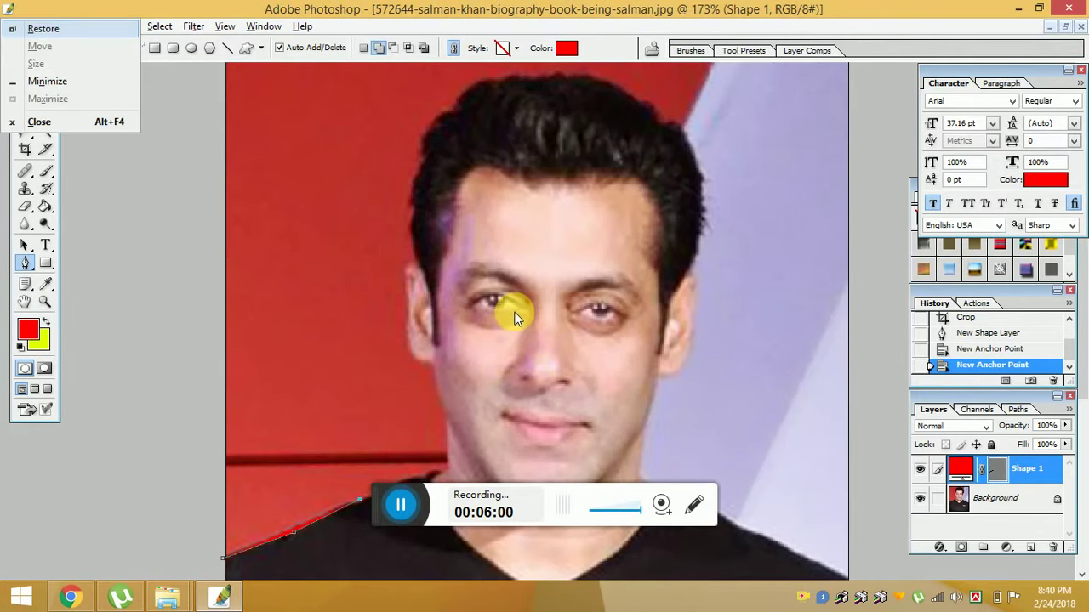
click(513, 312)
key(ctrl+z)
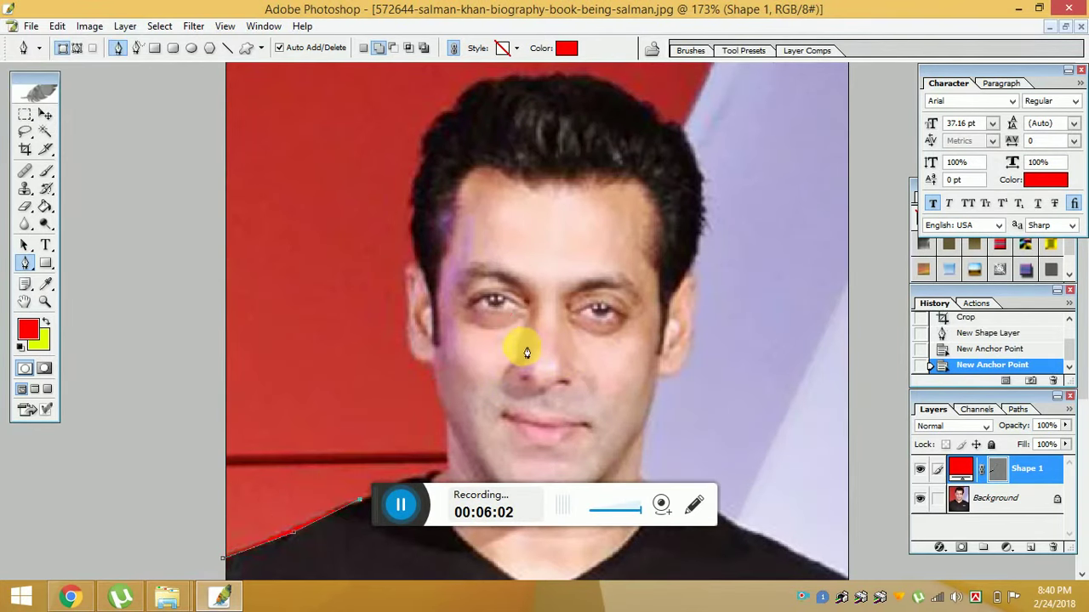
drag(499, 382, 548, 283)
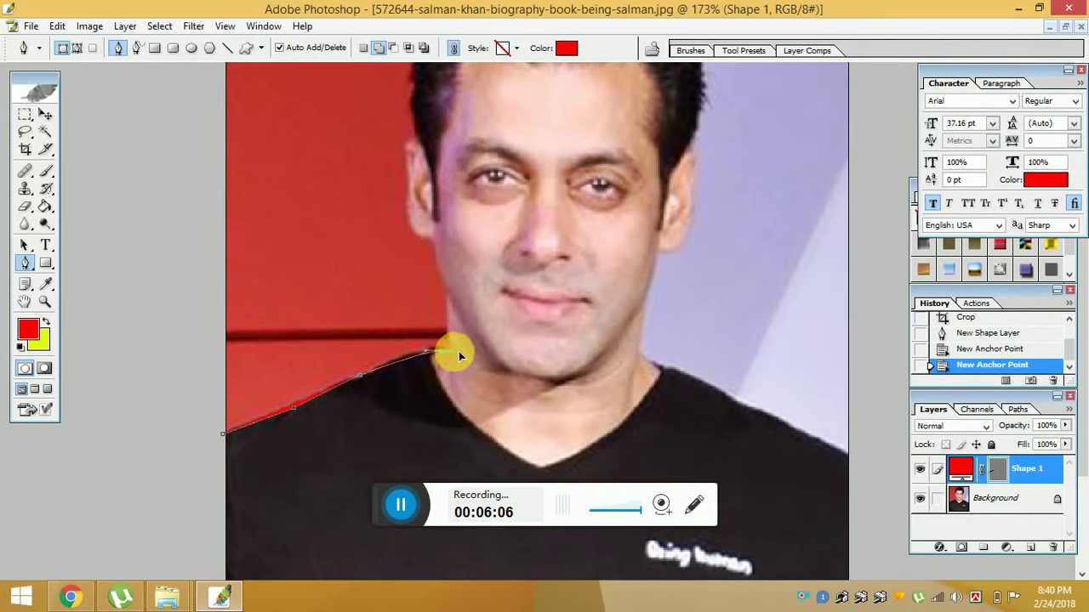
click(424, 352)
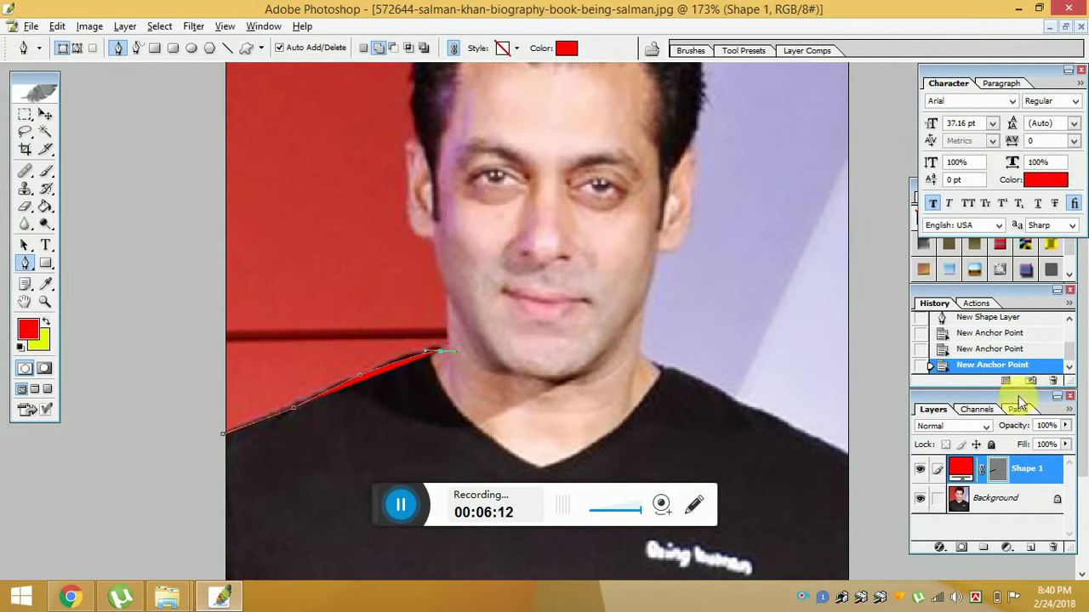
Set Shape 1 opacity to 5% and trace the outline up the neck to the jaw
click(1065, 426)
drag(1025, 442, 452, 355)
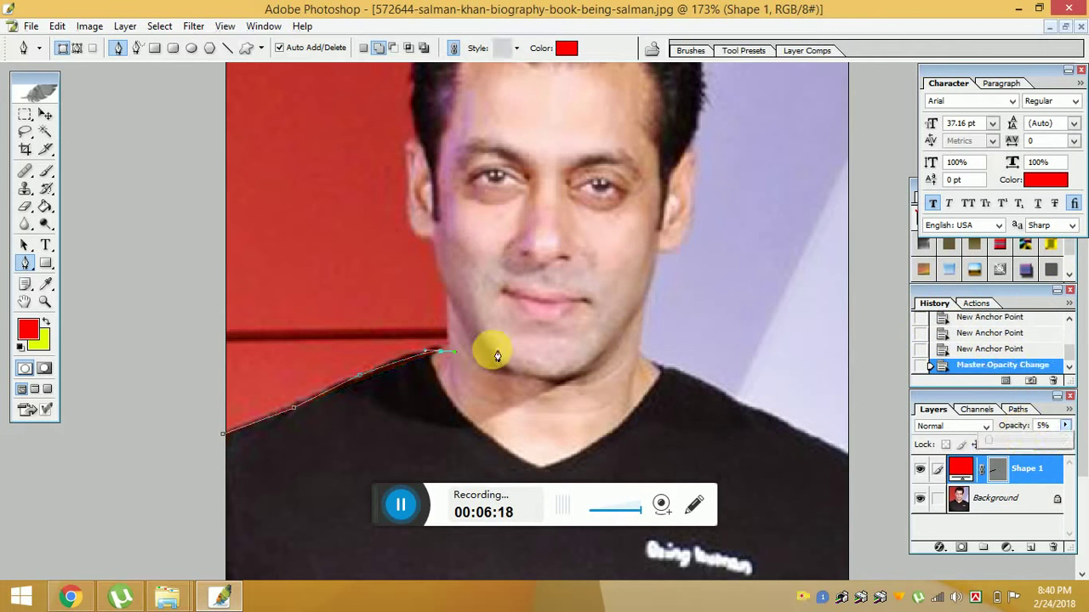
click(451, 355)
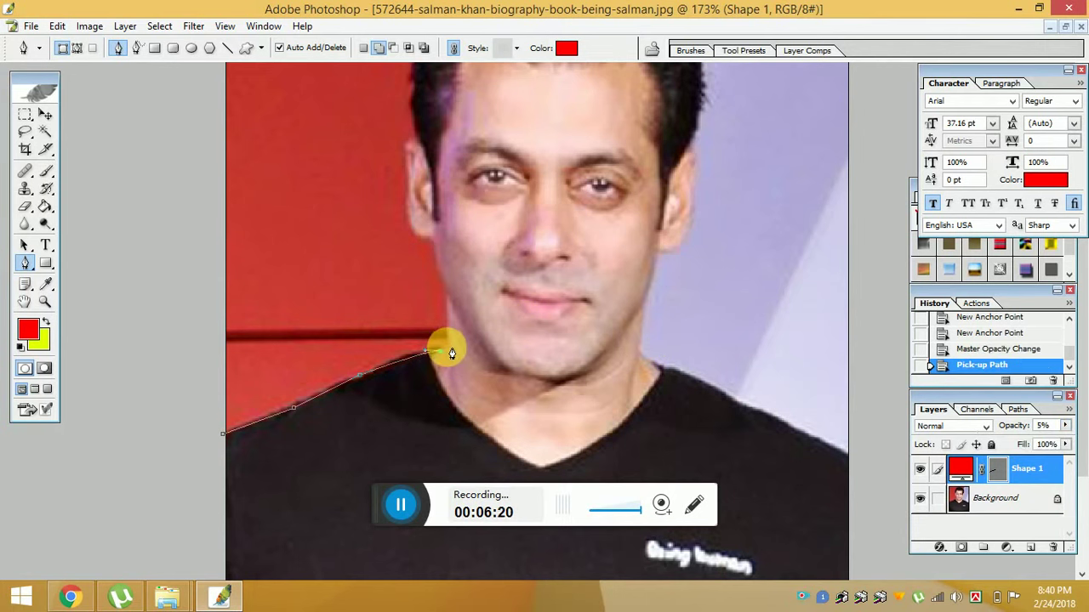
click(444, 348)
click(448, 299)
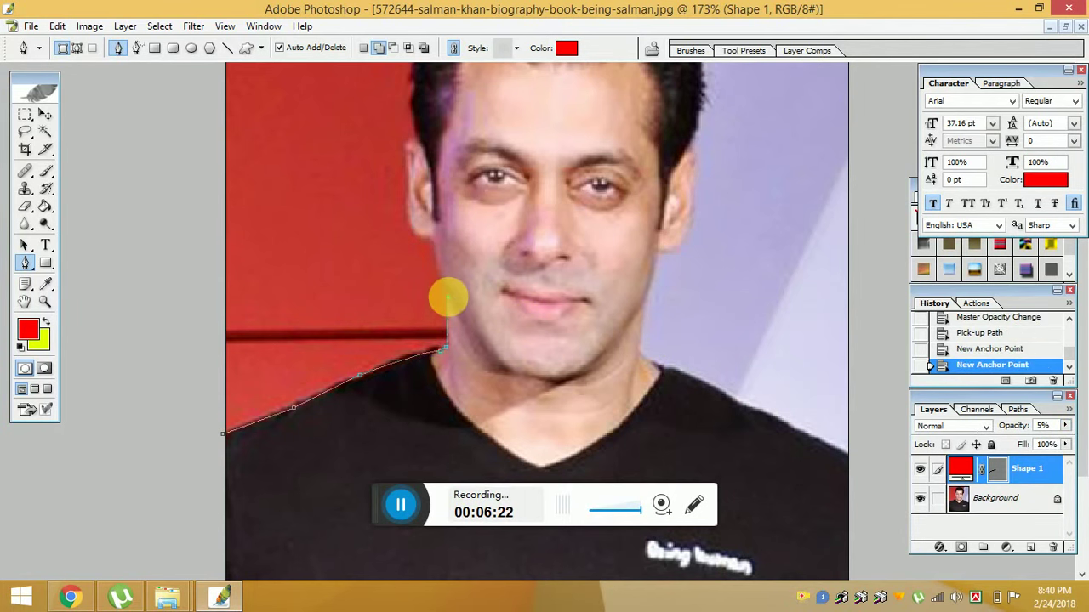
scroll(481, 289, up, 3)
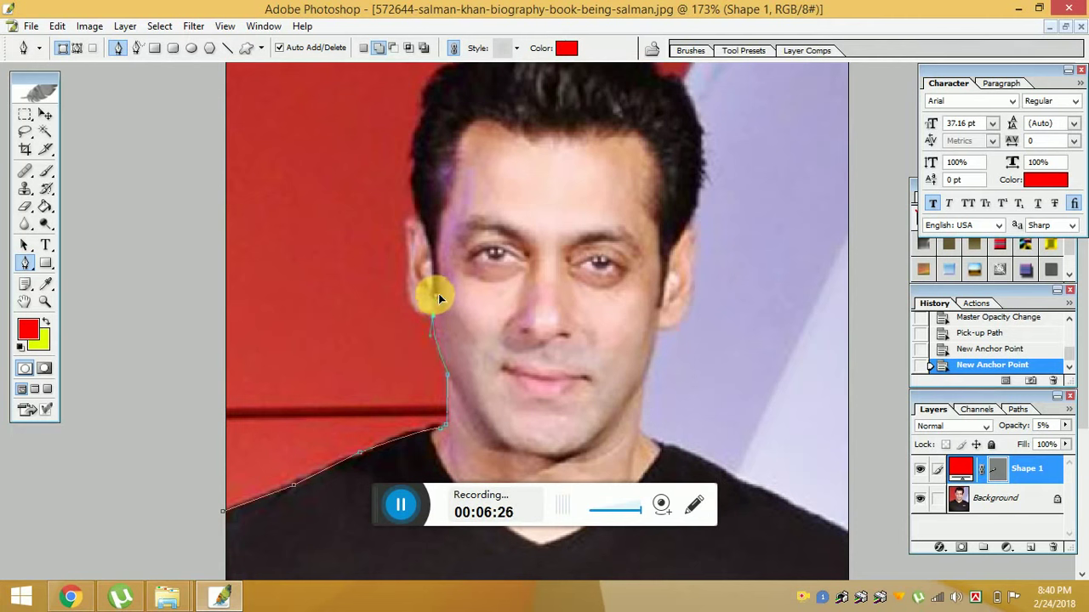
click(434, 314)
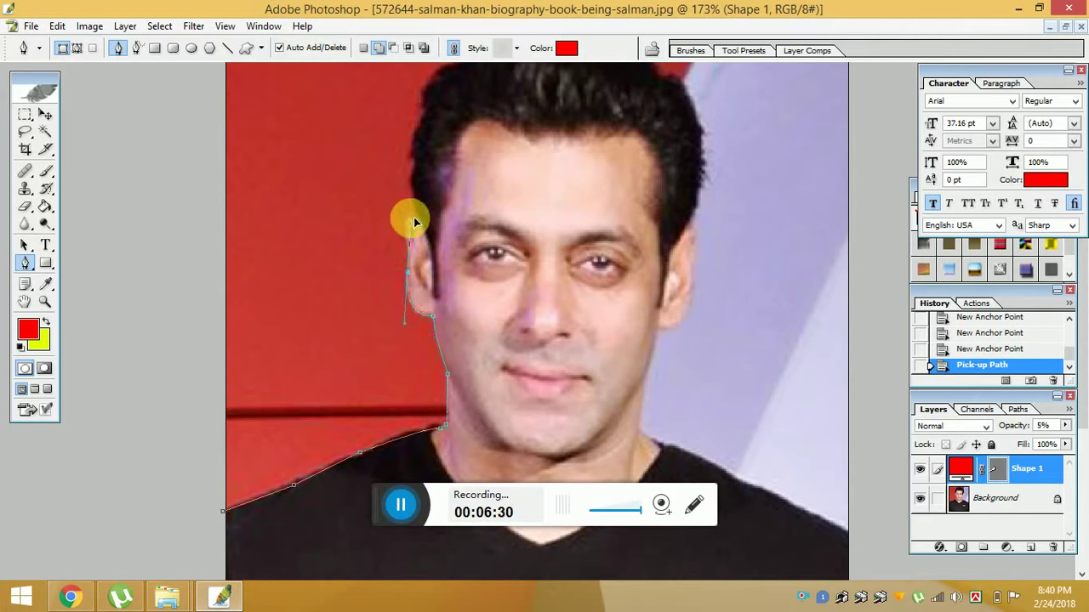
Continue the outline around the ear and up the side of the head to the hairline
drag(414, 217, 421, 221)
click(417, 224)
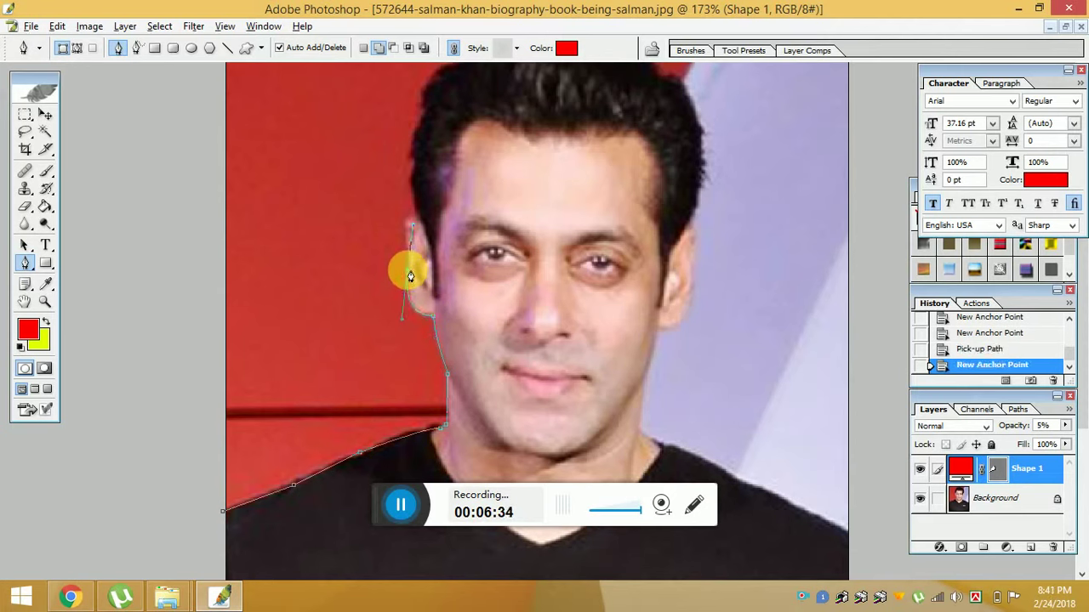
click(406, 256)
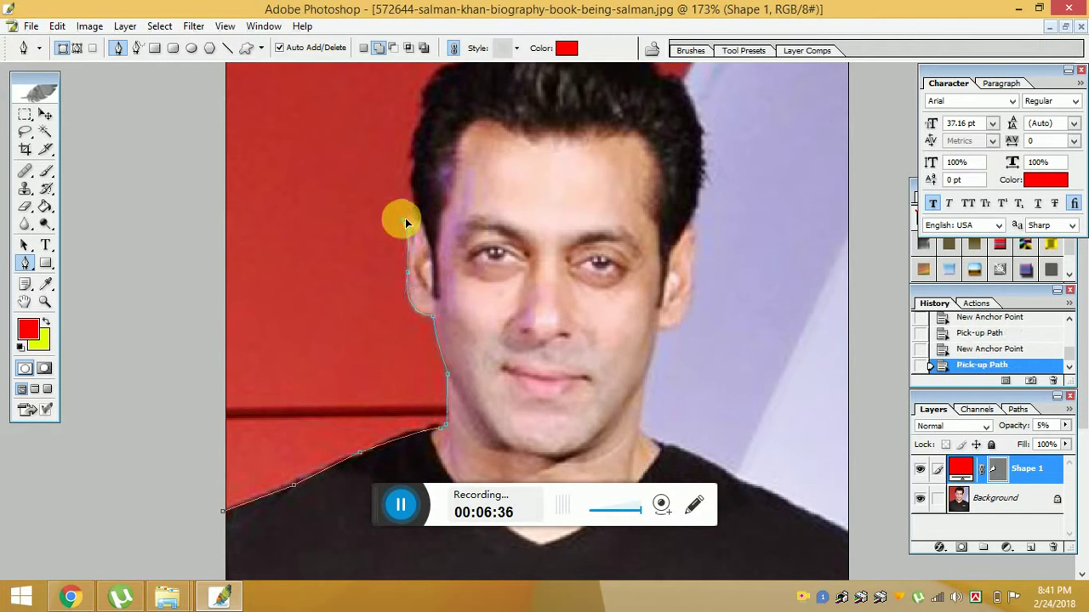
click(408, 228)
click(408, 232)
click(419, 223)
click(418, 223)
scroll(466, 189, up, 2)
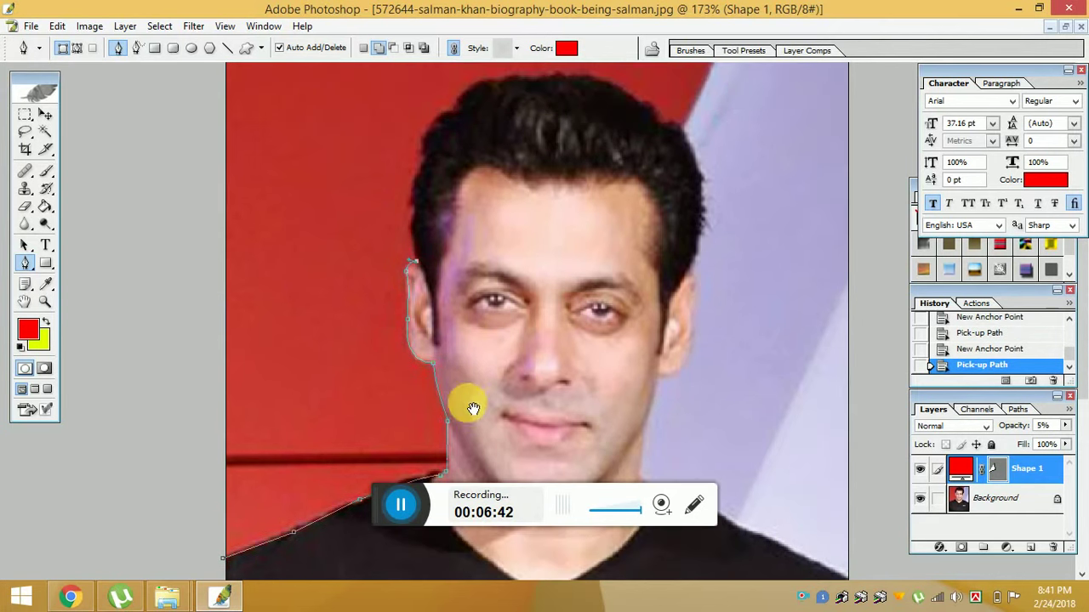
click(419, 203)
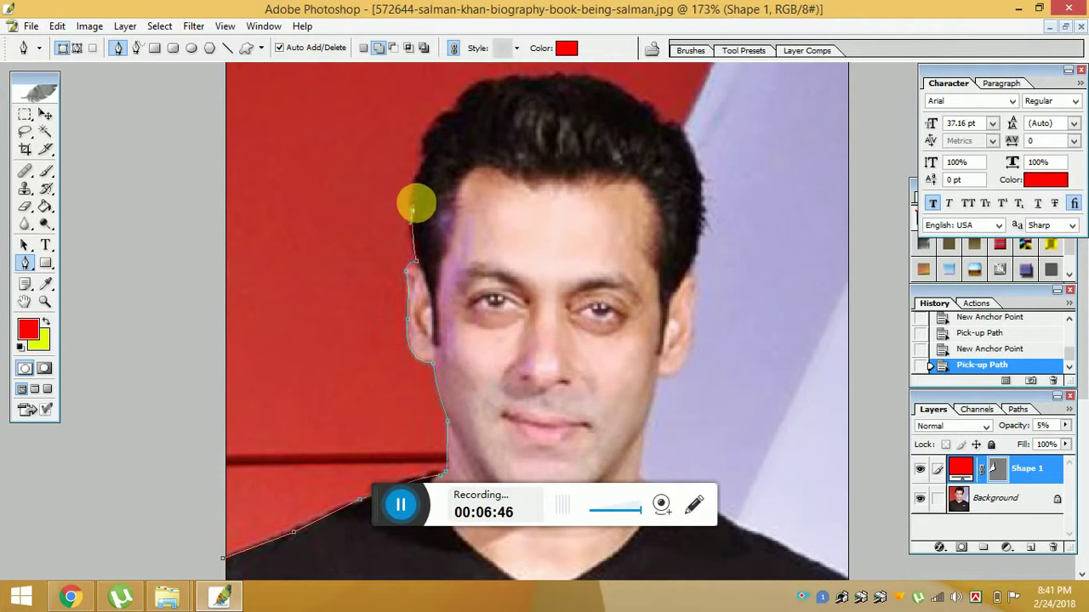
click(416, 196)
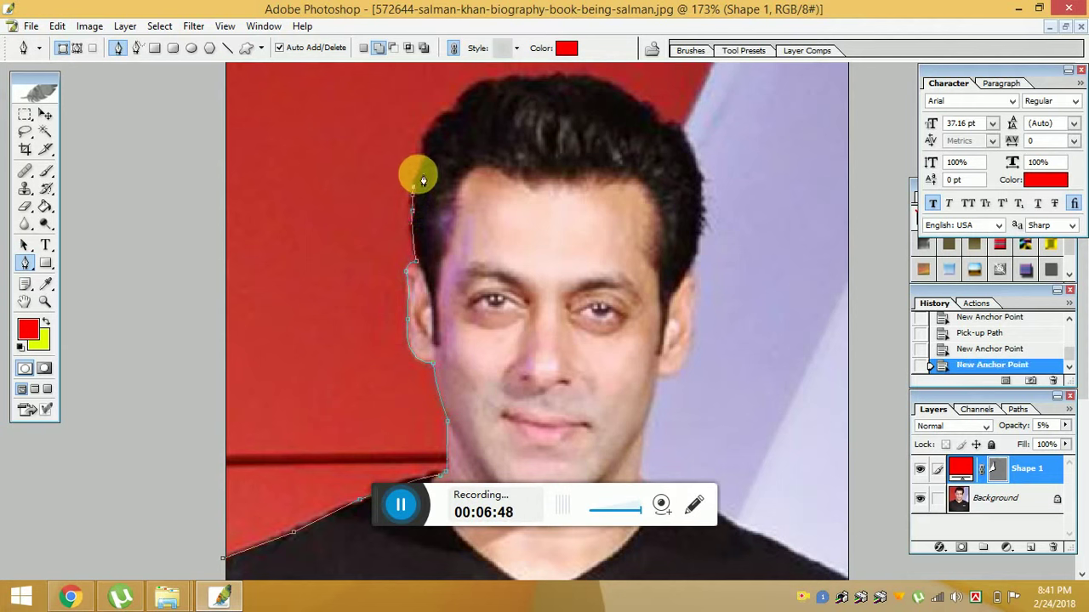
click(425, 166)
click(422, 140)
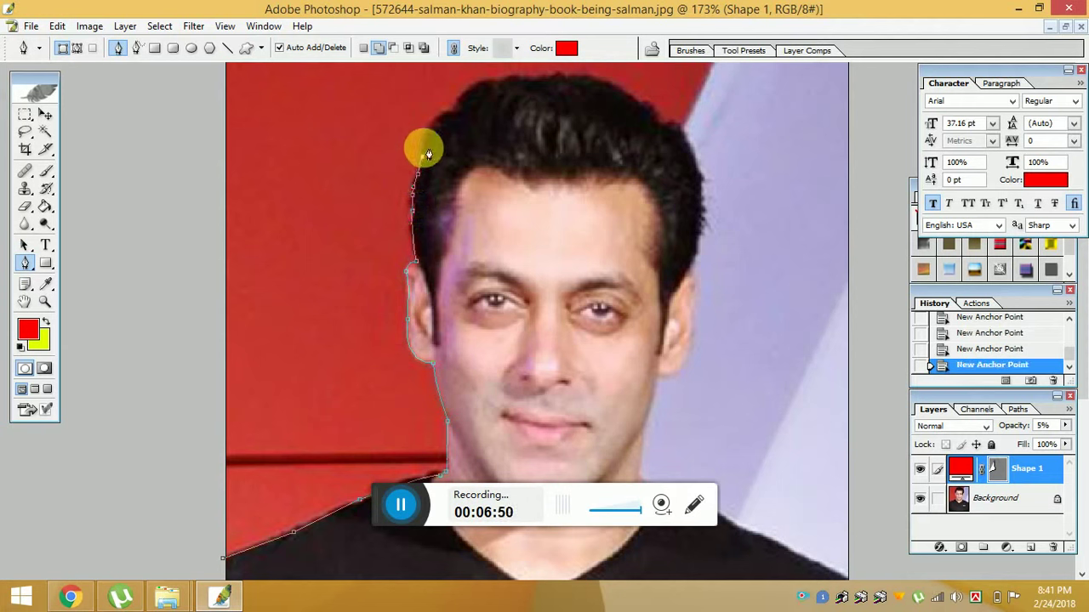
Trace the outline over the top of the hair to its right edge
click(450, 110)
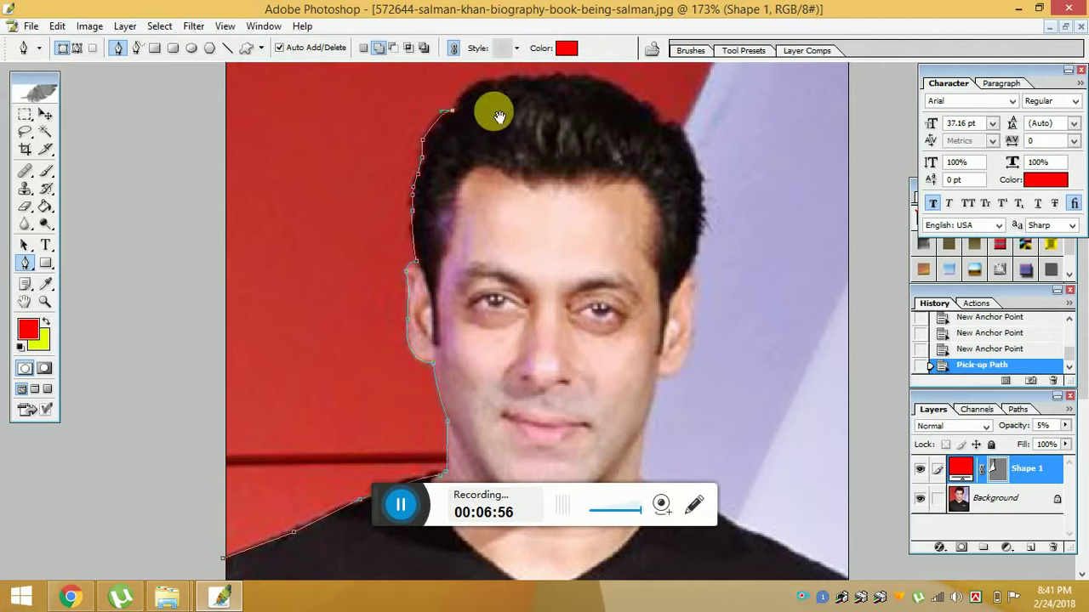
mouse_move(501, 79)
mouse_down()
mouse_move(537, 92)
mouse_move(513, 85)
mouse_up()
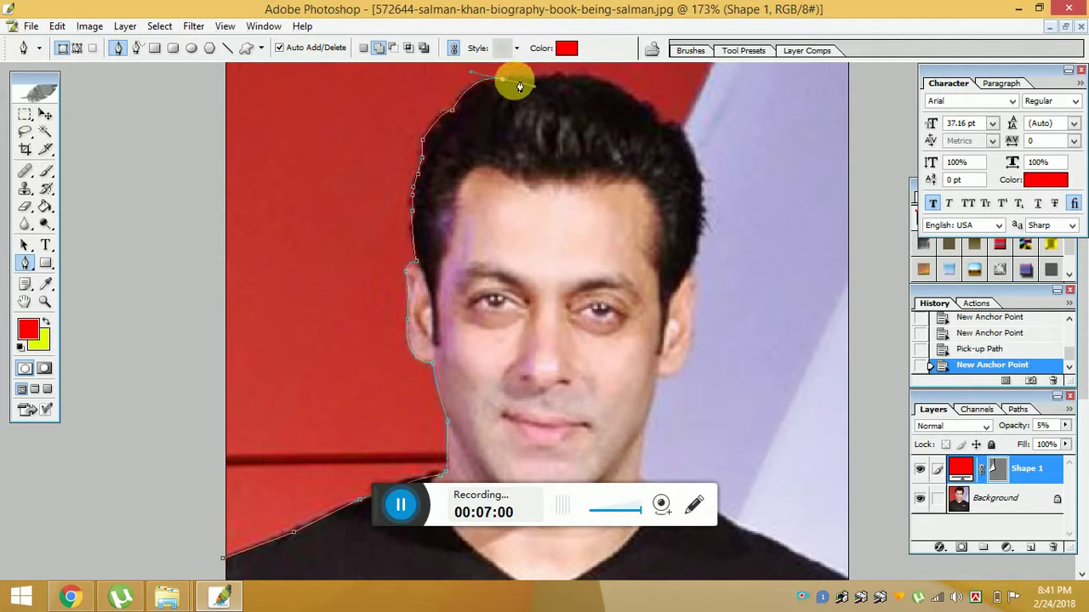
click(502, 82)
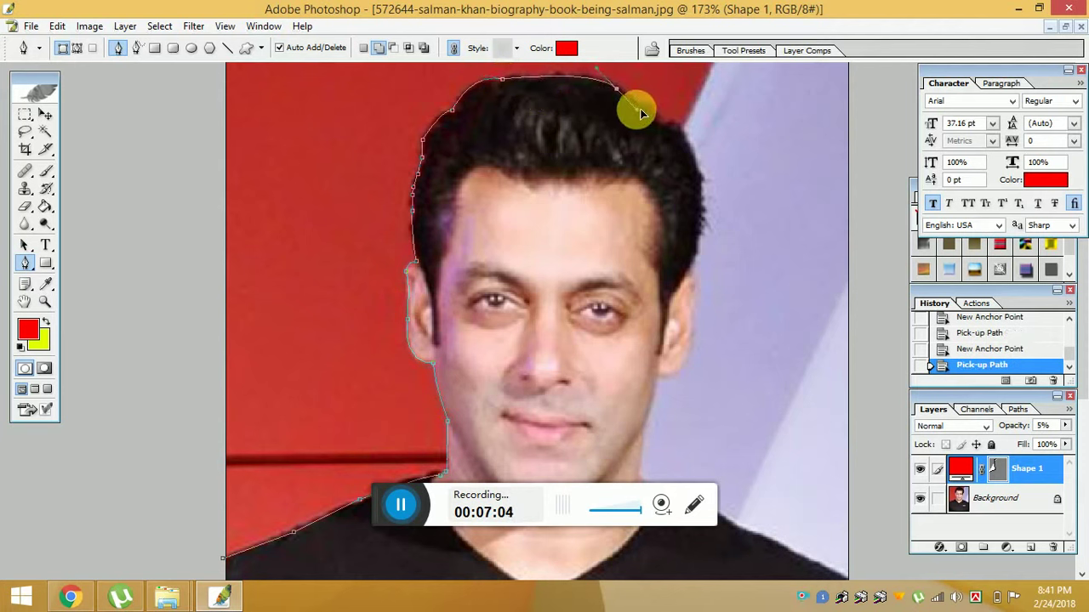
drag(621, 92, 635, 107)
click(617, 90)
click(642, 104)
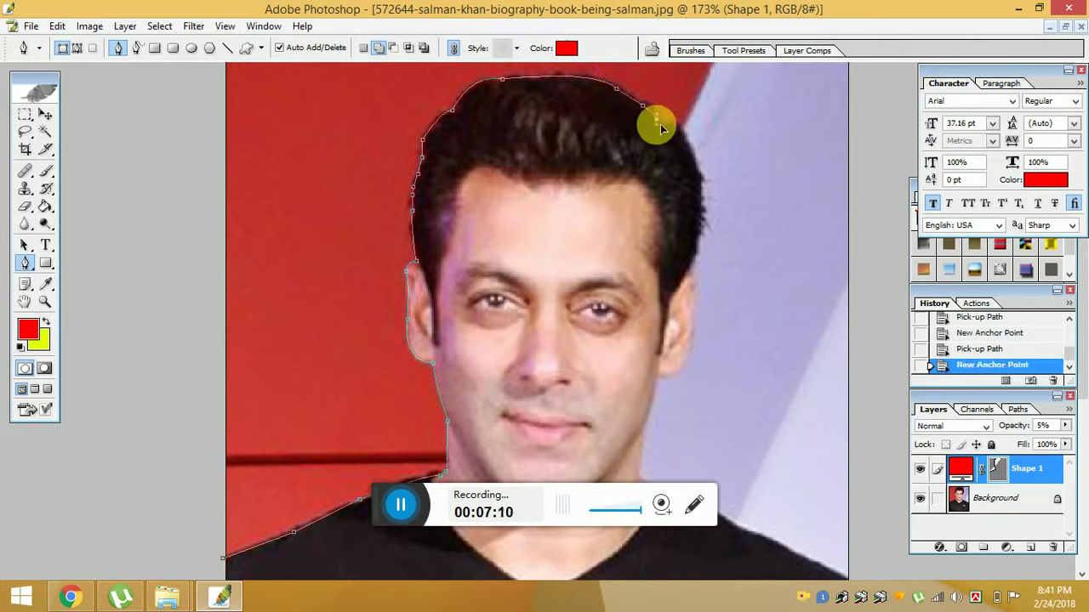
click(660, 121)
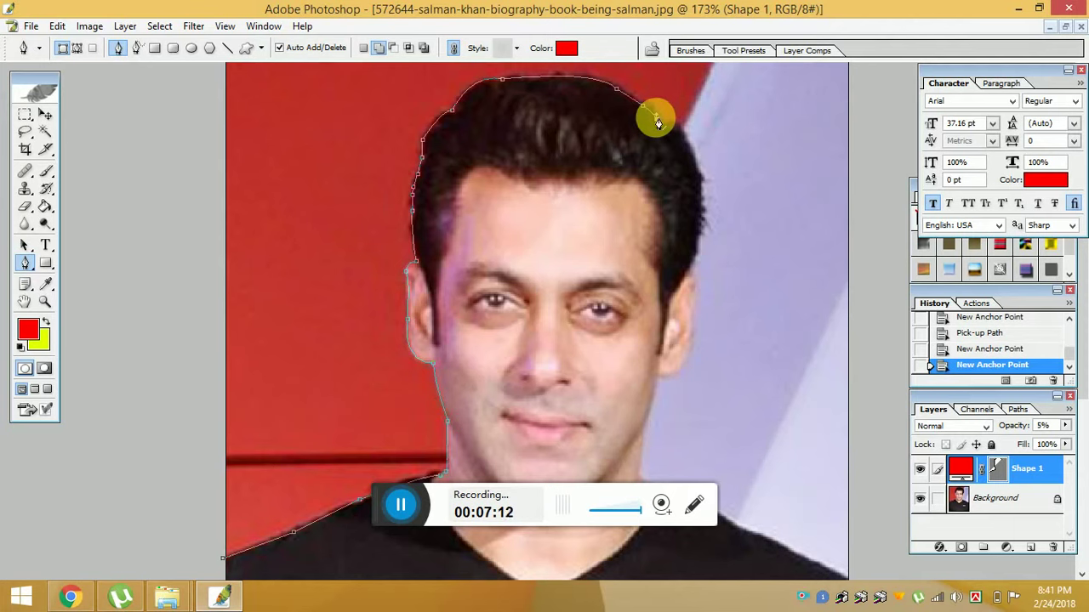
click(656, 118)
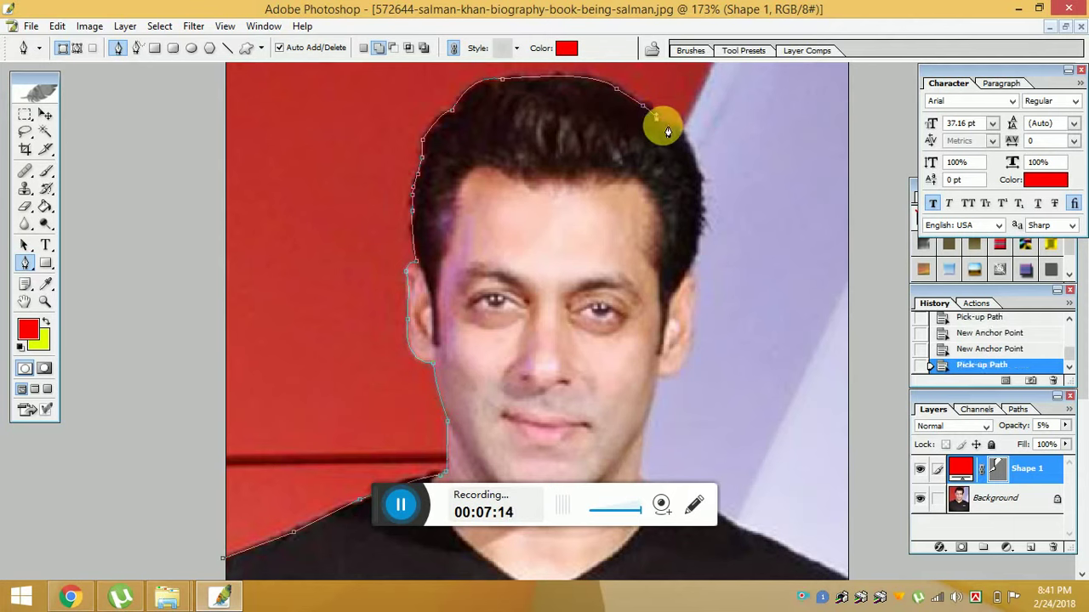
click(678, 129)
click(679, 126)
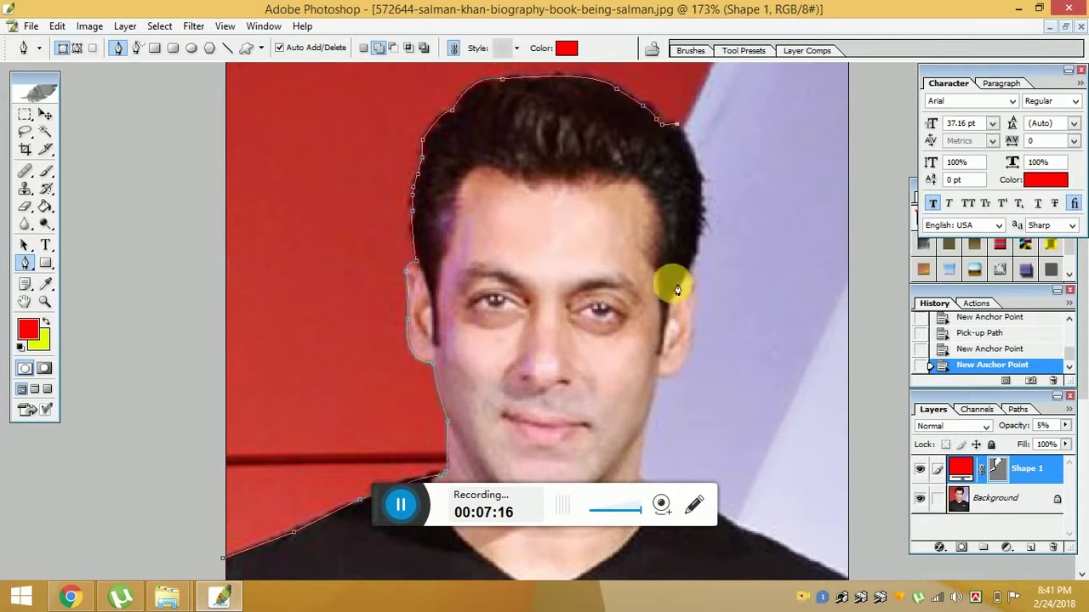
Carry the outline down the right side of the hair past the right ear
drag(685, 276, 641, 343)
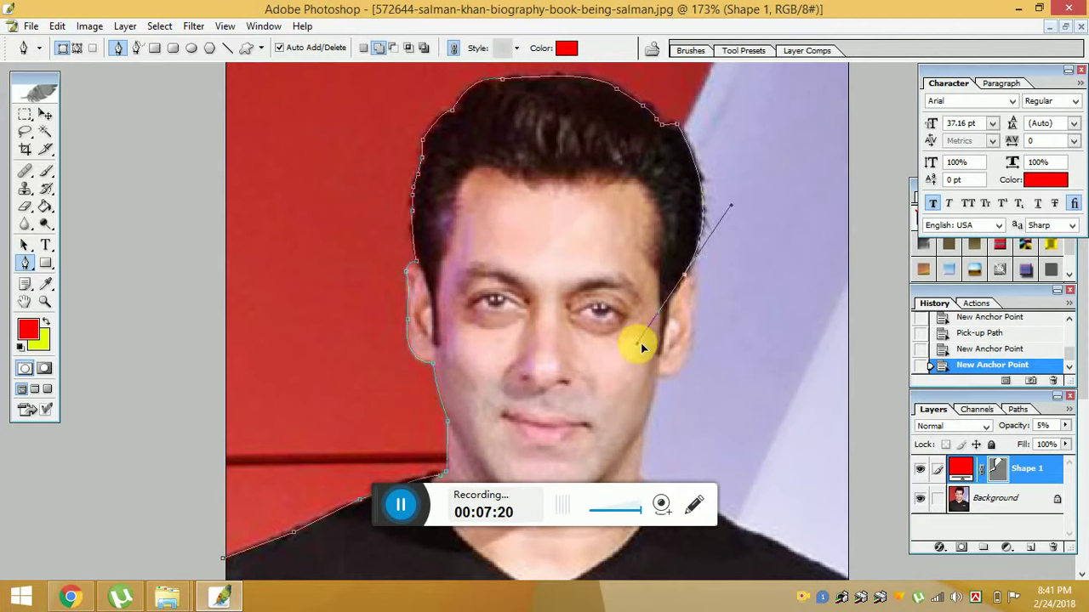
click(686, 282)
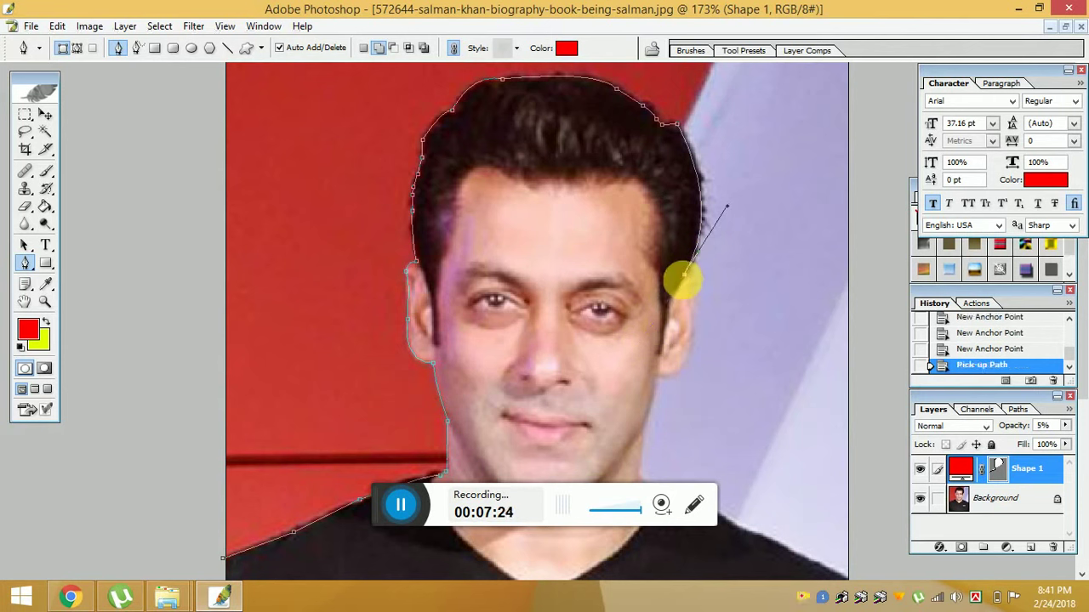
click(686, 276)
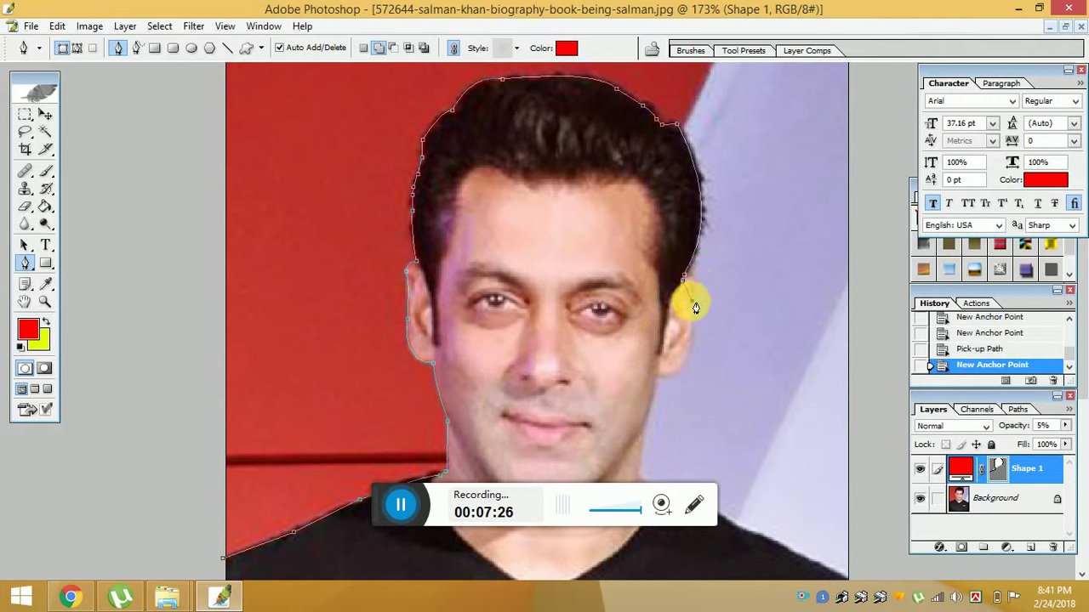
drag(695, 308, 688, 315)
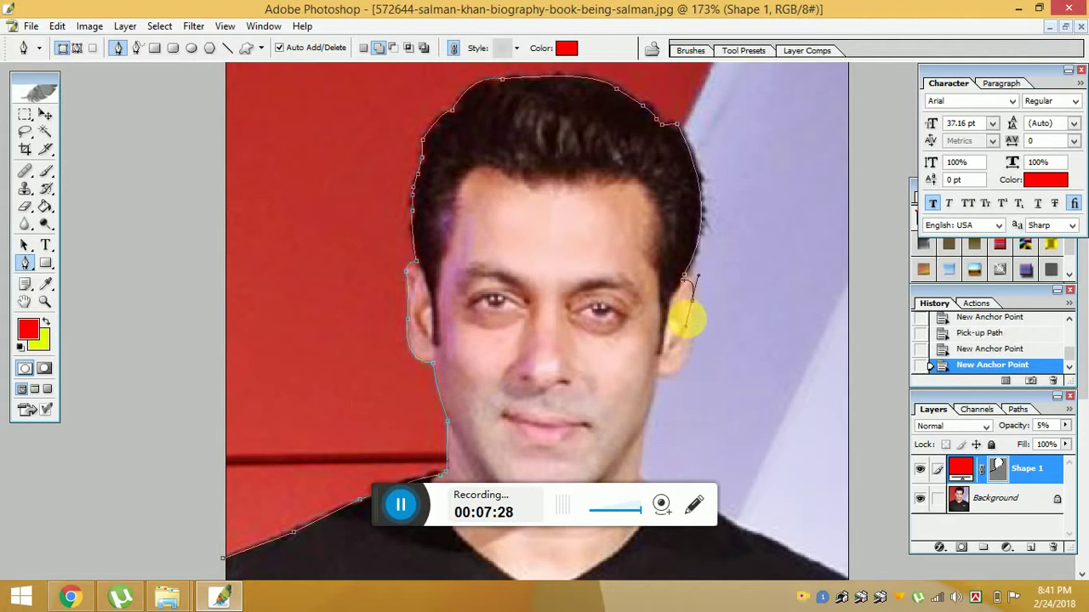
click(692, 299)
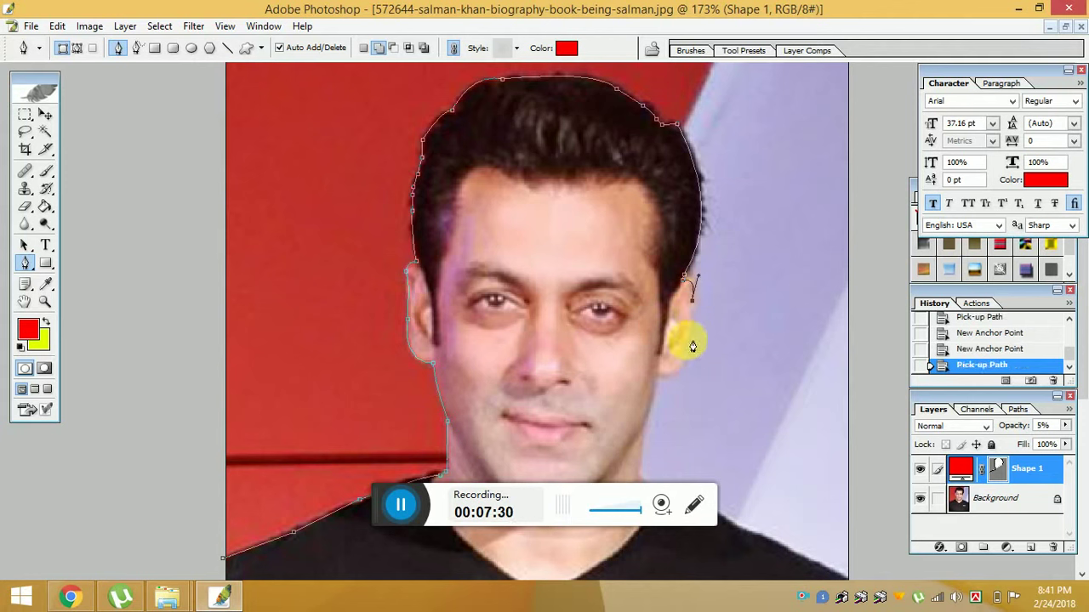
click(691, 337)
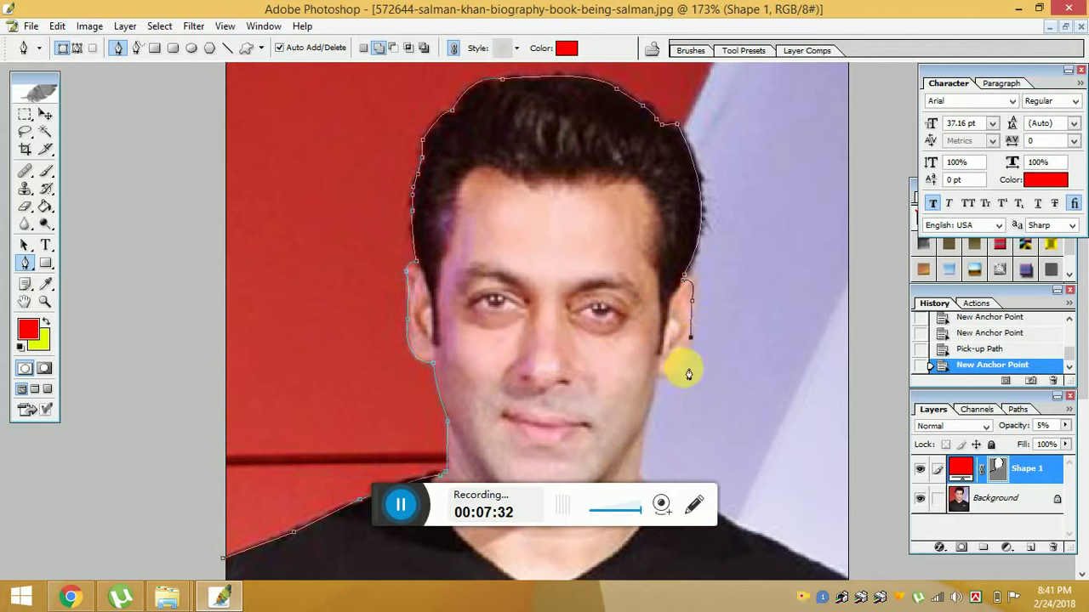
click(680, 367)
click(681, 365)
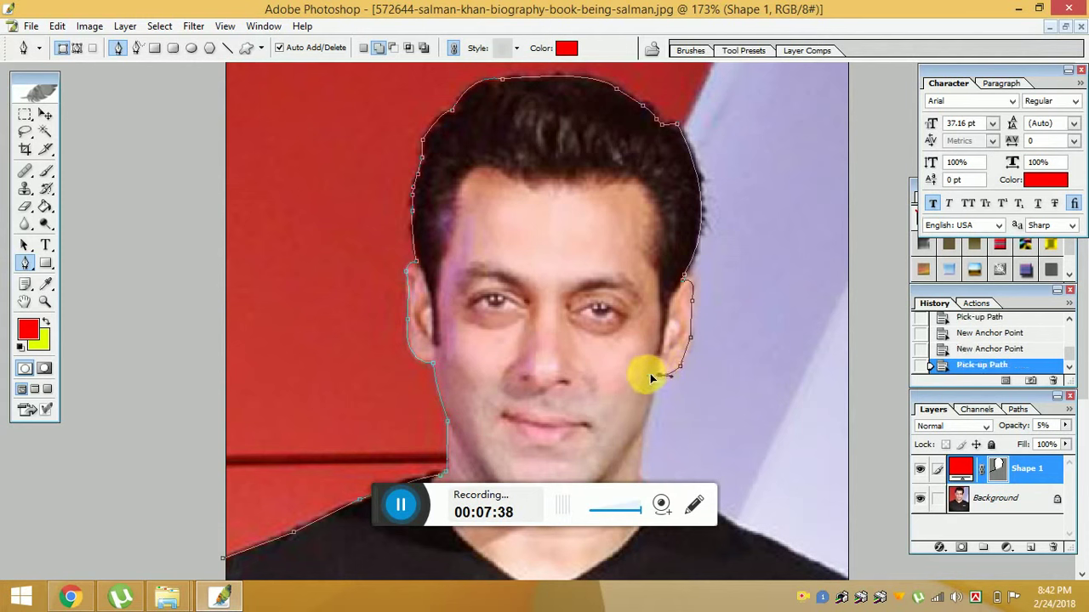
Trace the outline below the right ear, along the jaw and down the neck
click(658, 378)
click(660, 379)
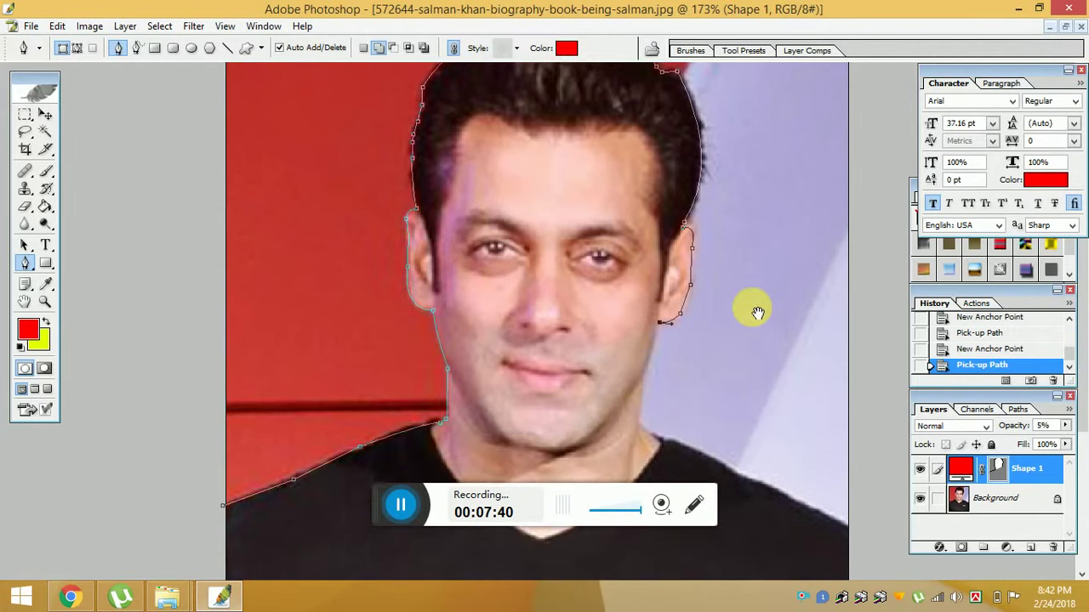
scroll(740, 340, down, 2)
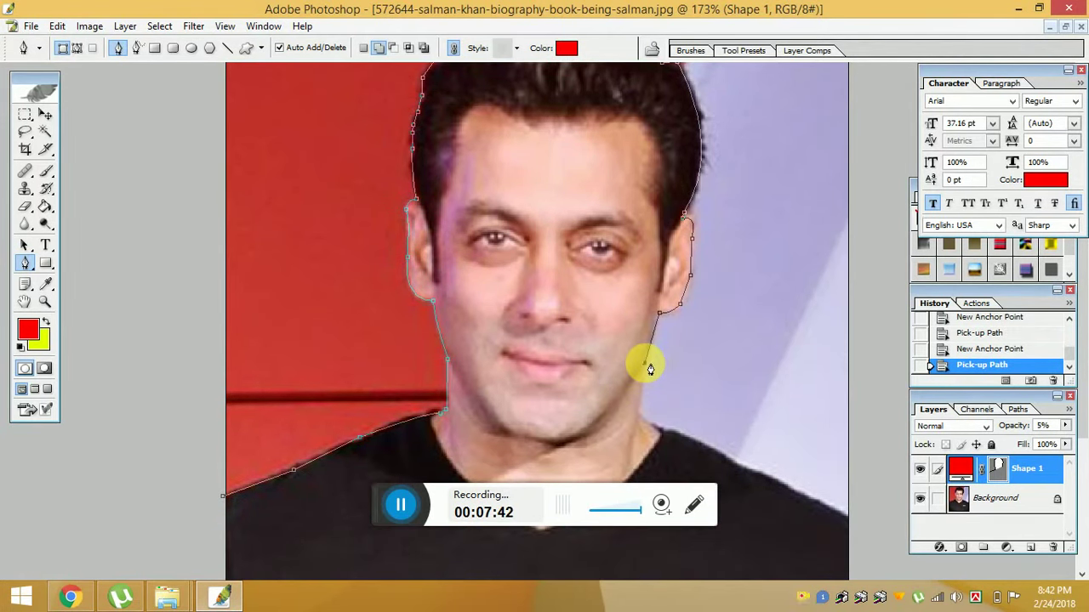
click(645, 361)
click(653, 342)
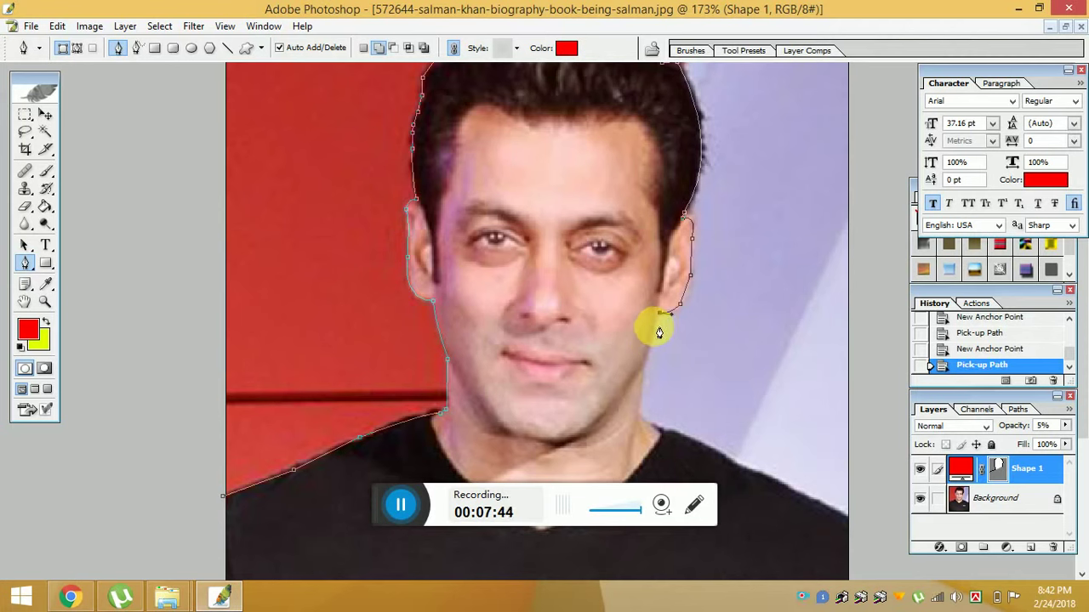
click(655, 325)
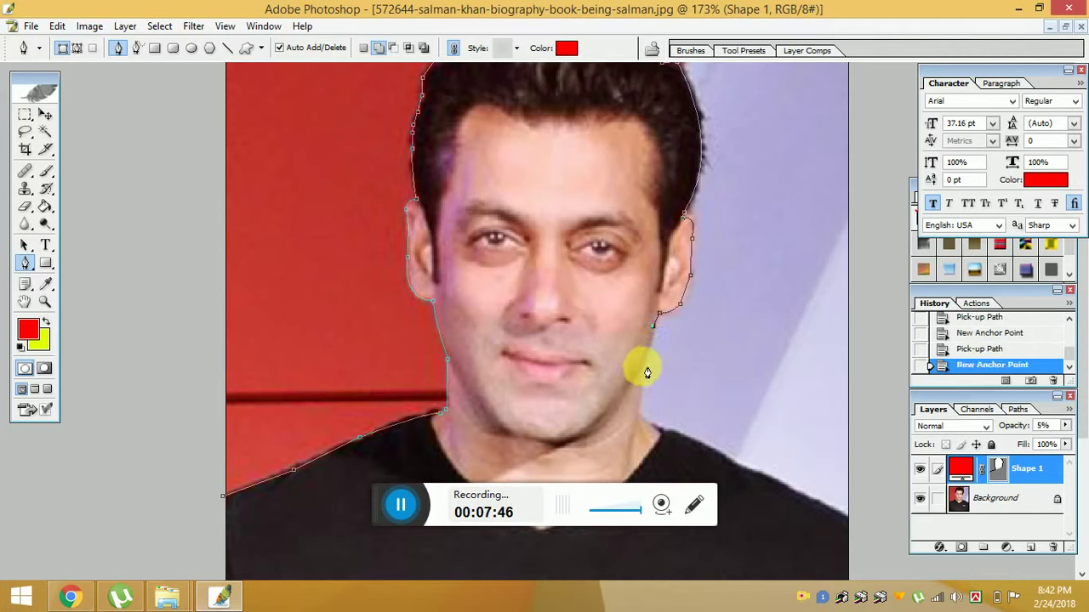
click(643, 365)
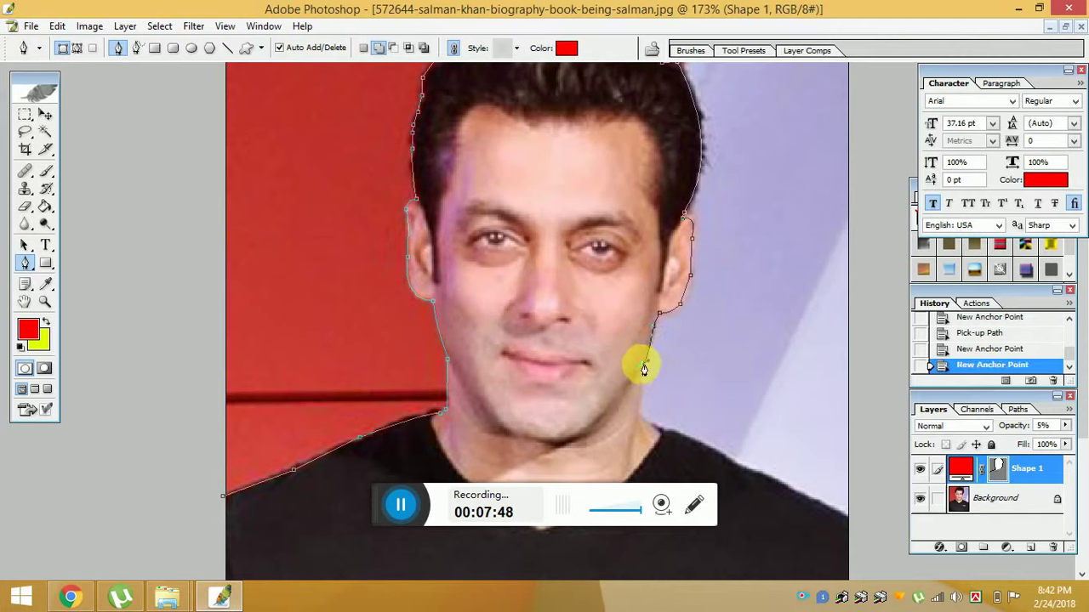
click(644, 366)
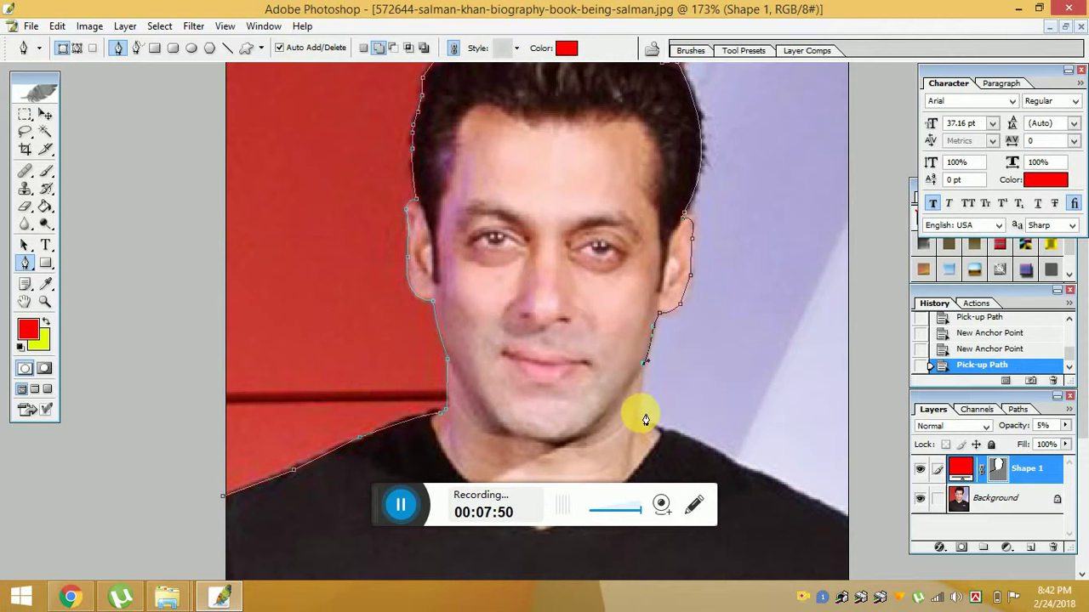
click(641, 417)
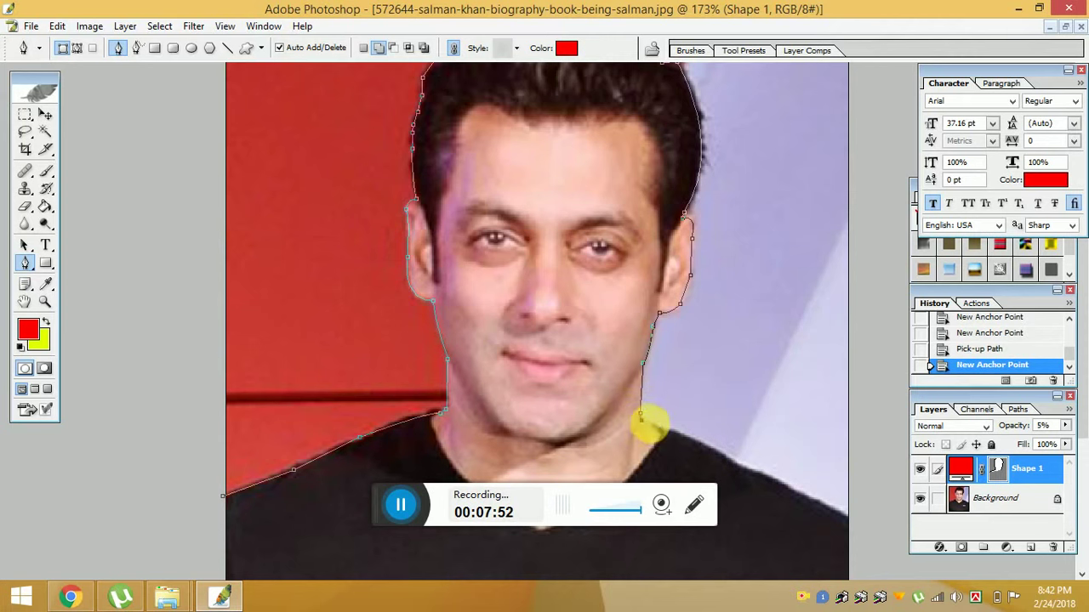
click(661, 425)
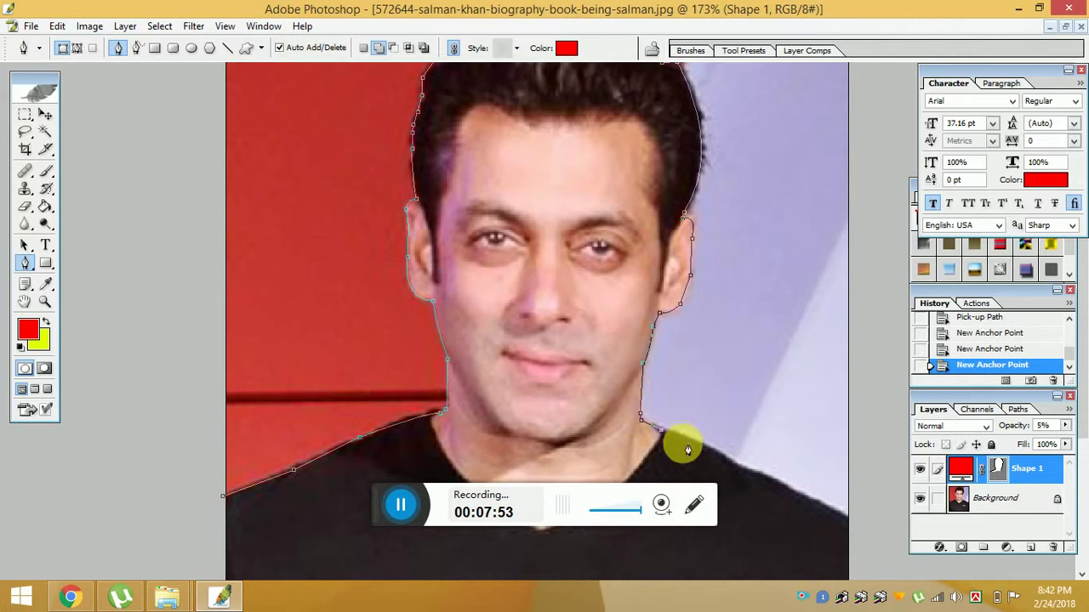
Extend the outline along the right shoulder to the photo's bottom-right edge
click(765, 475)
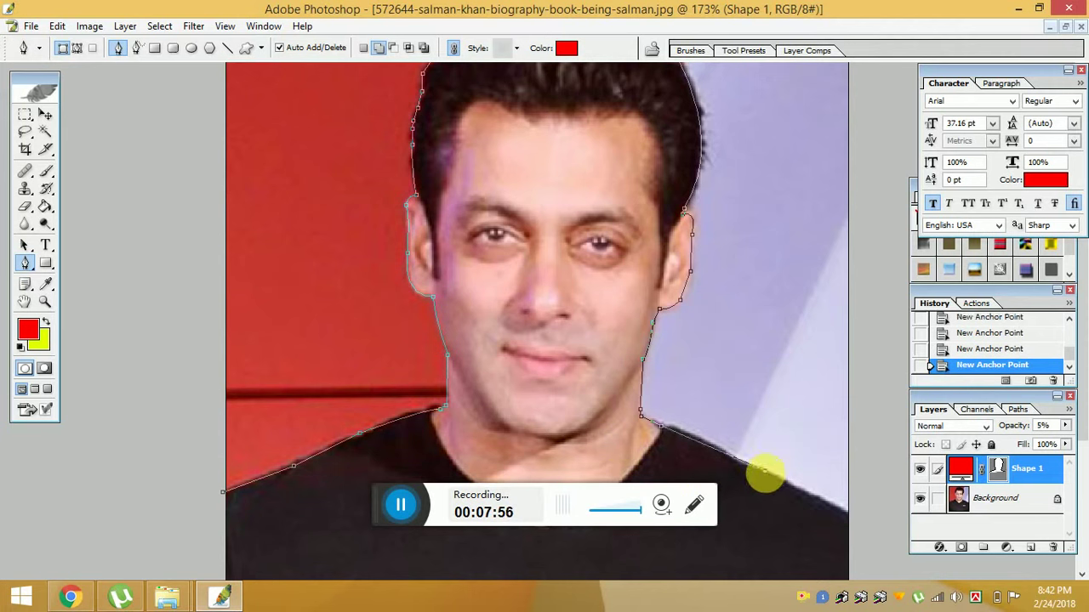
key(Down)
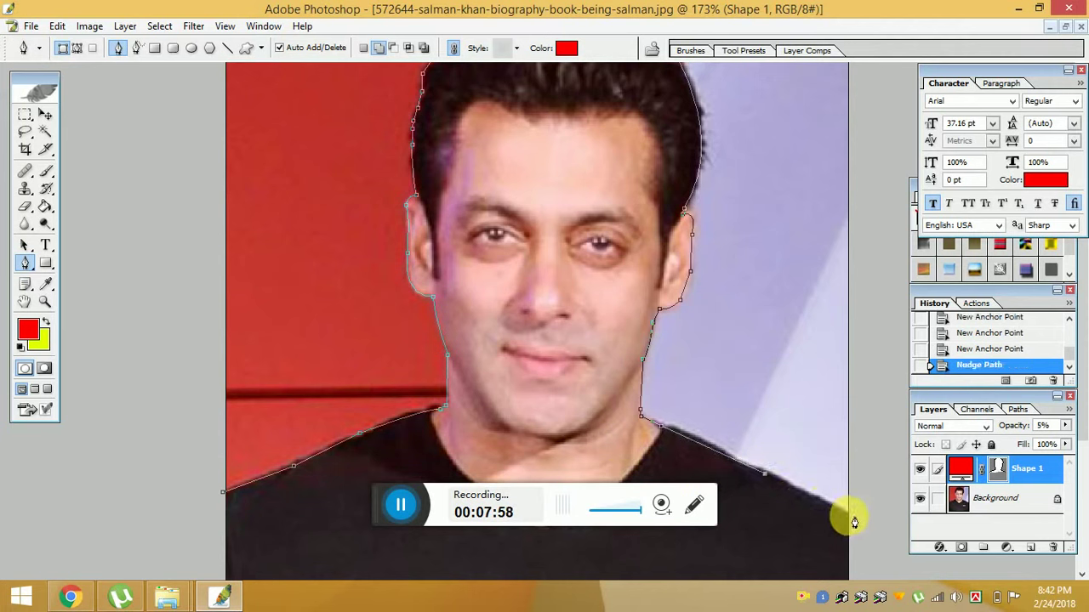
click(849, 515)
click(864, 524)
key(alt+space)
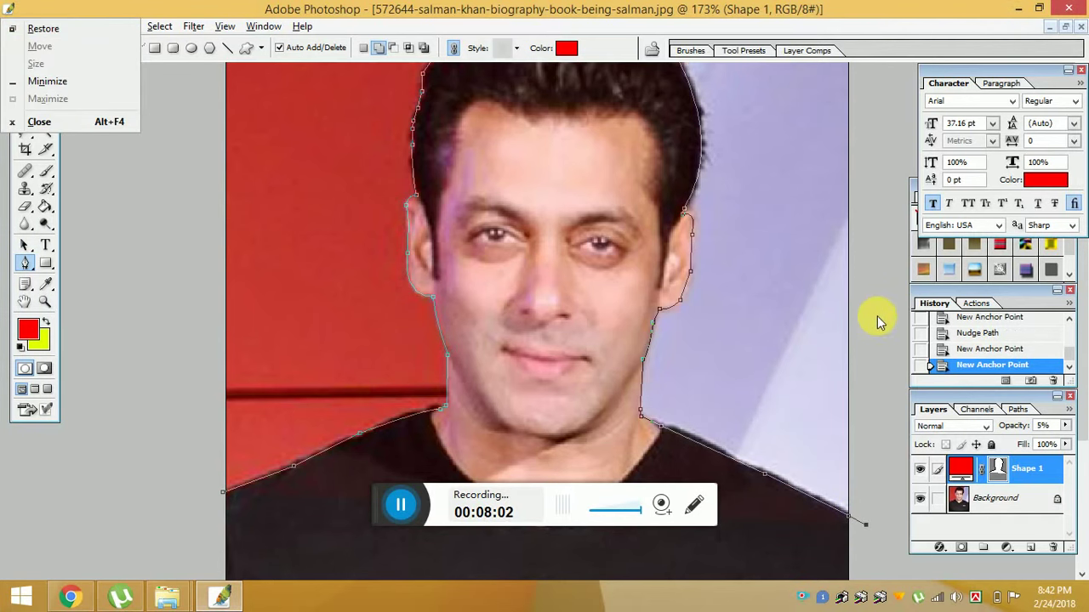
key(Escape)
Loop the outline outside the photo across the top toward the left
click(881, 268)
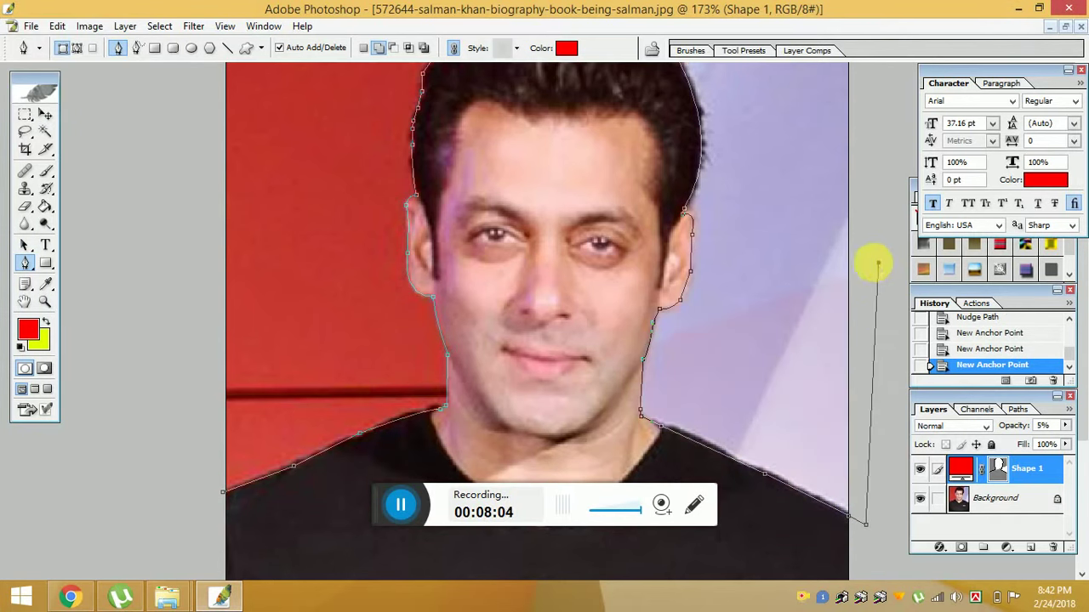
scroll(864, 271, up, 2)
scroll(864, 271, down, 3)
scroll(879, 261, down, 1)
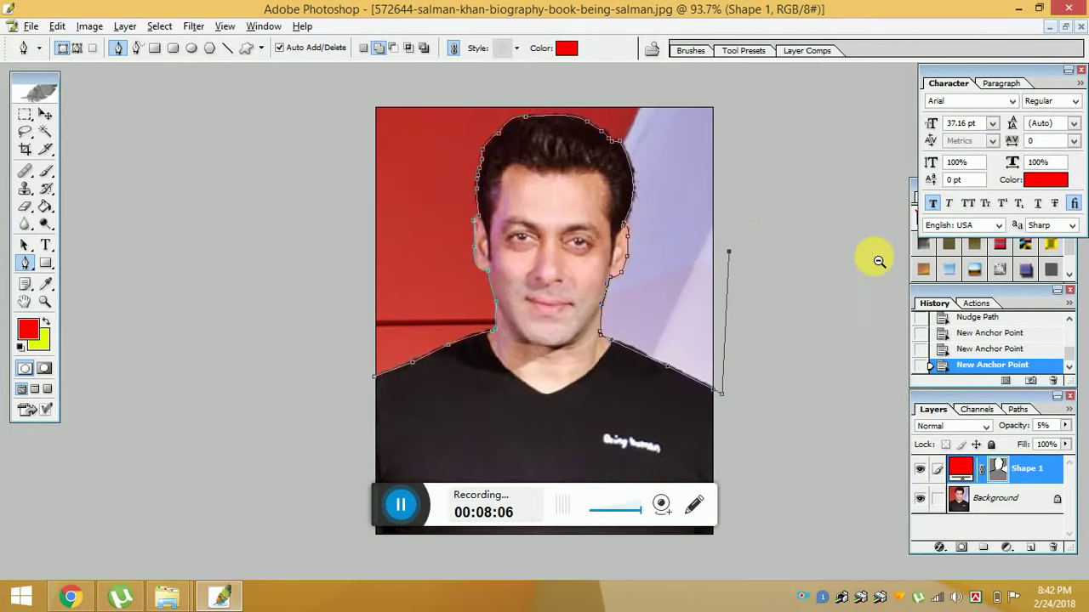
click(751, 86)
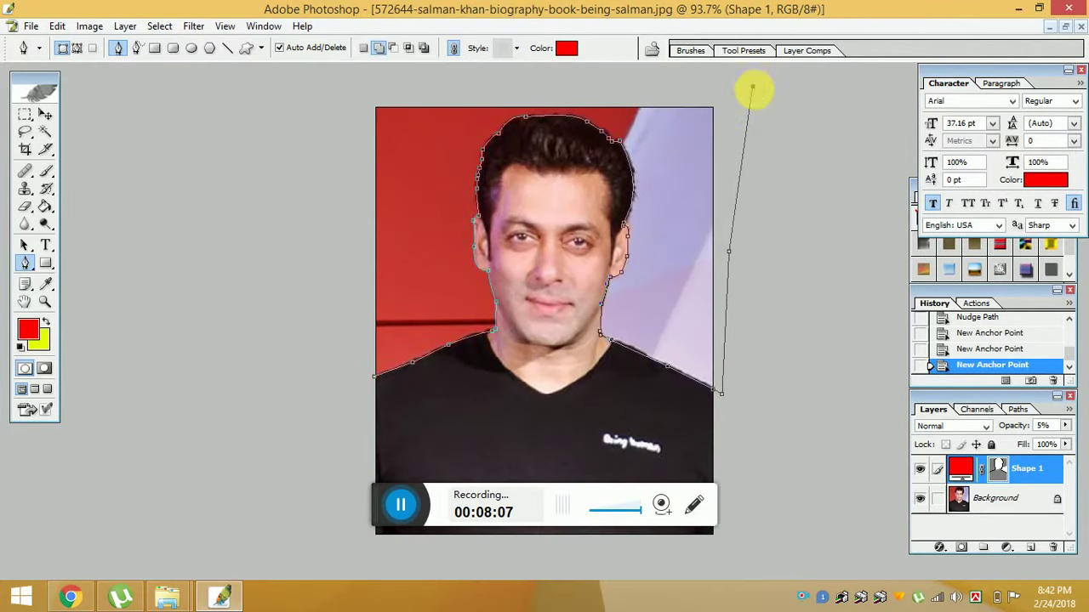
click(489, 81)
click(311, 108)
Close the outline down the left side and convert it into a selection
click(286, 355)
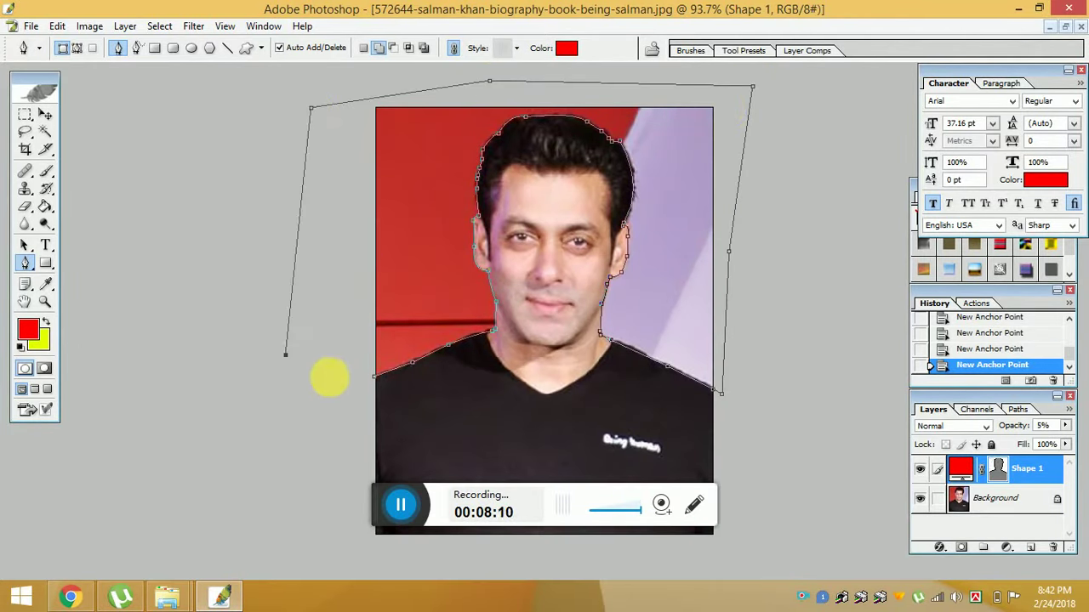
click(374, 373)
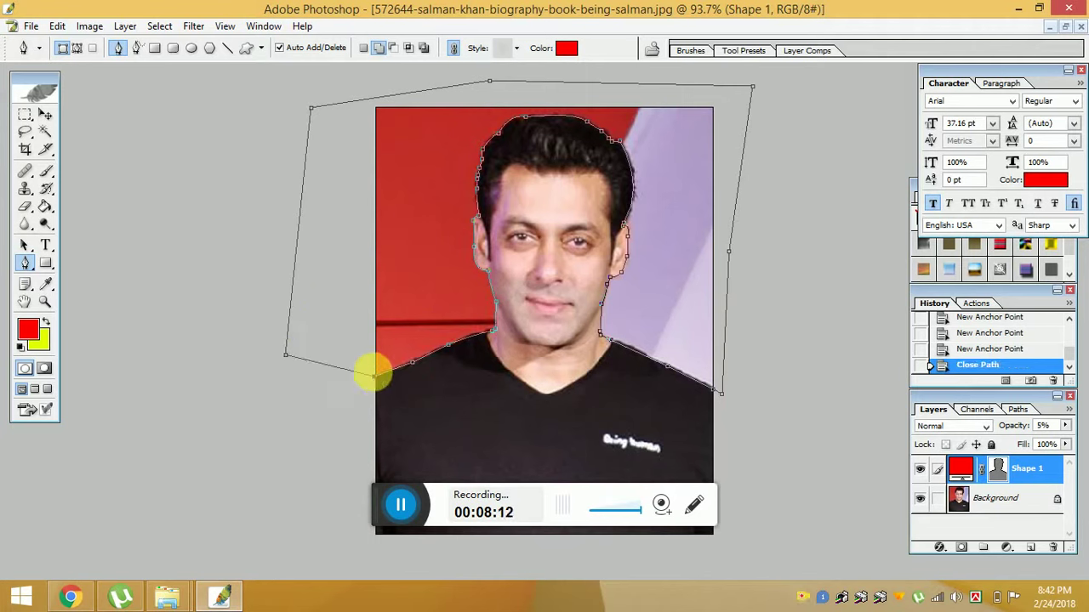
right_click(420, 247)
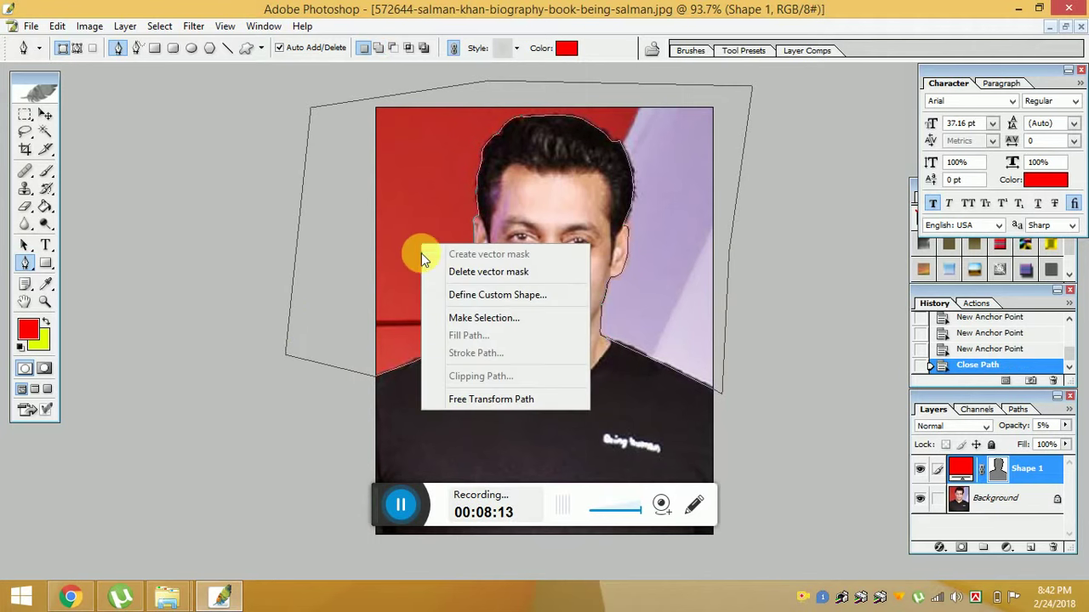
click(466, 318)
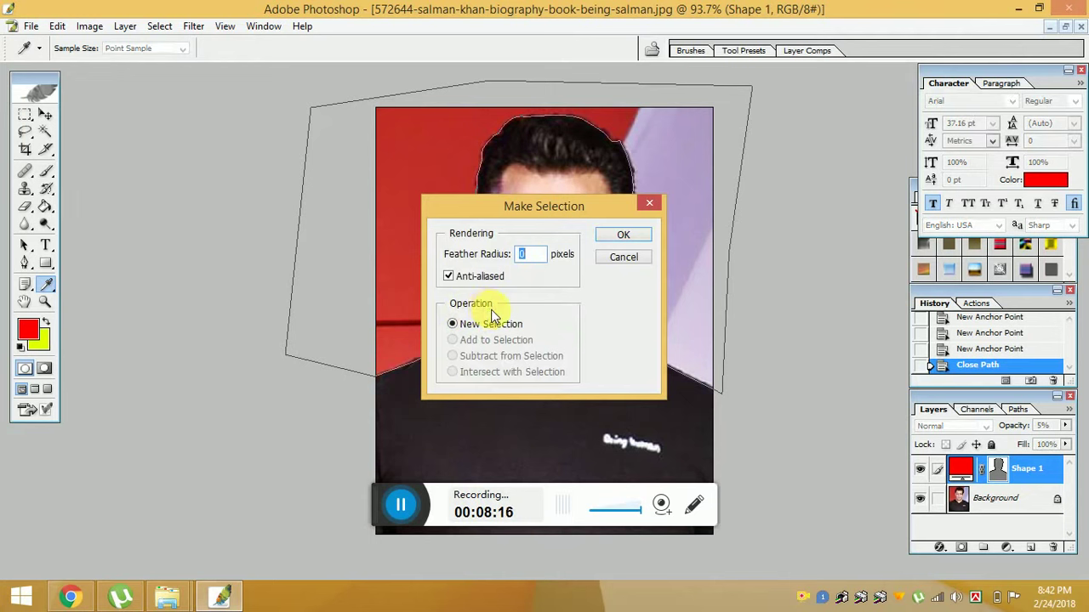
key(Return)
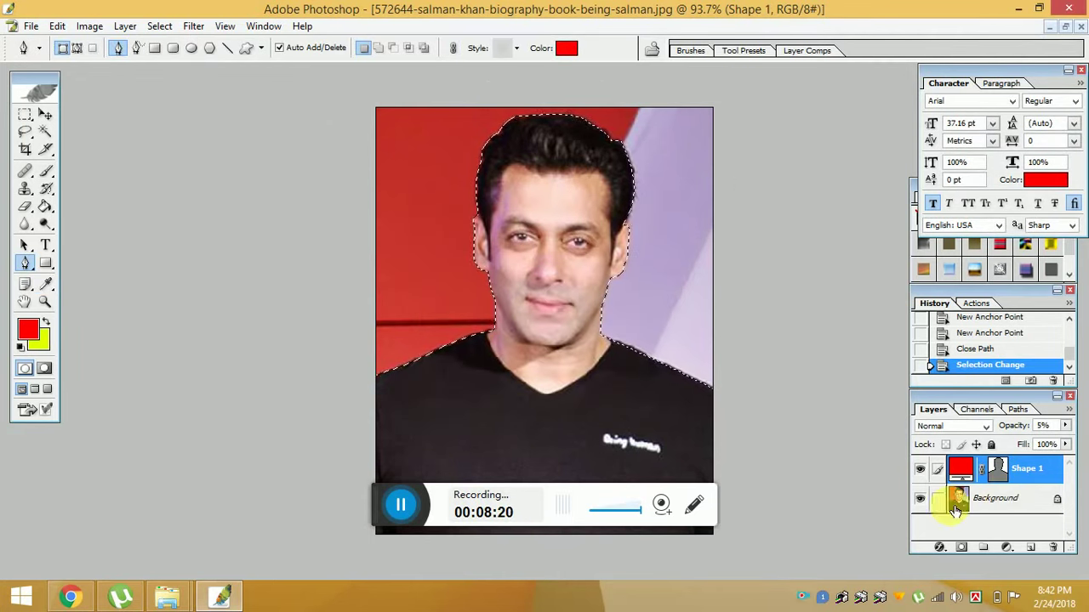
Set the background colour to vivid blue and attempt to clear around the person
click(46, 345)
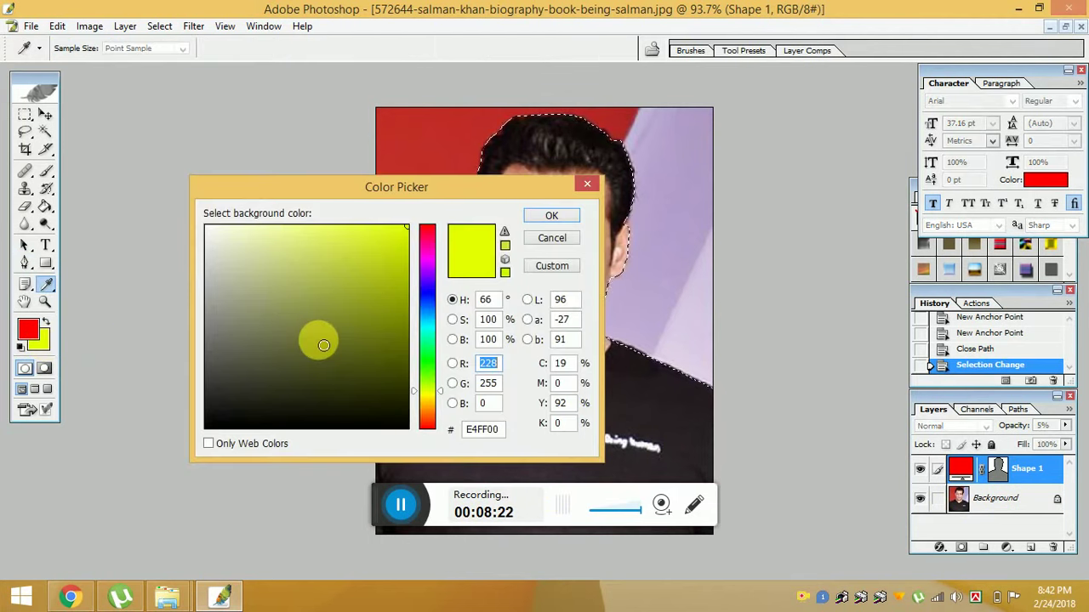
click(431, 306)
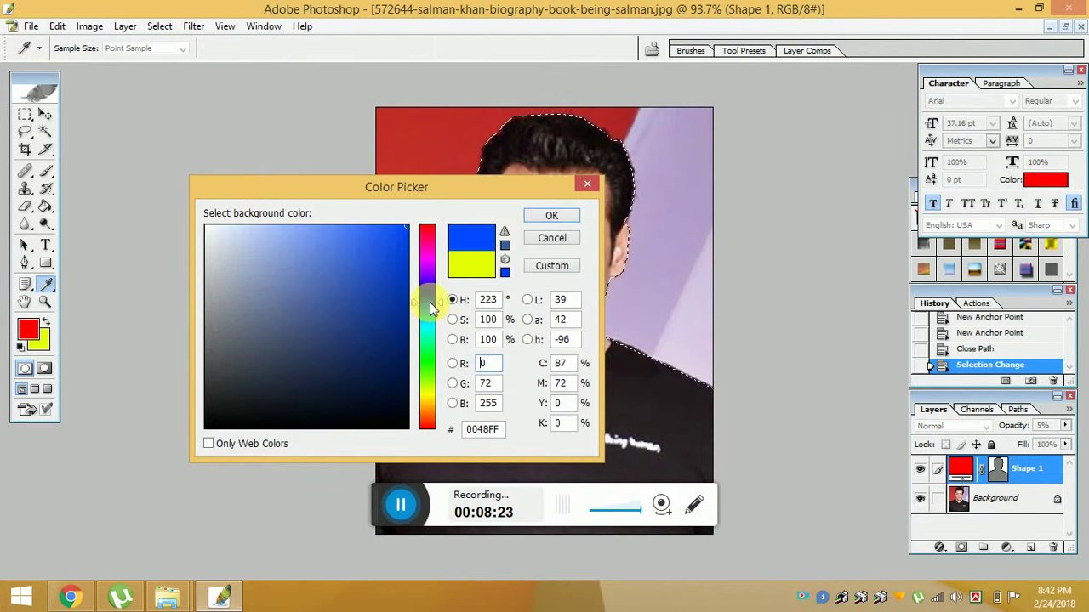
click(401, 238)
click(545, 219)
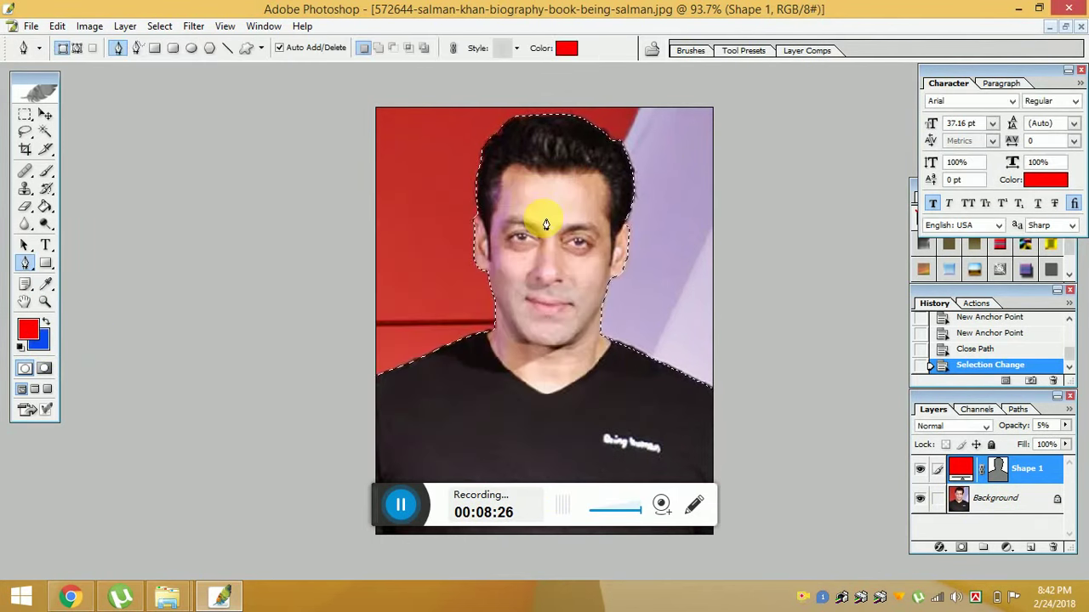
key(ctrl+BackSpace)
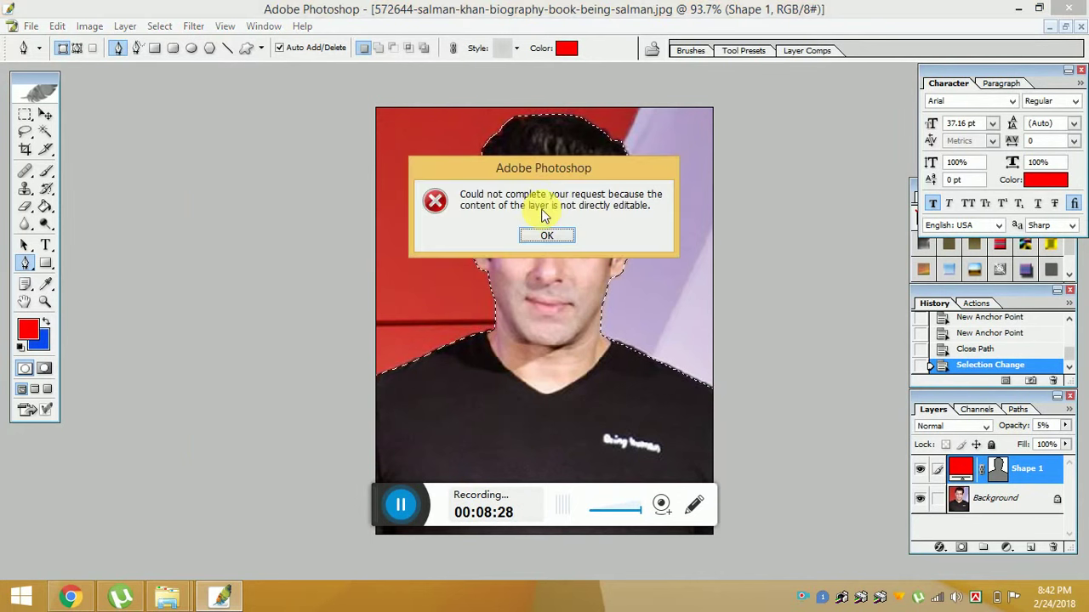
click(550, 235)
On the Background layer, fill the selected backdrop blue, then black
click(1021, 505)
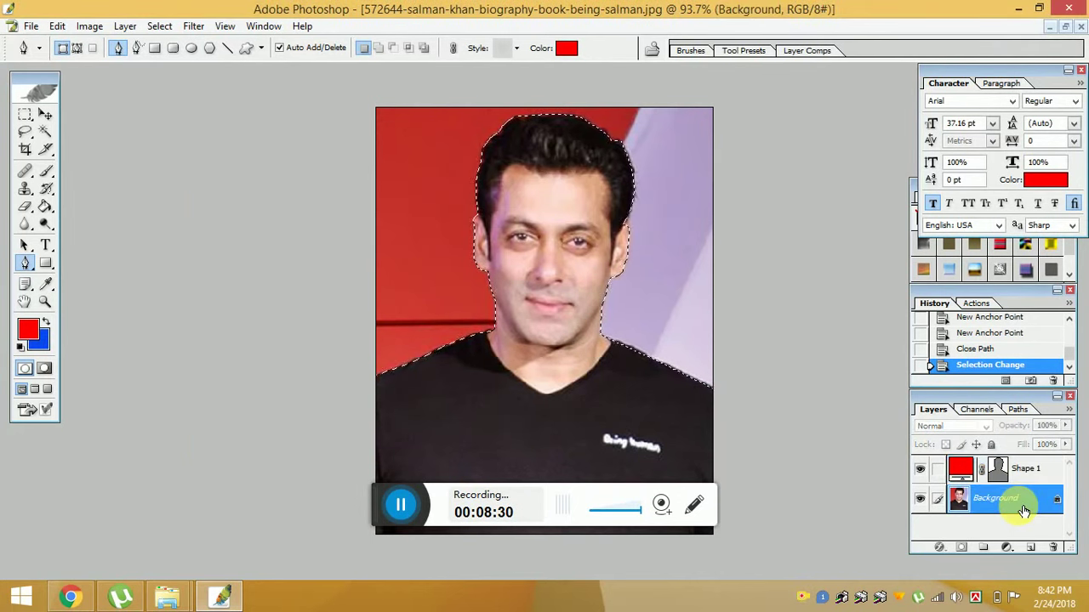
key(Delete)
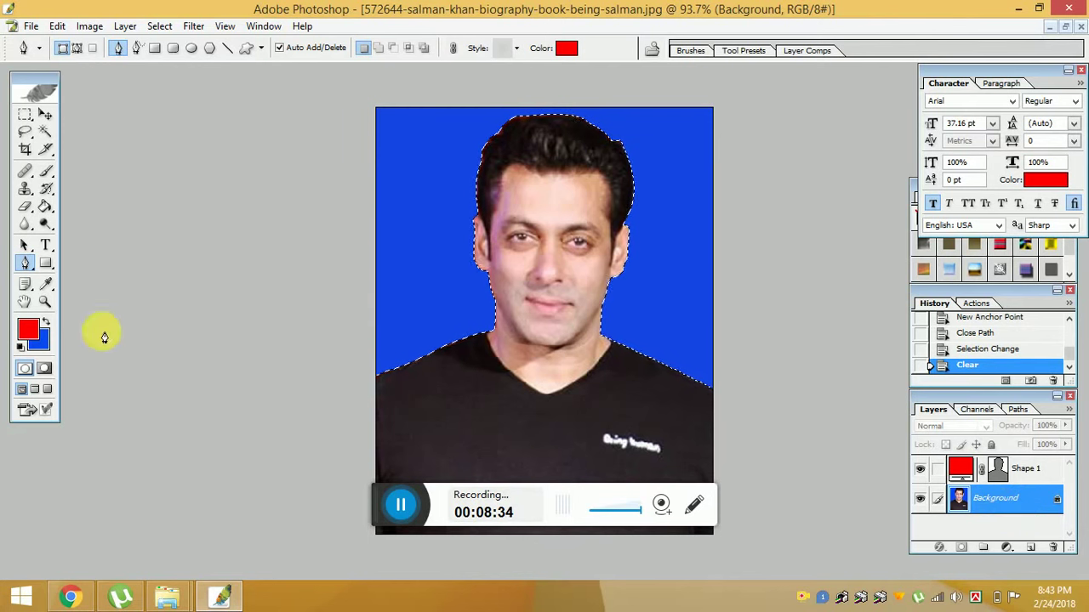
click(36, 342)
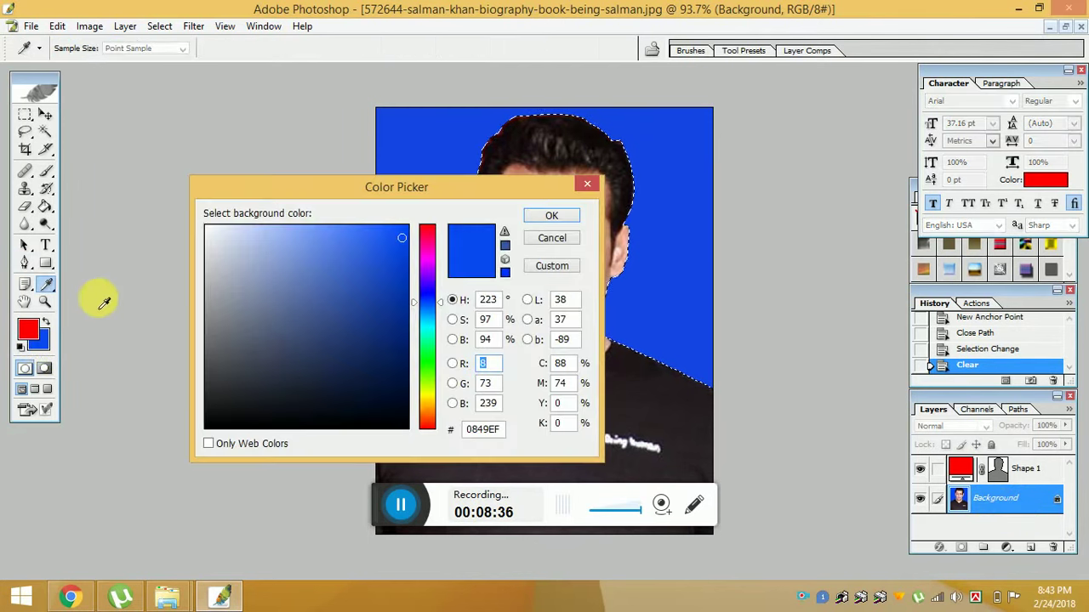
click(407, 428)
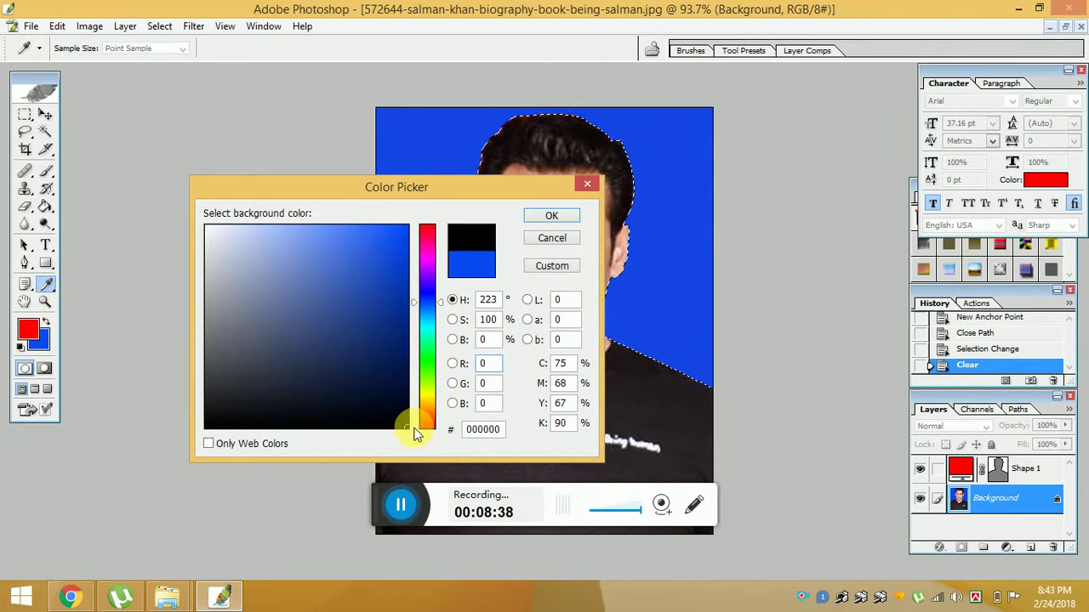
key(Return)
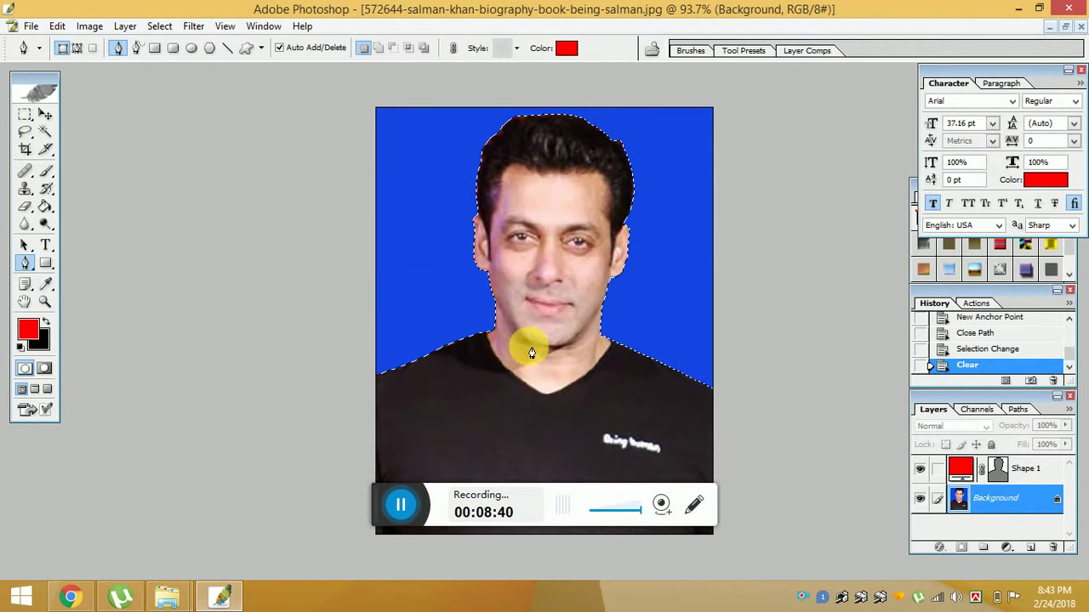
key(Delete)
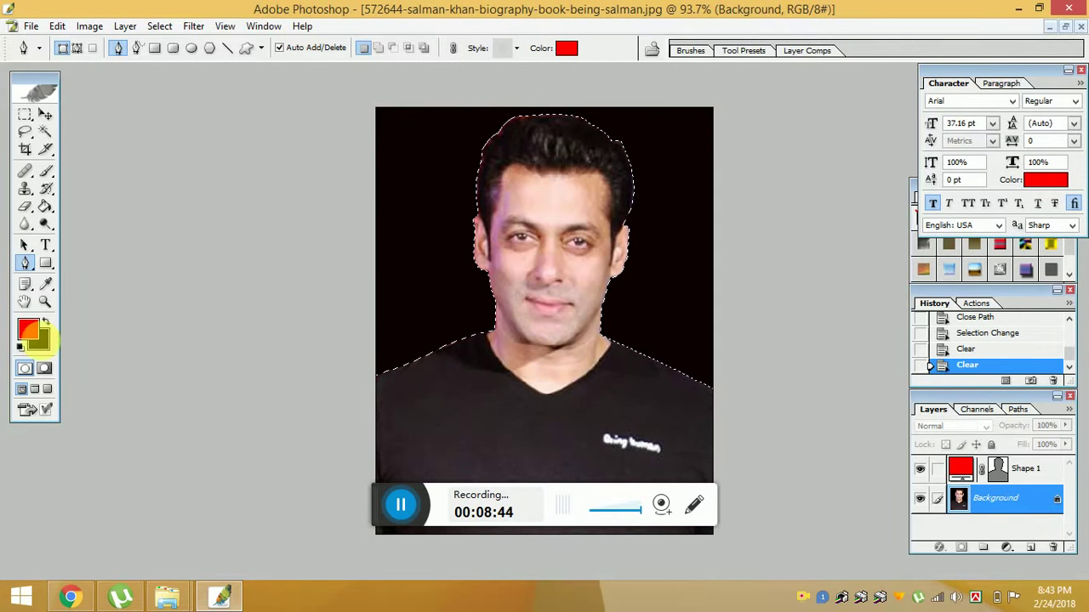
Fill the backdrop with bright pink #FF00A8 and deselect
click(38, 341)
drag(307, 372, 327, 384)
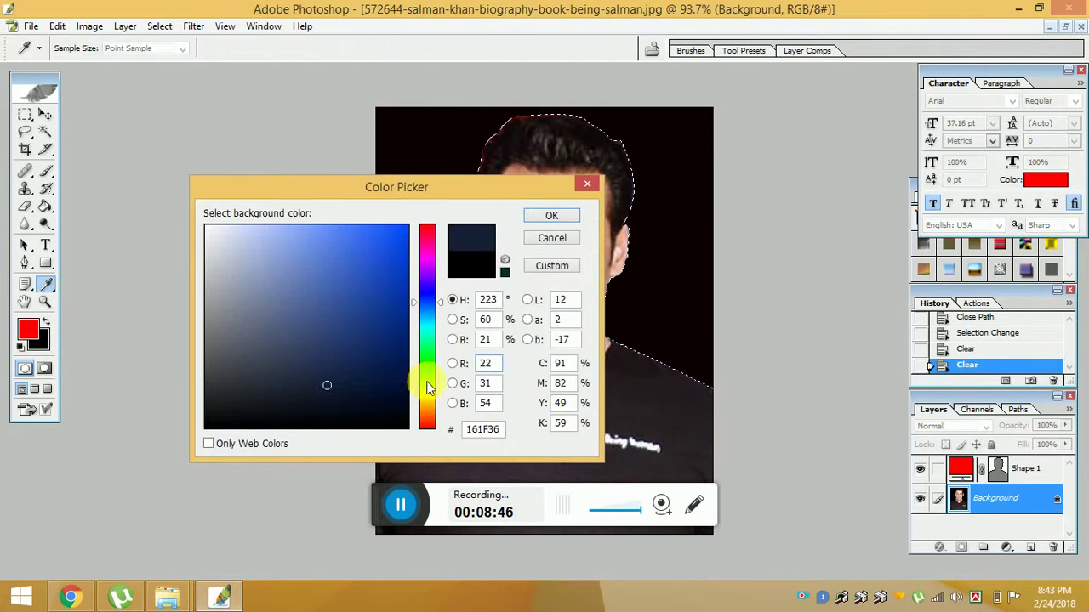
drag(429, 382, 433, 371)
mouse_move(389, 270)
mouse_down()
mouse_move(398, 307)
mouse_move(384, 287)
mouse_up()
click(426, 247)
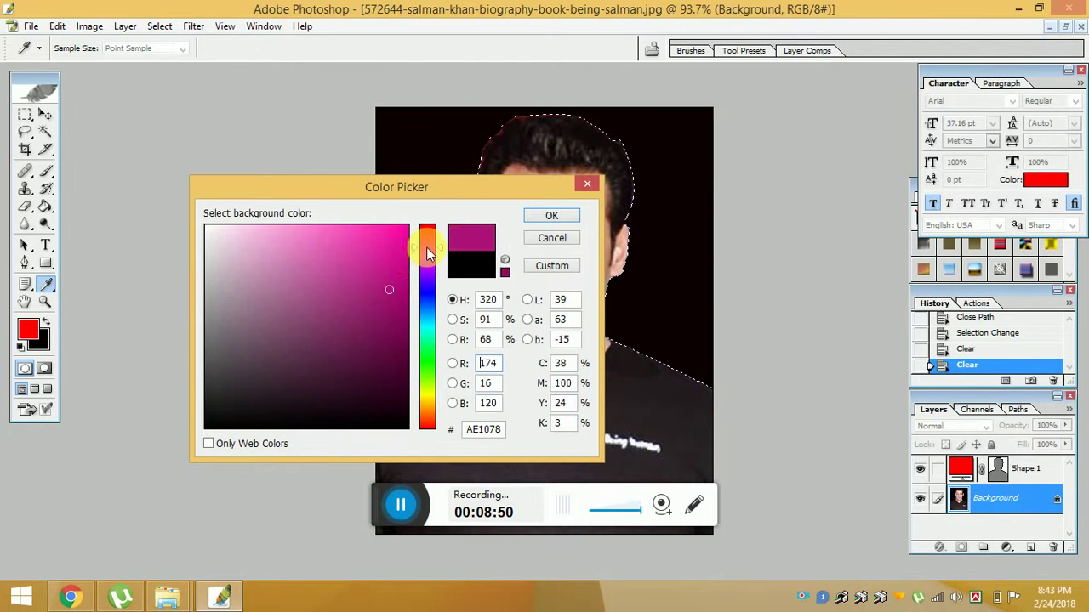
drag(393, 246, 408, 225)
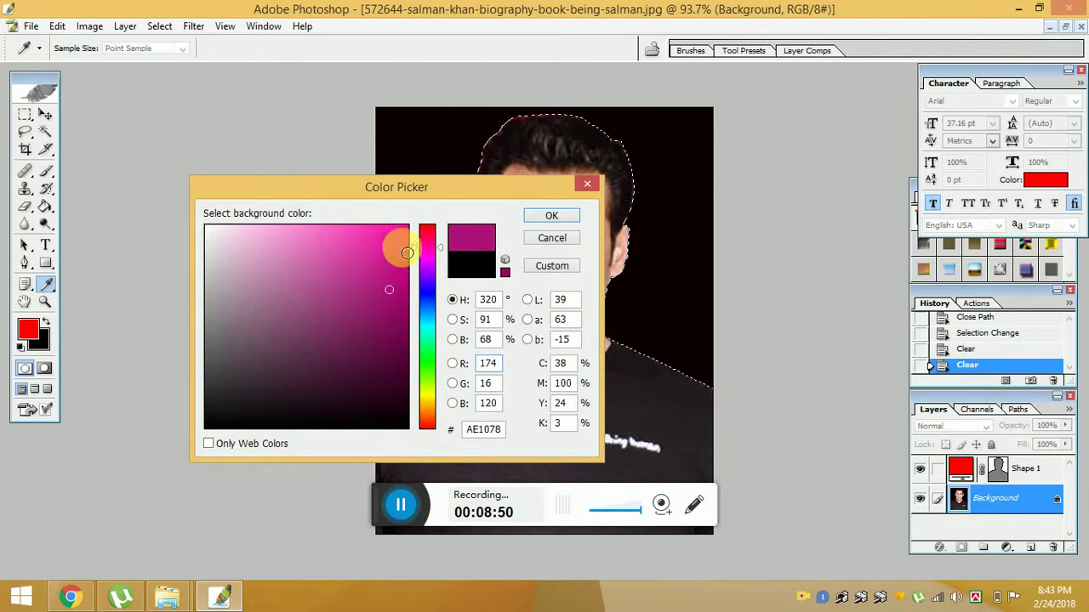
click(547, 215)
key(Delete)
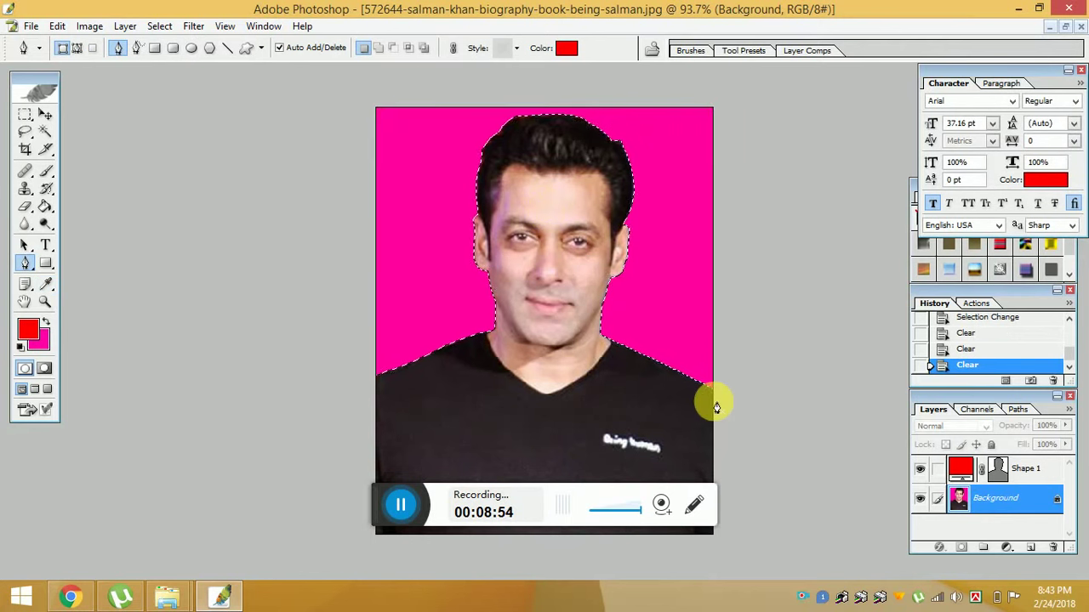
key(ctrl+d)
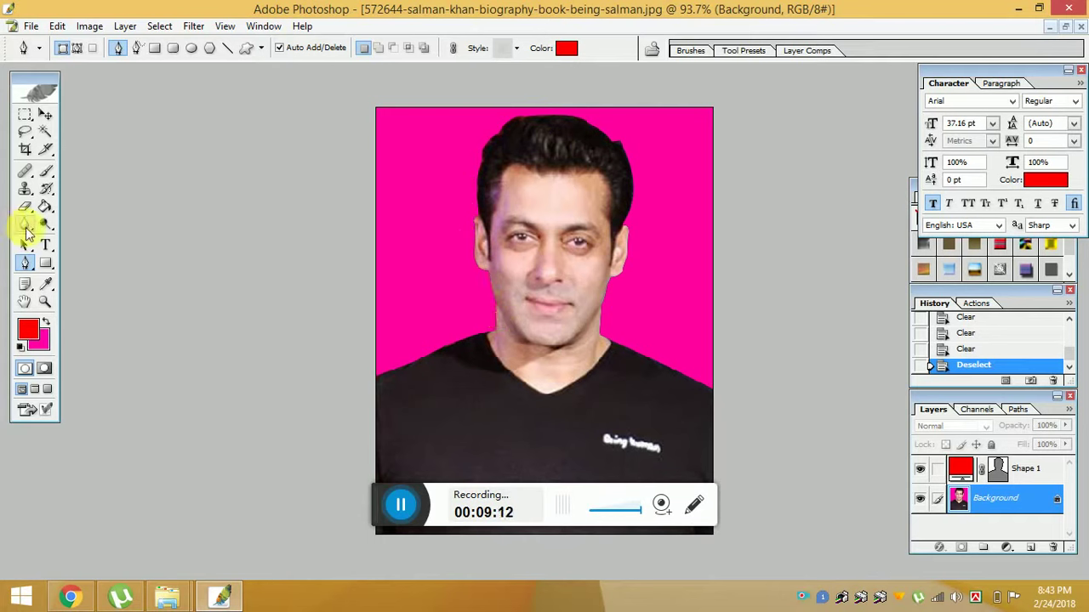
Select the Blur tool and set its Strength to 50% for softening the edges
click(26, 228)
click(62, 225)
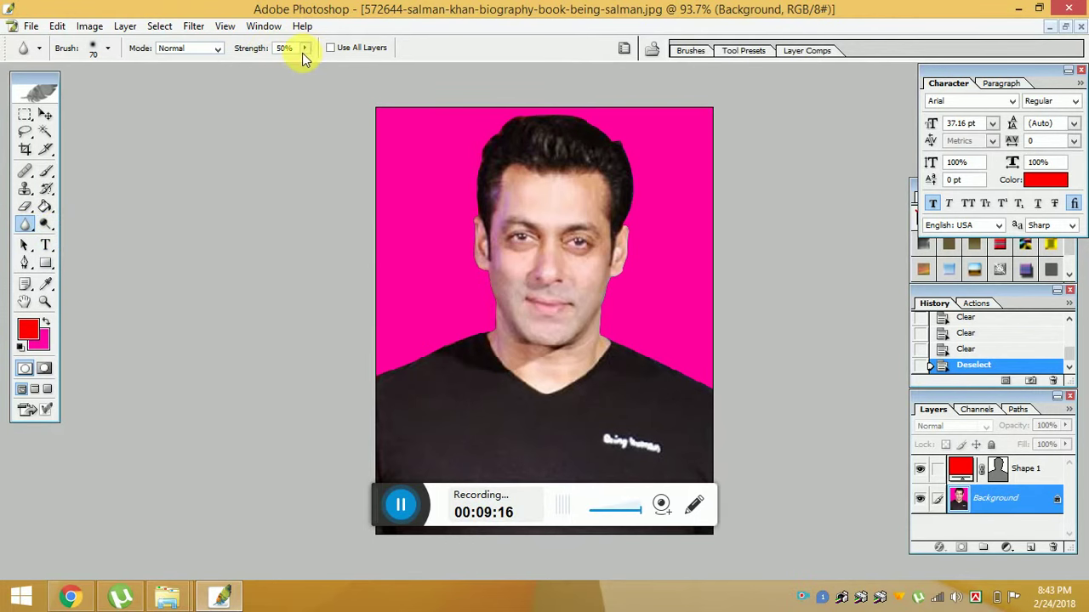
click(303, 52)
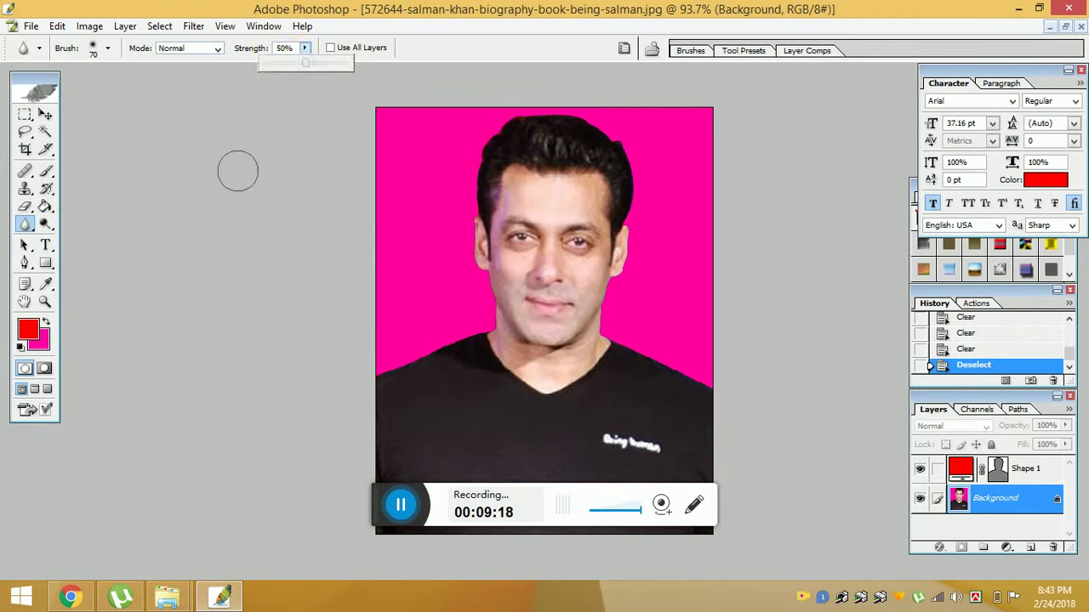
click(389, 371)
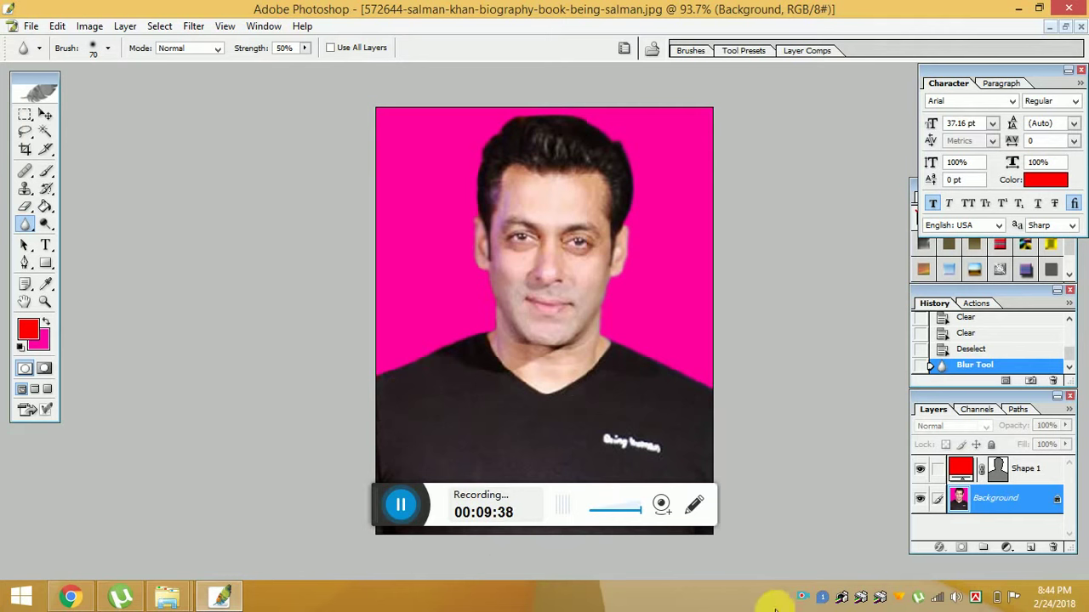
Create a new blank A4 document with dimensions in inches
key(ctrl+n)
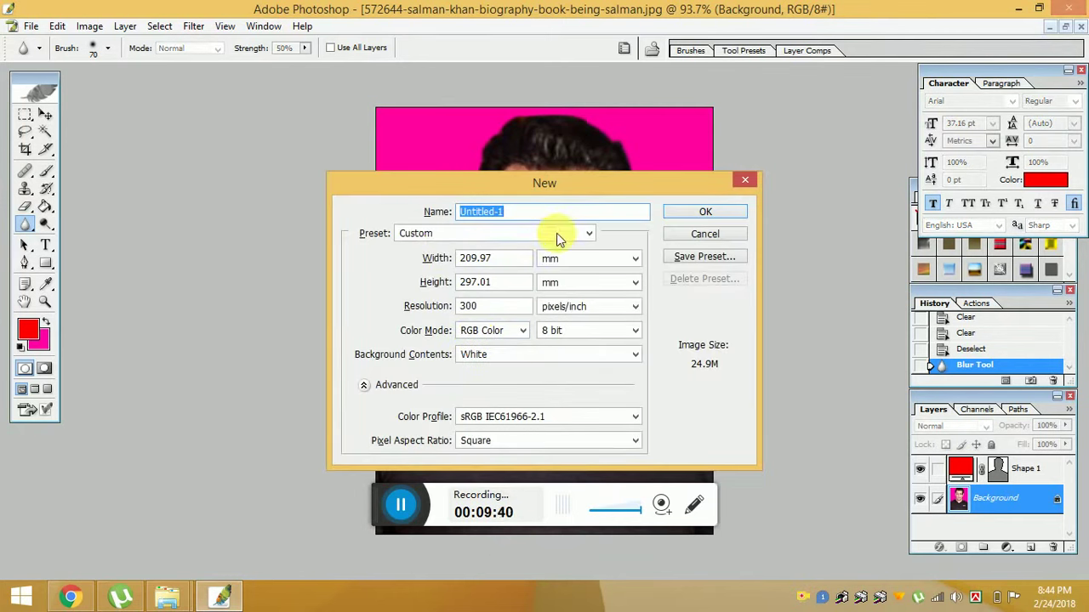
click(587, 233)
click(539, 384)
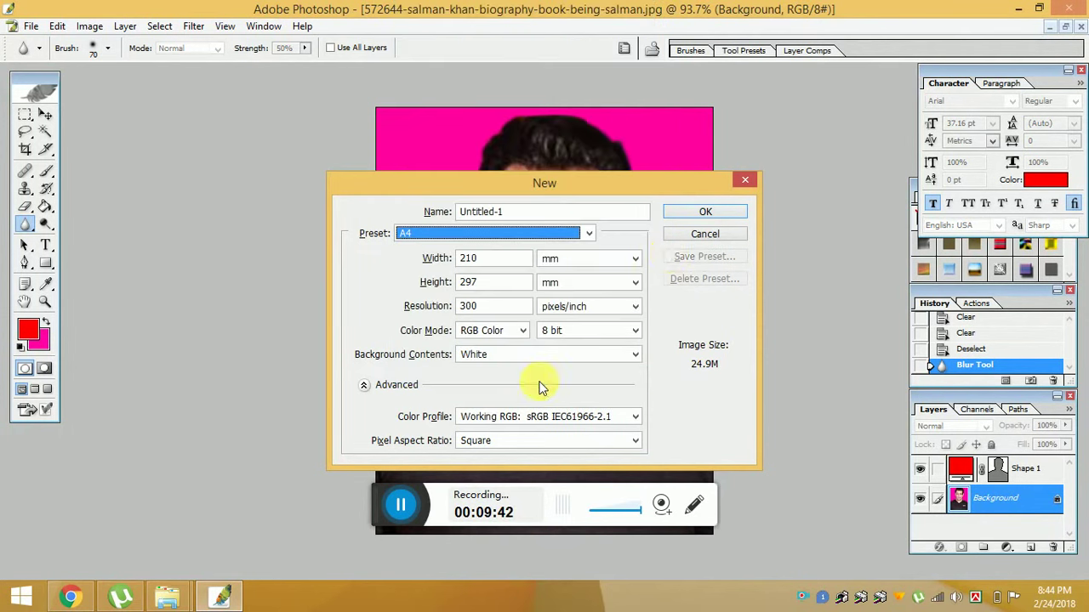
click(624, 259)
click(625, 286)
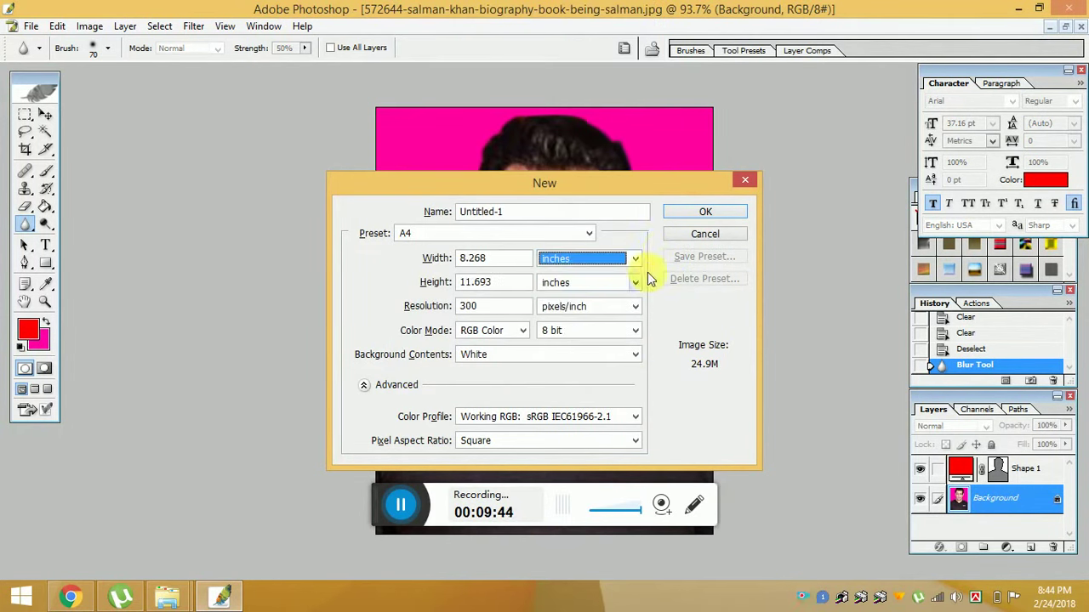
click(705, 212)
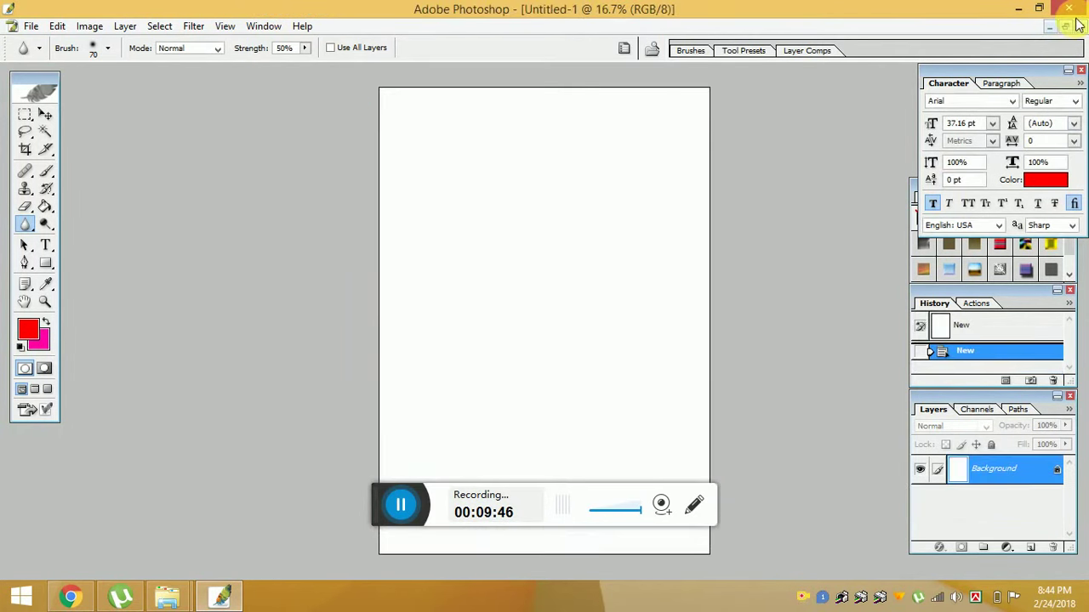
Drag the pink-background photo into the A4 page and place it at the top-left
click(1065, 29)
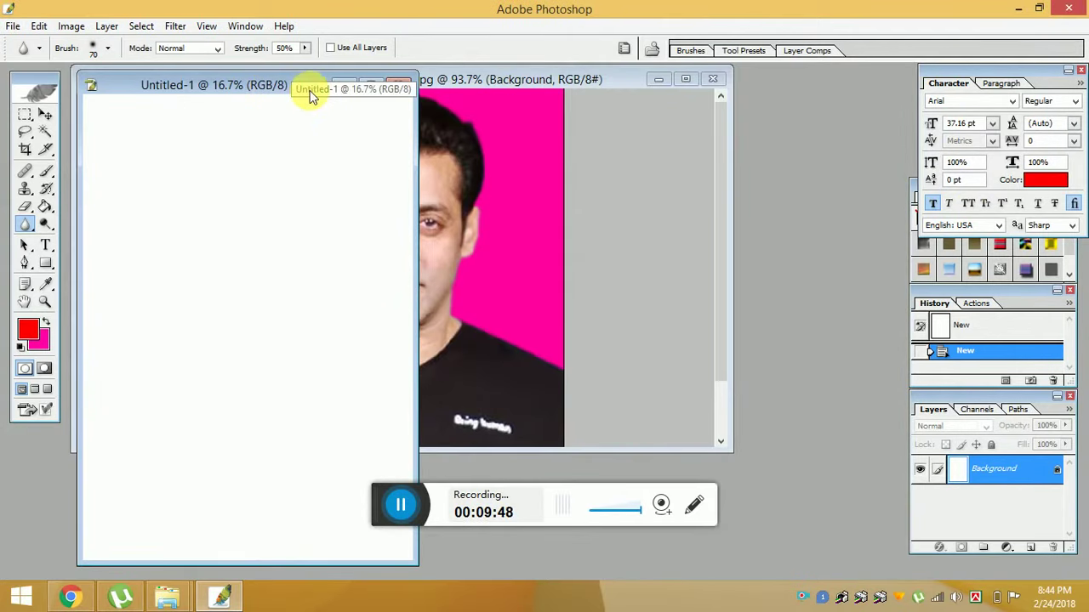
drag(311, 92, 706, 150)
click(45, 114)
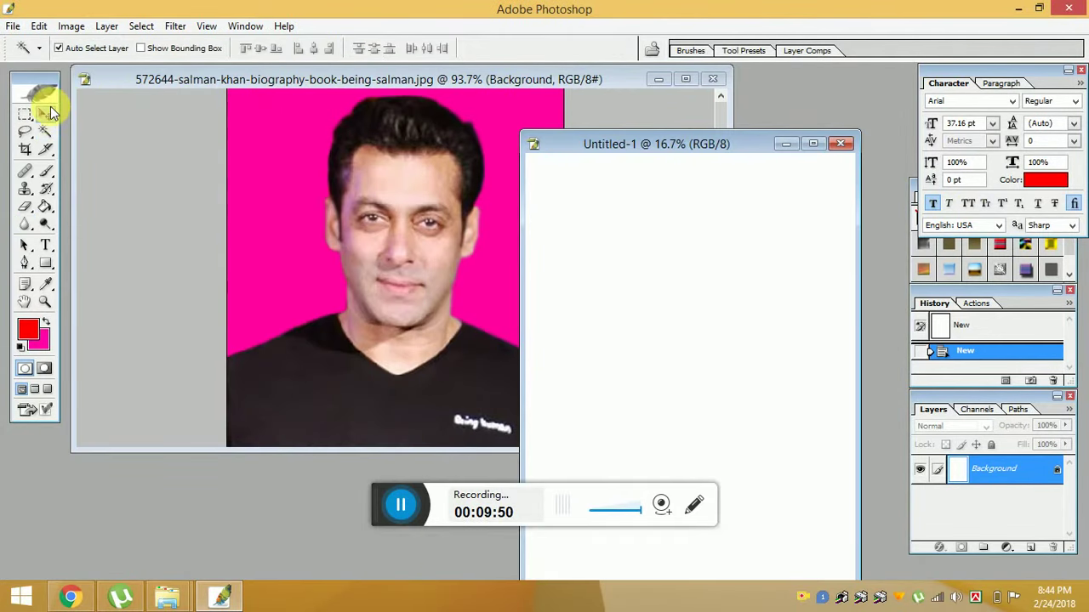
drag(174, 184, 807, 289)
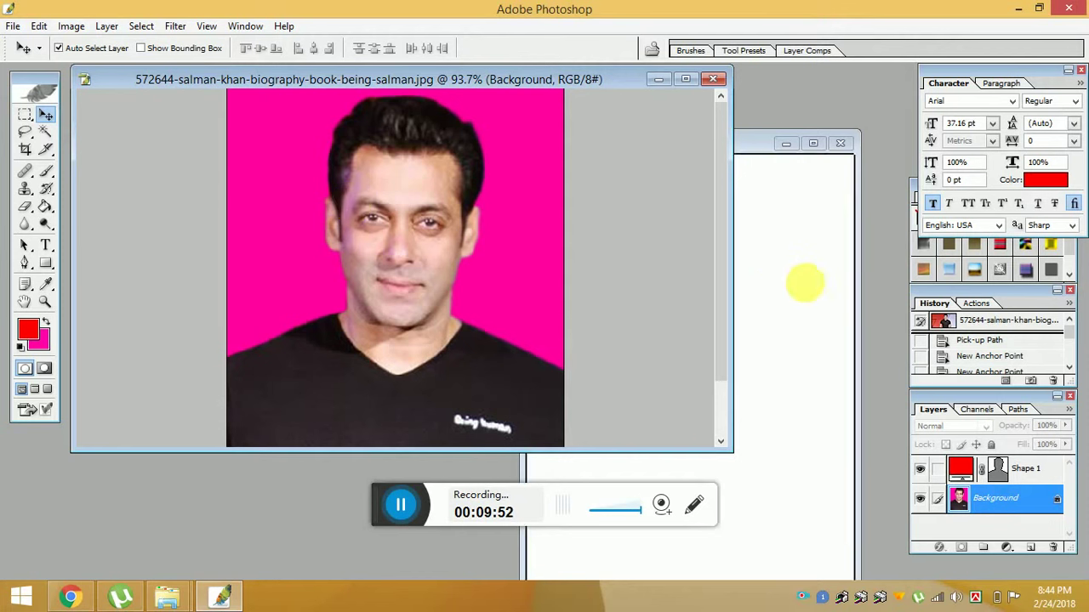
click(813, 144)
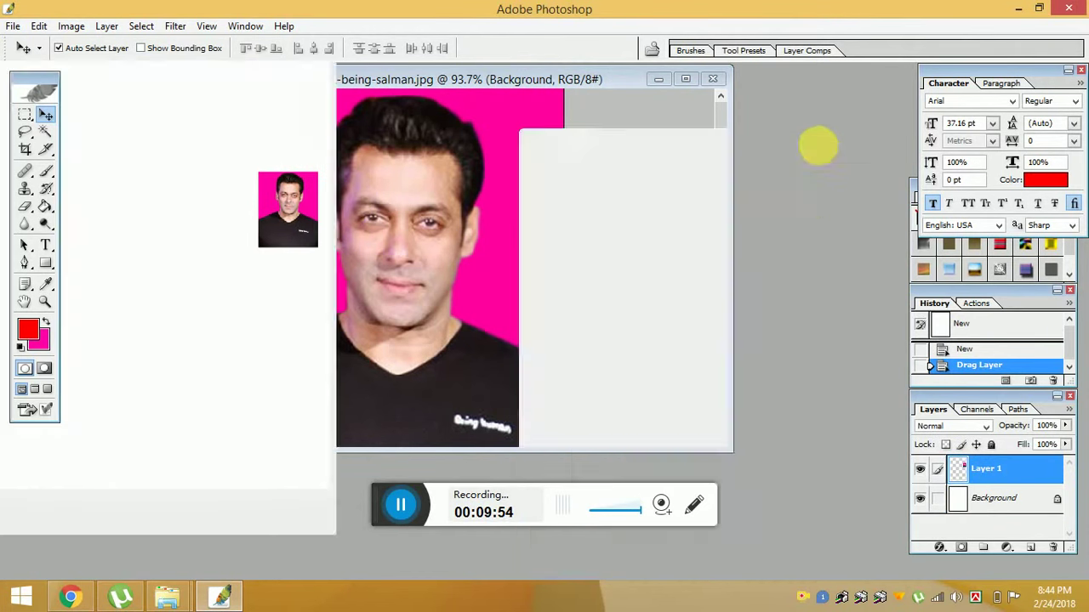
drag(678, 256, 431, 149)
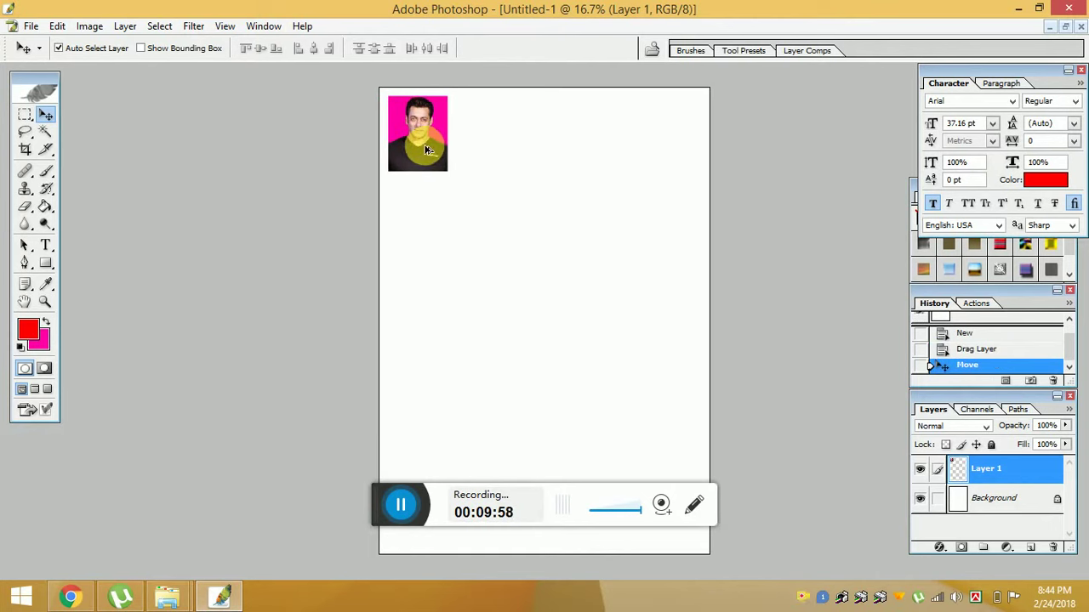
Duplicate the photo into a row of copies along the top and nudge the first left
mouse_move(429, 145)
mouse_down()
mouse_move(507, 155)
mouse_move(495, 157)
mouse_up()
alt+click(495, 158)
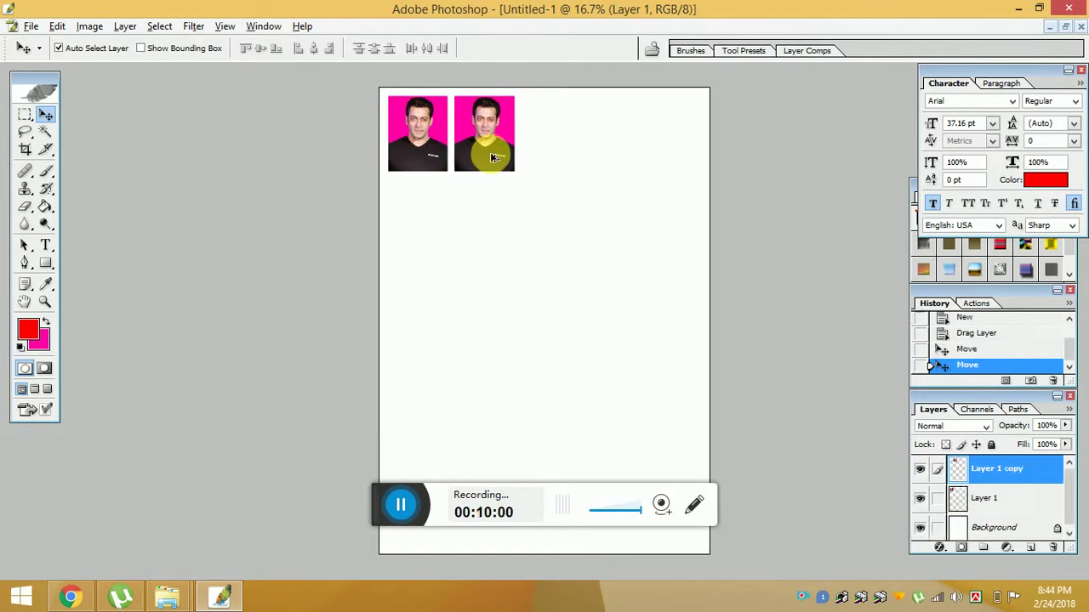
drag(494, 158, 676, 160)
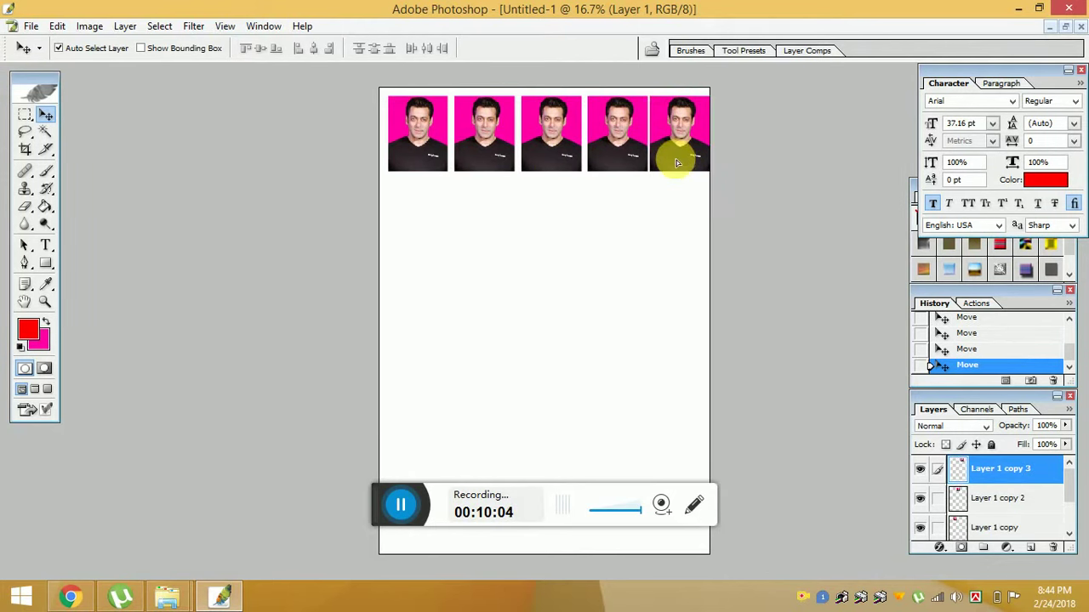
click(434, 160)
key(shift+Left)
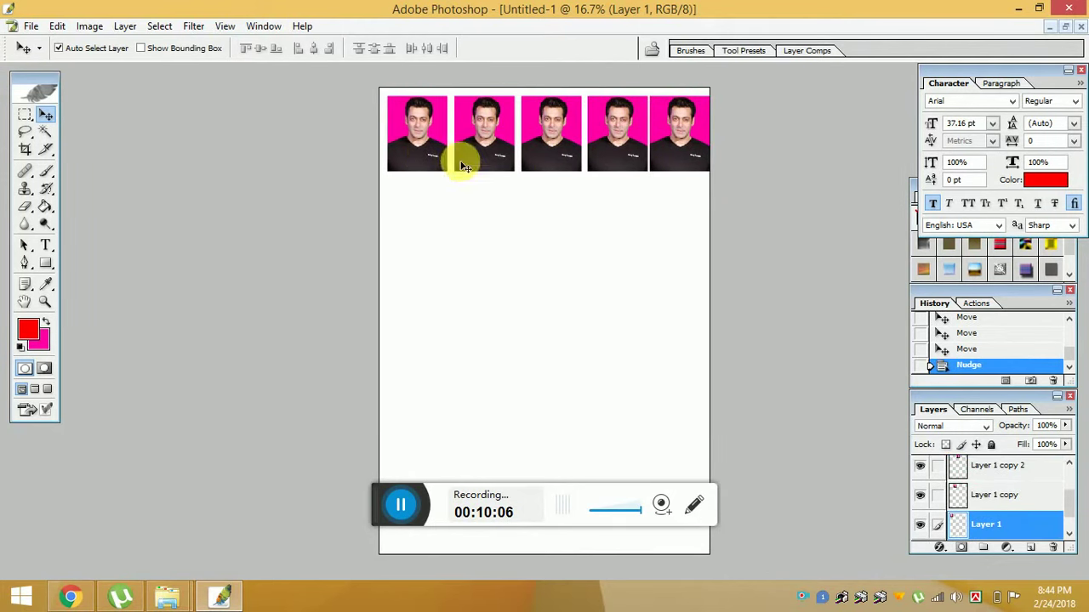
click(518, 165)
click(547, 237)
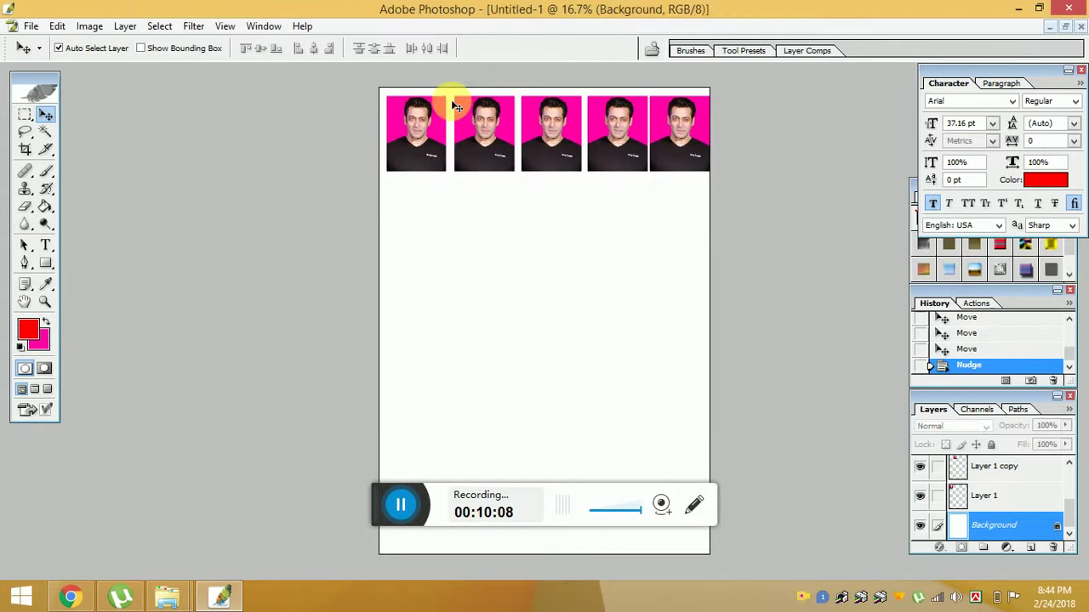
Nudge the second through fifth copies left with Shift+Left to space them evenly
click(500, 151)
key(shift+Left)
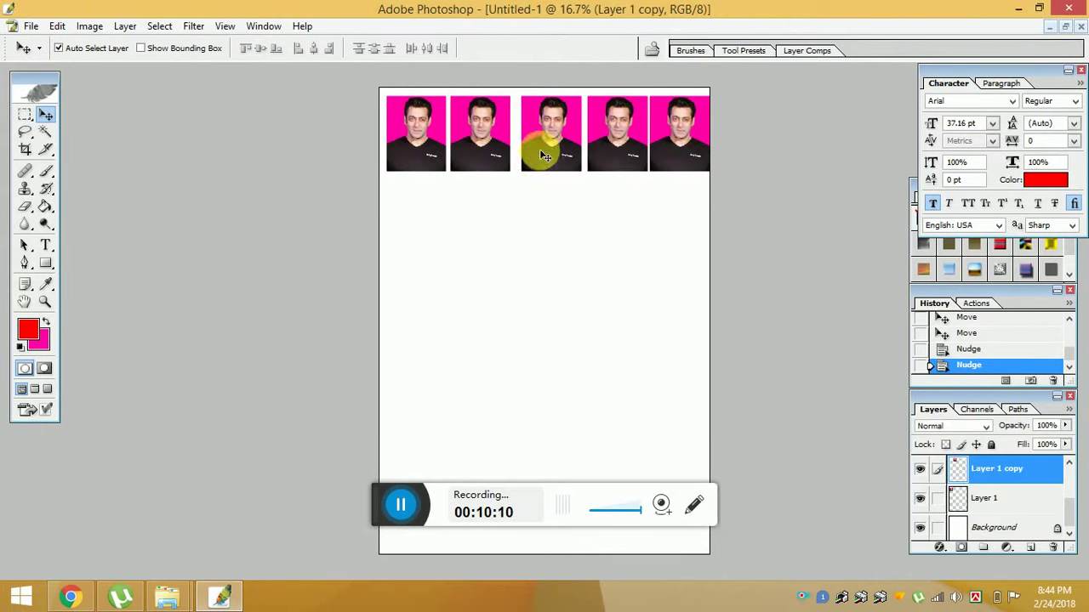
click(539, 150)
key(shift+Left)
key(shift+Left)
key(shift+Left)
click(607, 150)
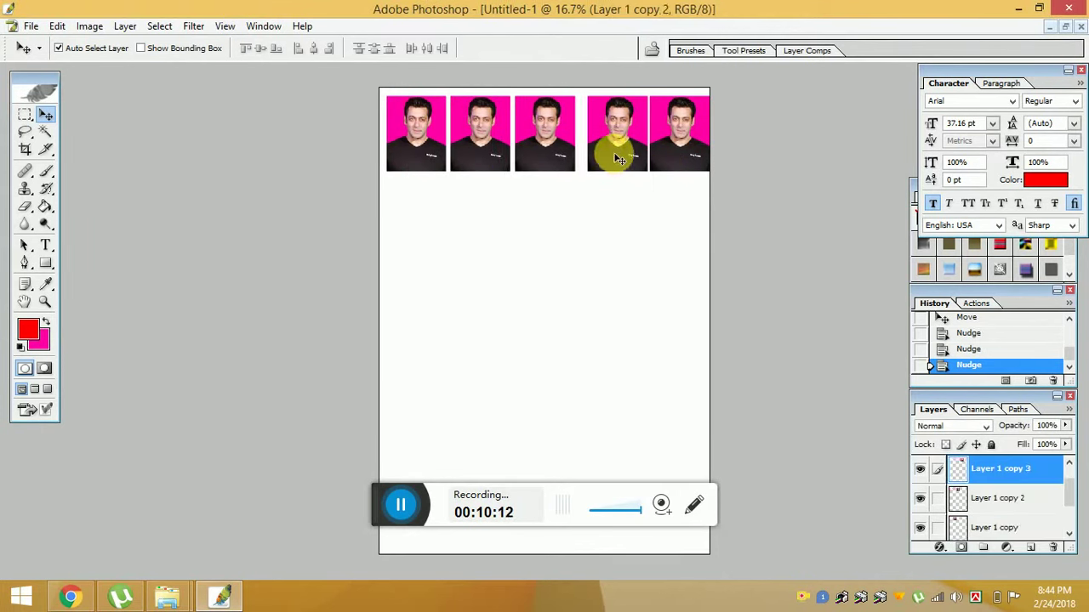
key(shift+Left)
key(shift+Left)
key(shift+Left)
click(624, 179)
key(shift+Left)
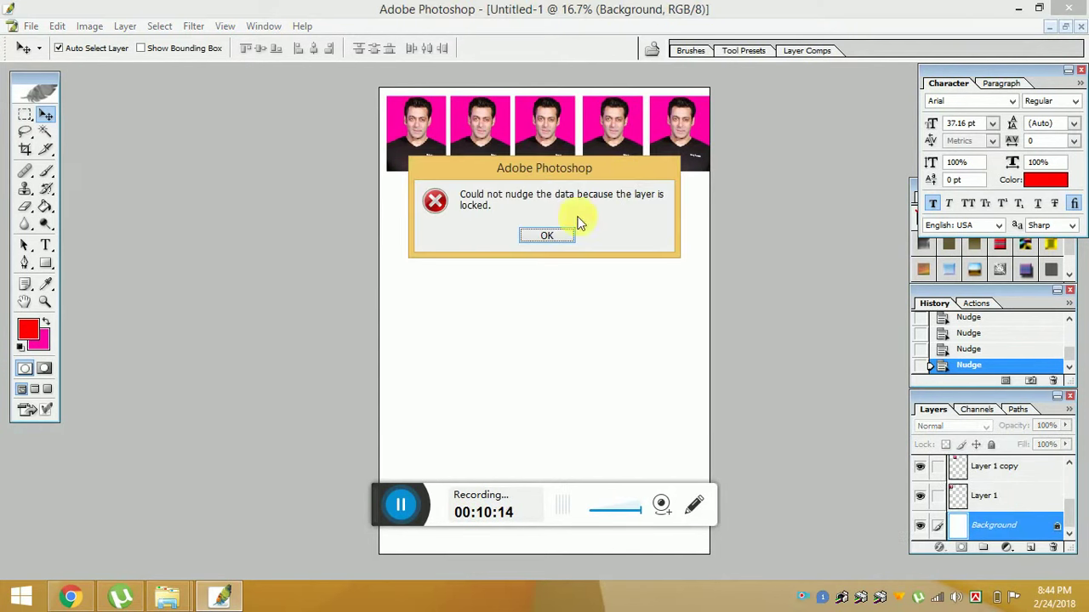
click(554, 236)
click(661, 148)
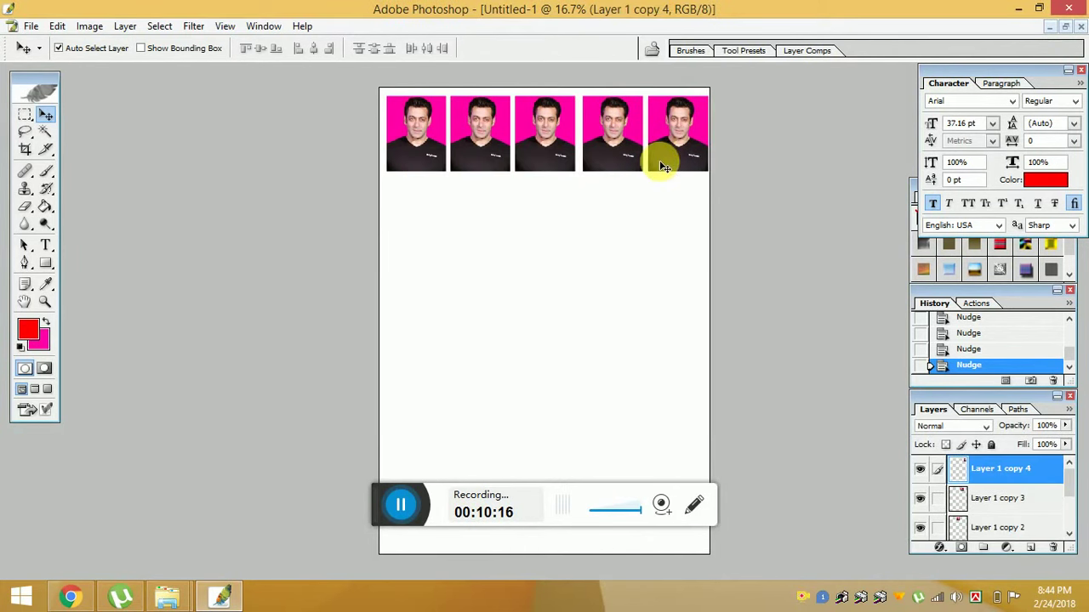
key(shift+Left)
key(shift+Left)
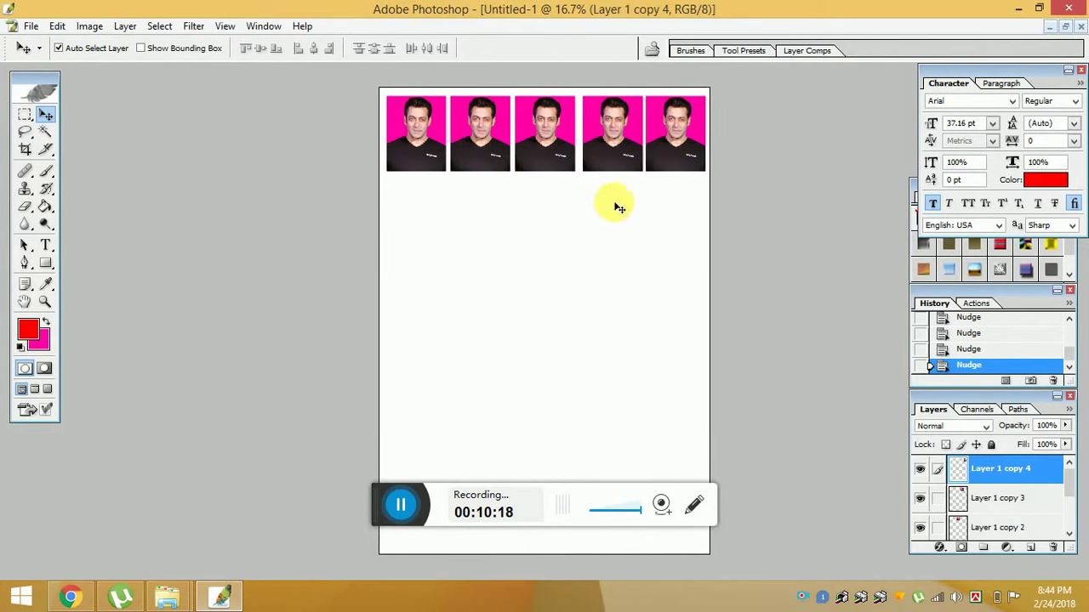